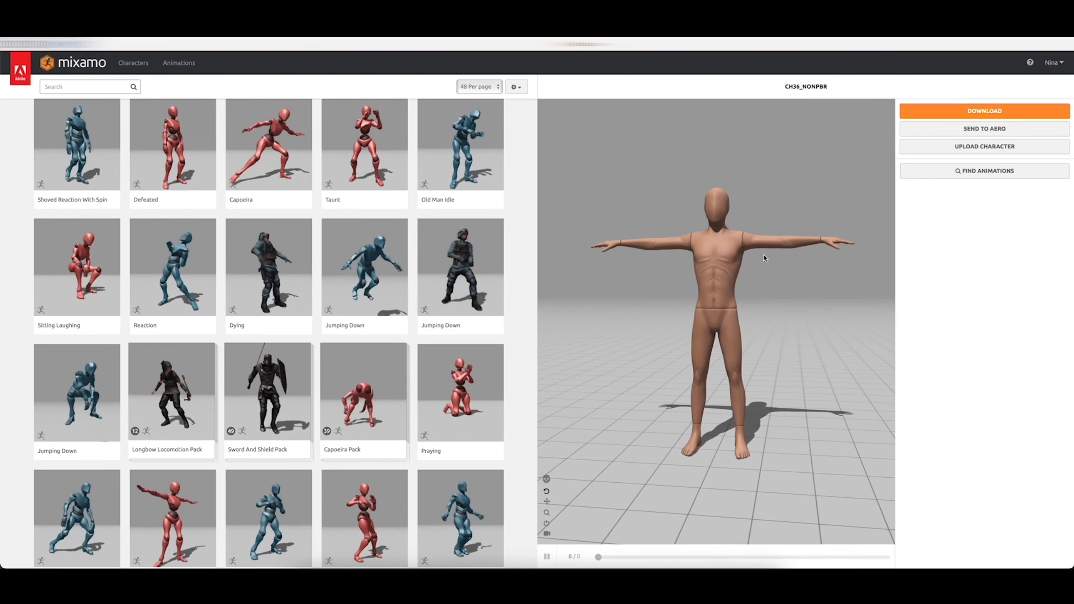
Try the Praying animation on the Ch36_nonPBR character, then remove it and view the character from the front
click(460, 393)
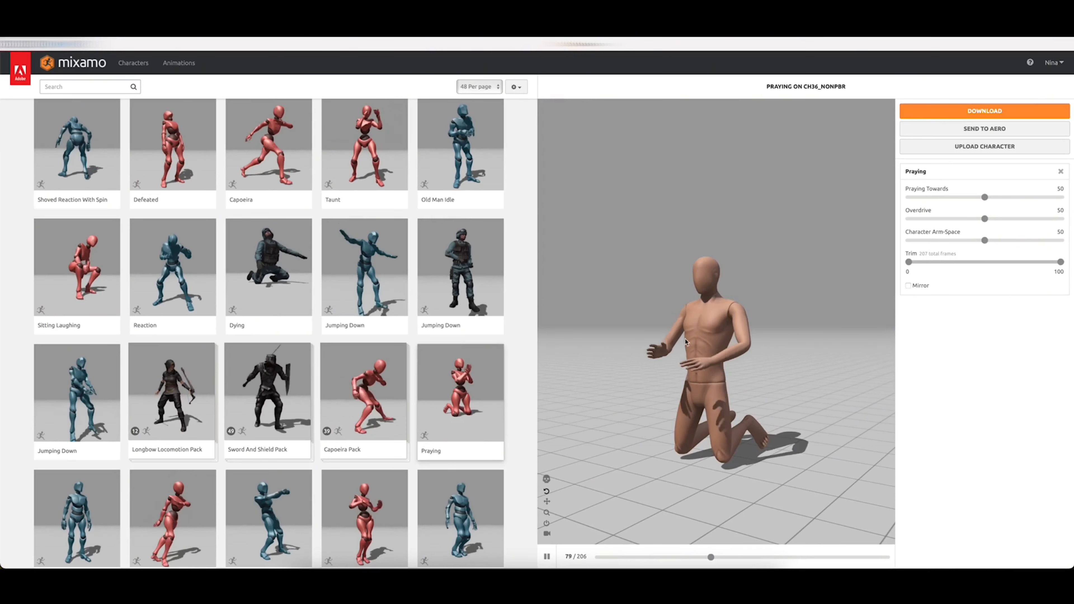
click(1061, 172)
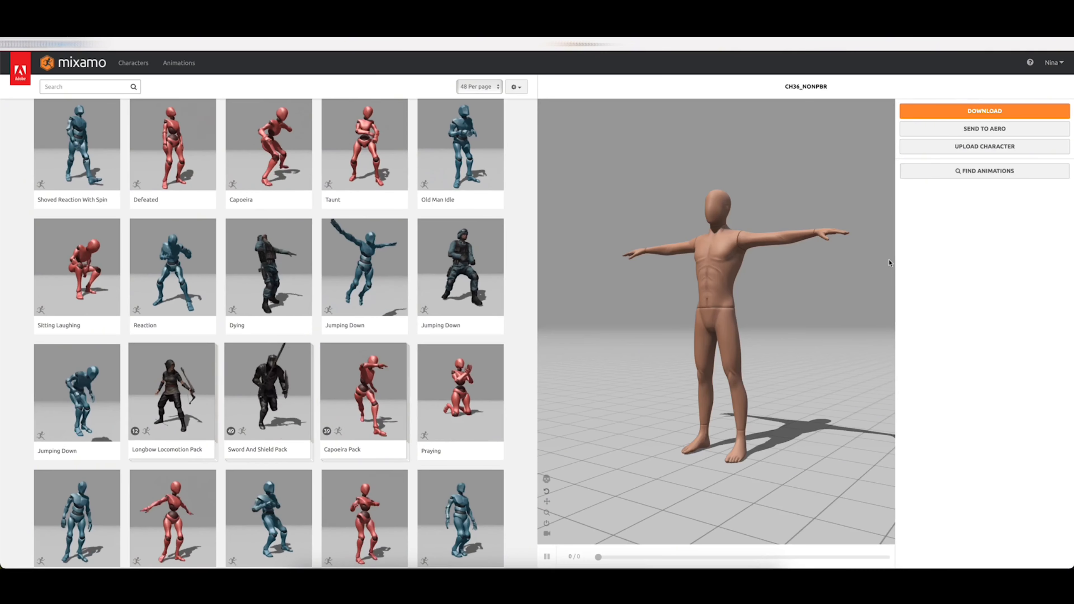
drag(734, 310, 757, 300)
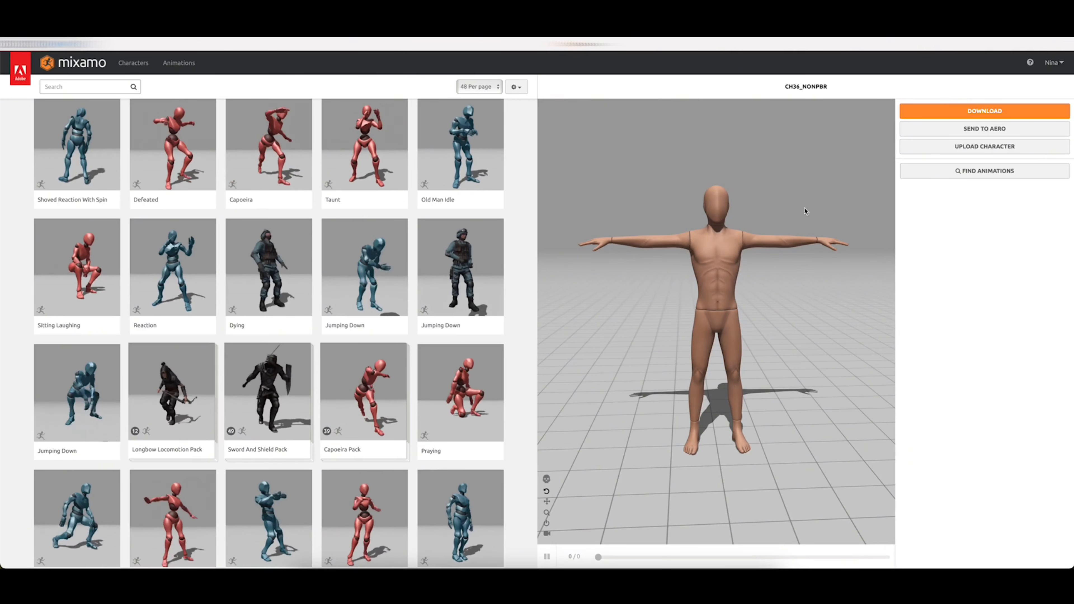
Download the character in FBX Binary format with the T-pose
click(984, 111)
click(583, 151)
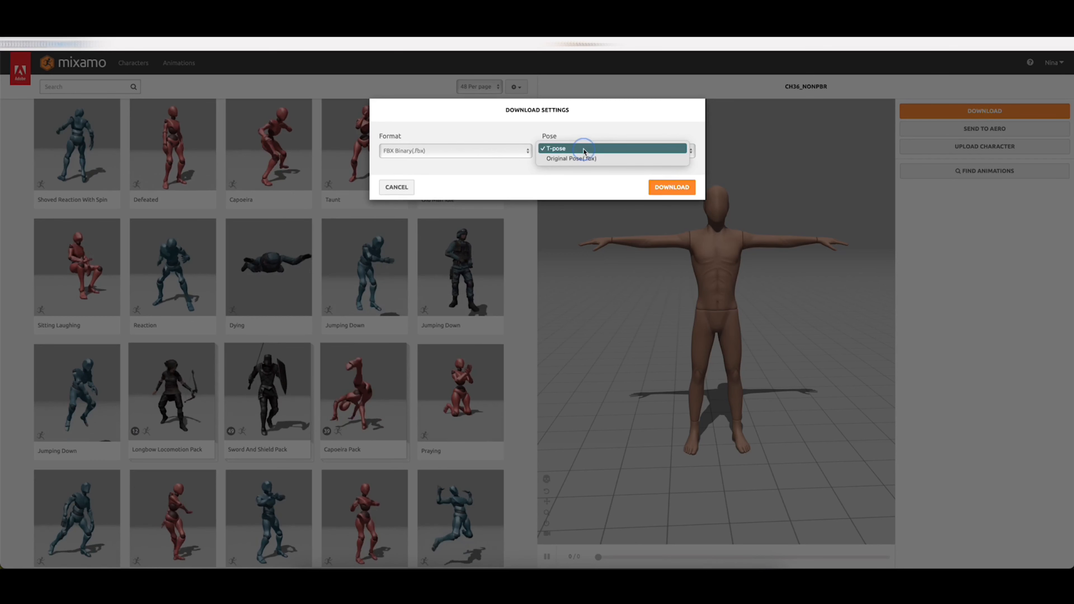
click(583, 147)
click(672, 188)
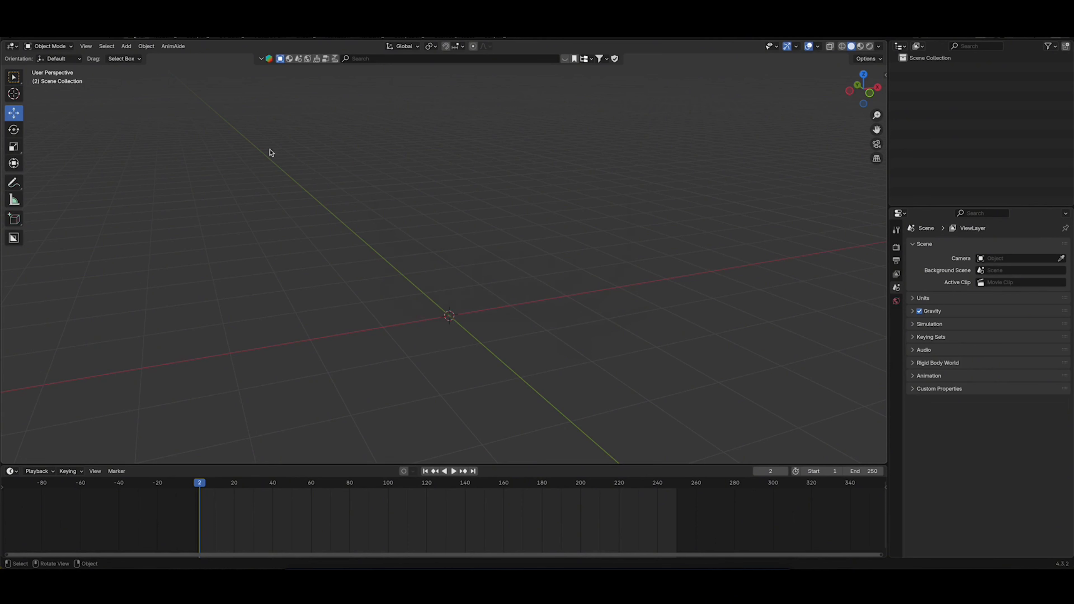
Switch to Blender and import Ch36_nonPBR.fbx from the Downloads folder, keeping the default import settings
click(21, 39)
mouse_move(56, 175)
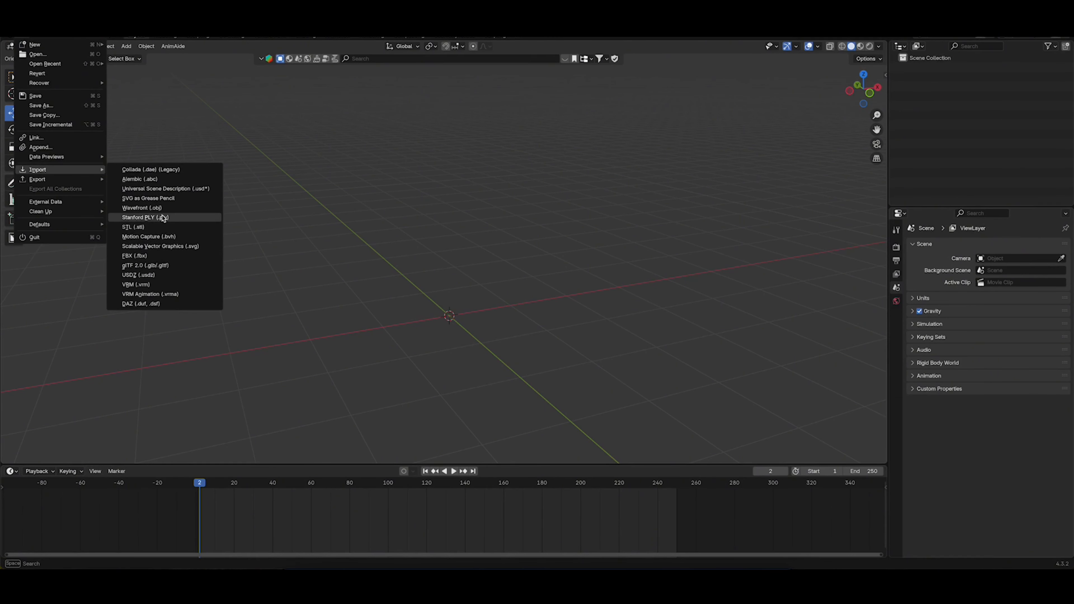
click(146, 255)
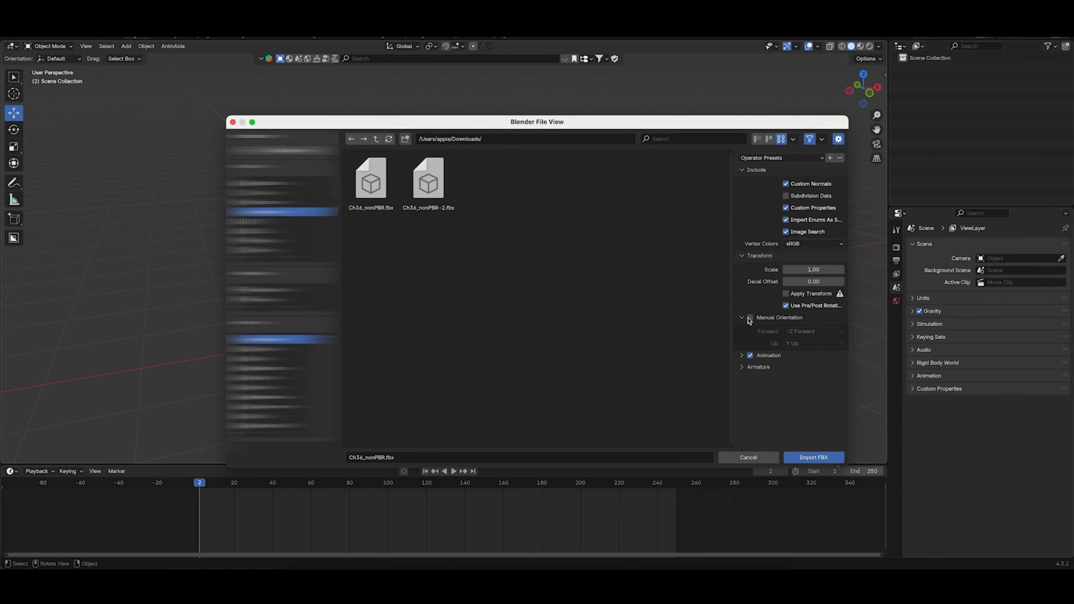
click(742, 355)
click(742, 381)
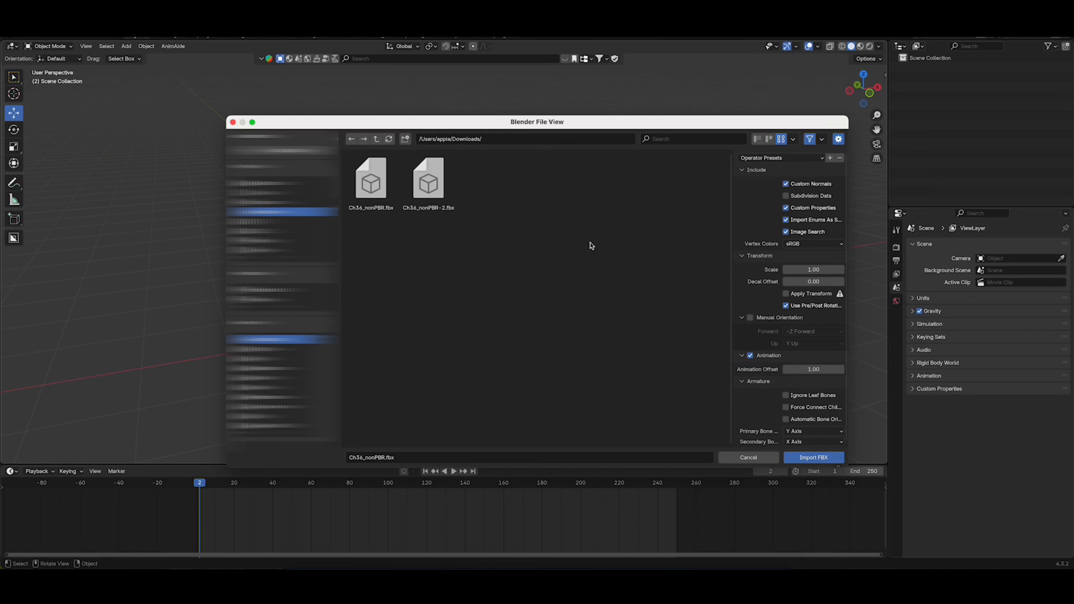
click(370, 186)
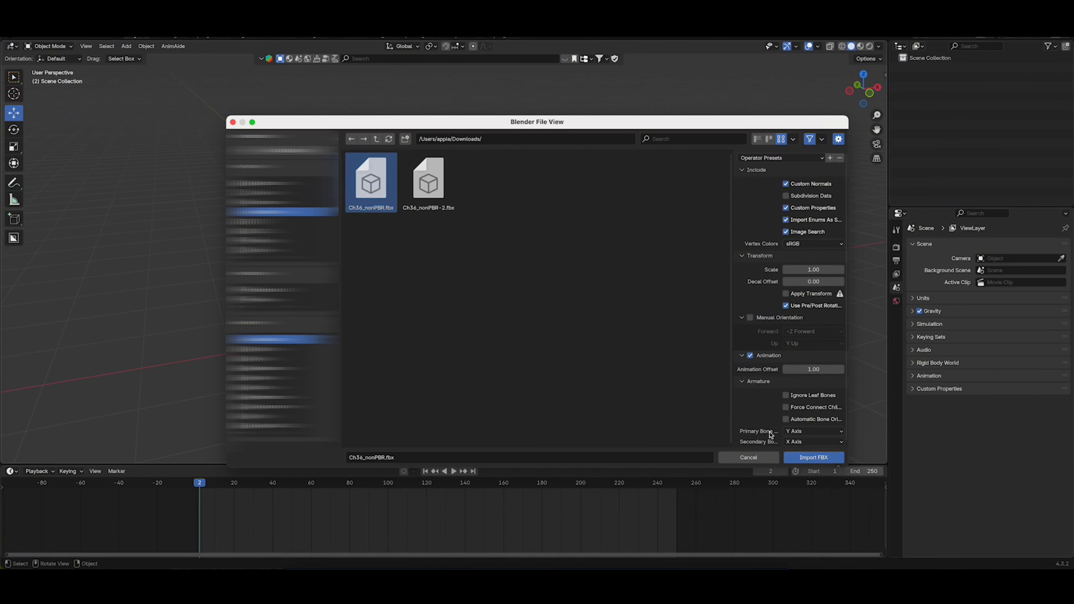
click(812, 459)
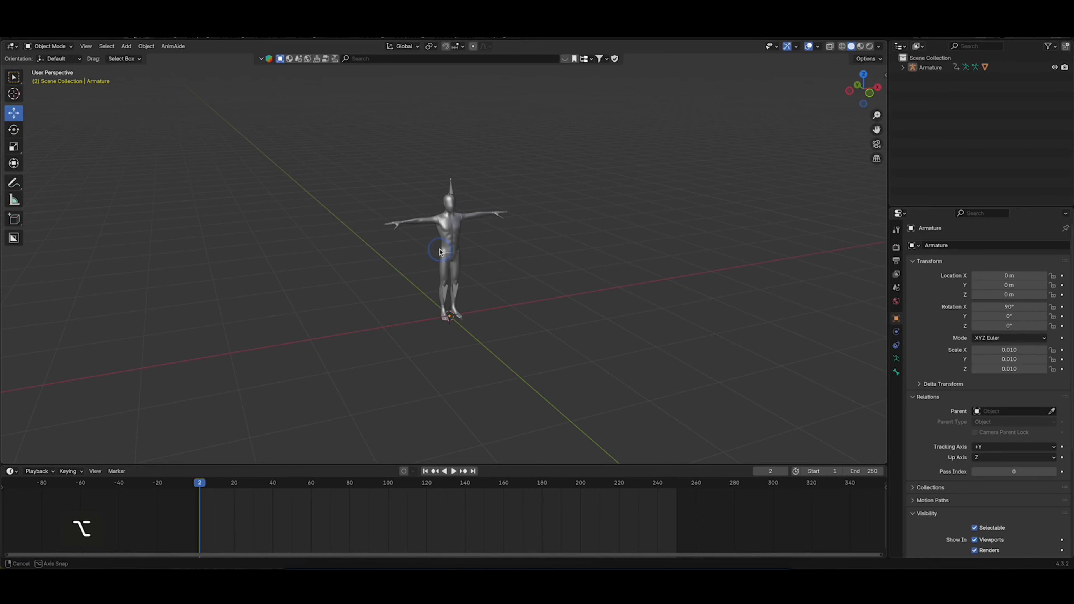
Set the imported character's armature to display in front of the mesh in the viewport
alt+drag(455, 255, 436, 247)
click(457, 224)
key(f)
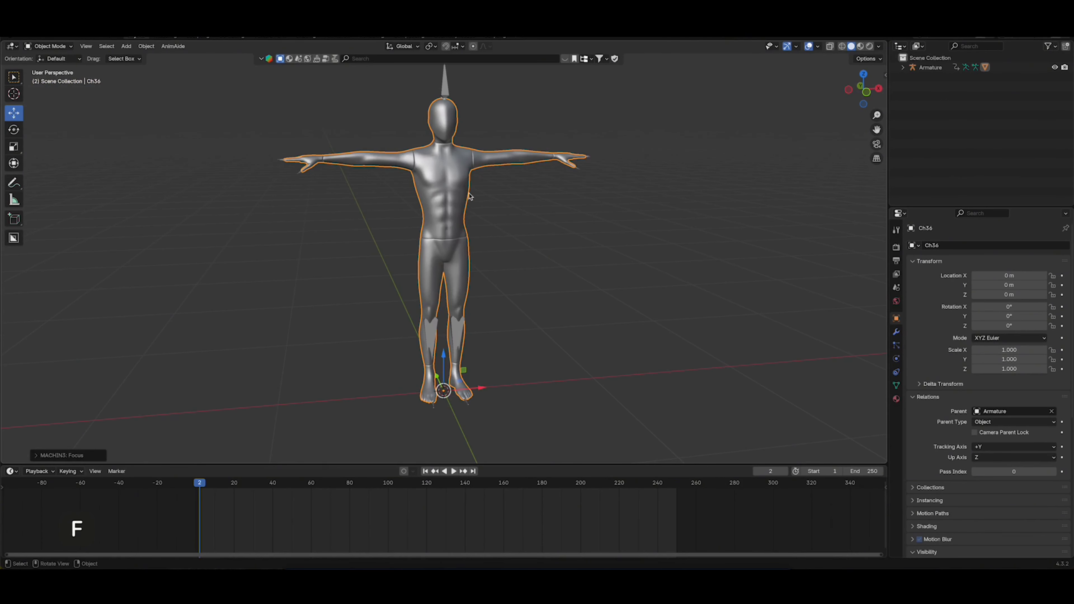
alt+drag(469, 194, 449, 217)
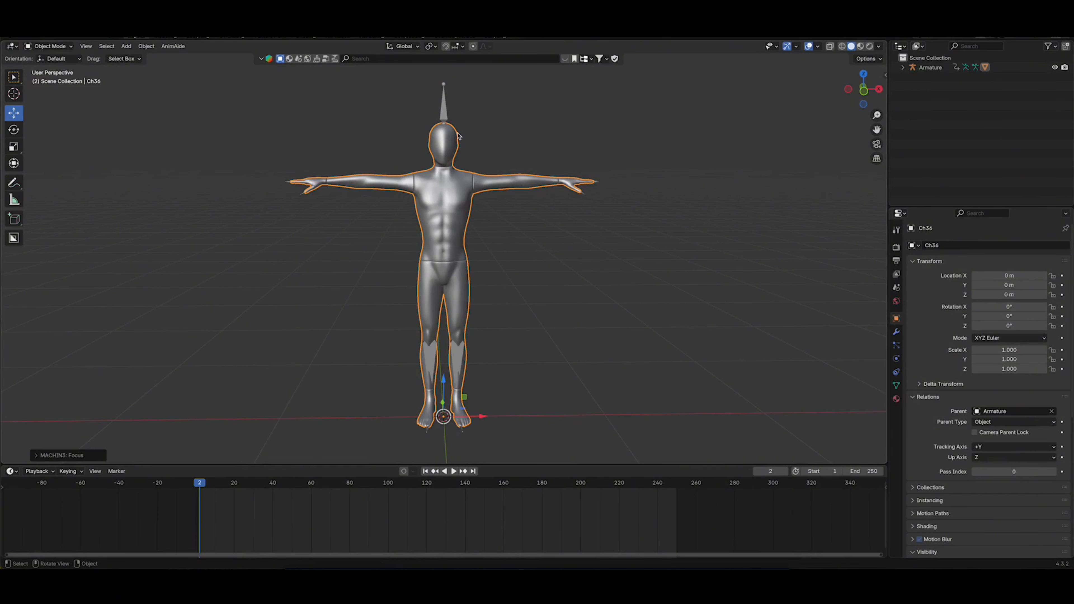
click(442, 113)
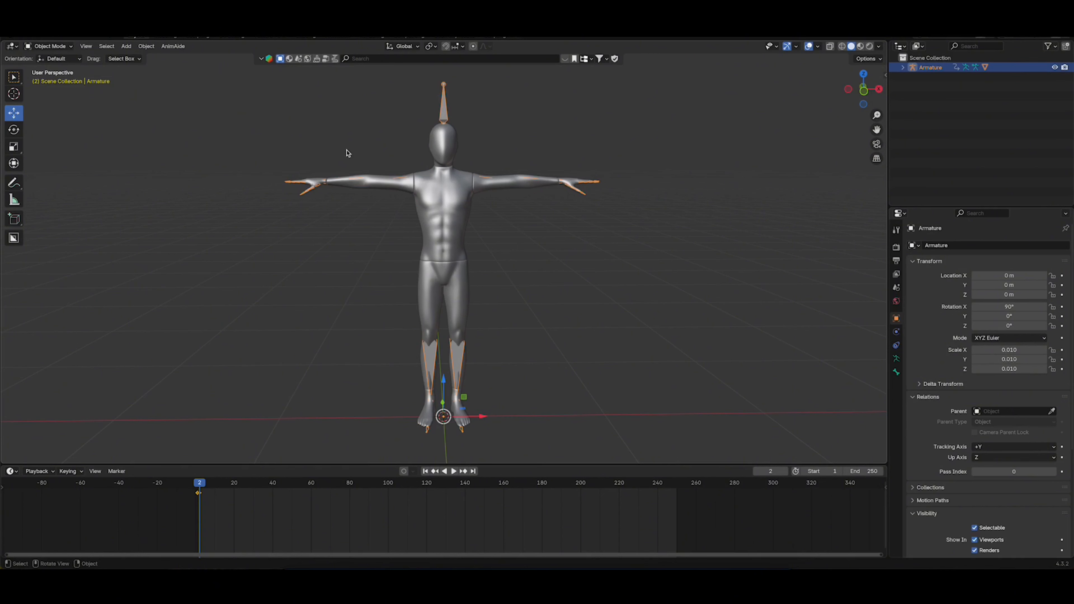
click(897, 360)
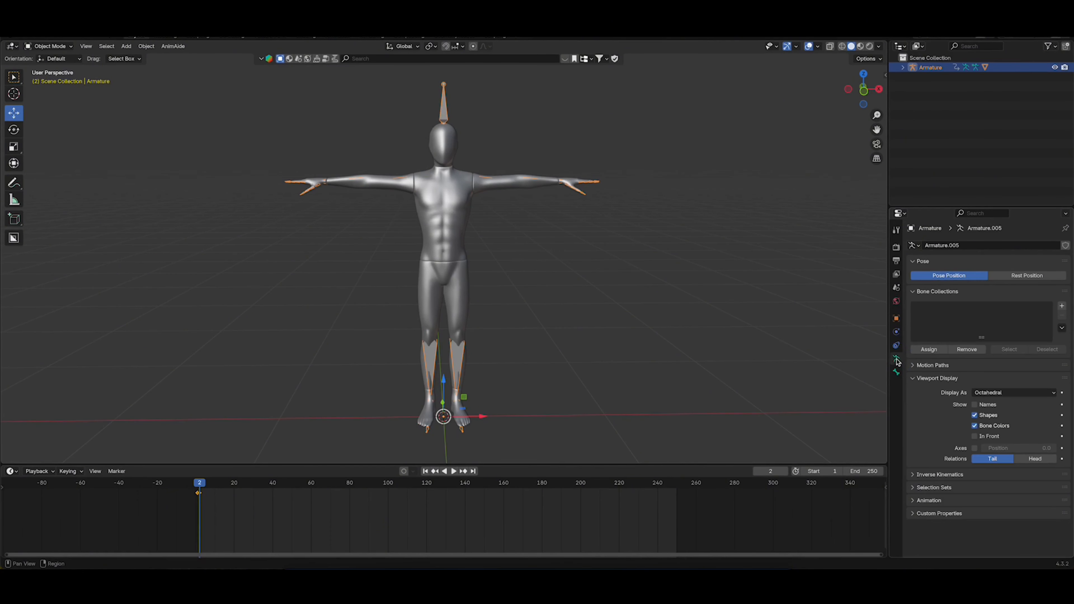
click(914, 379)
click(914, 380)
click(975, 438)
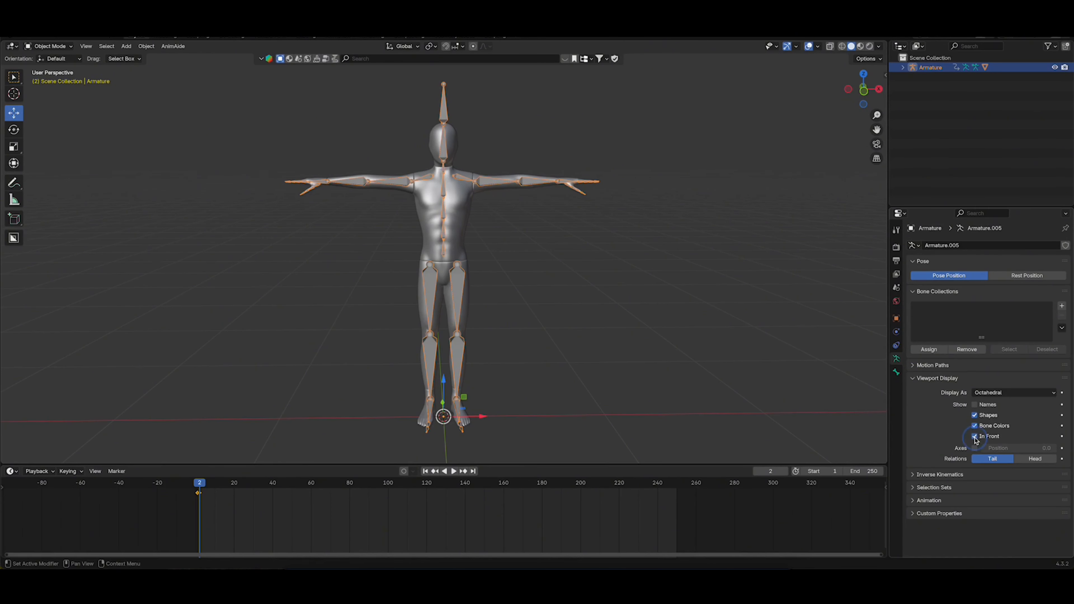
click(558, 271)
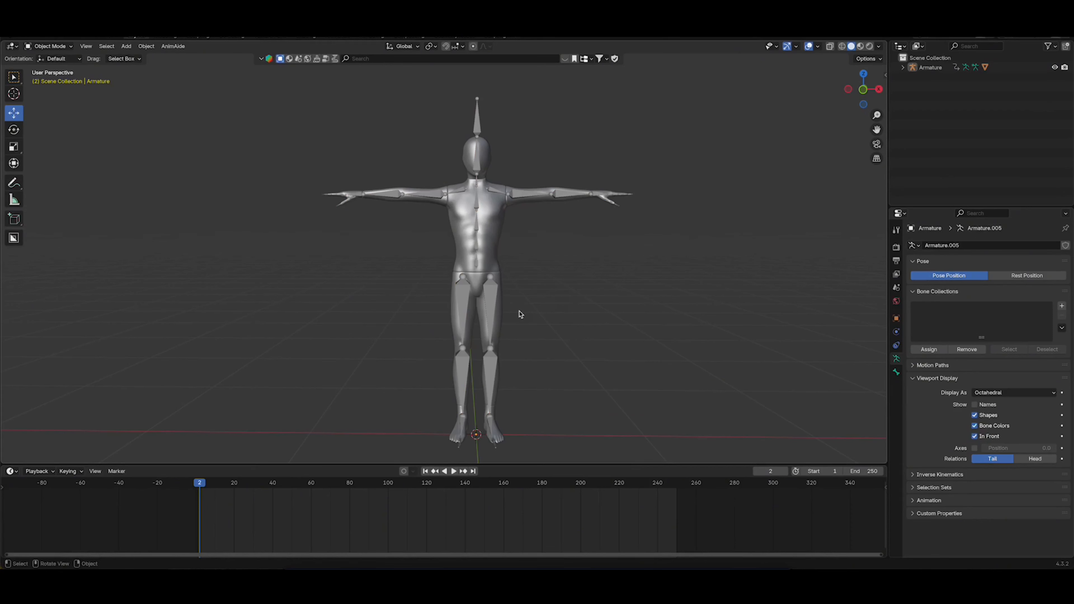
Delete the armature's imported keyframe from the timeline
click(491, 294)
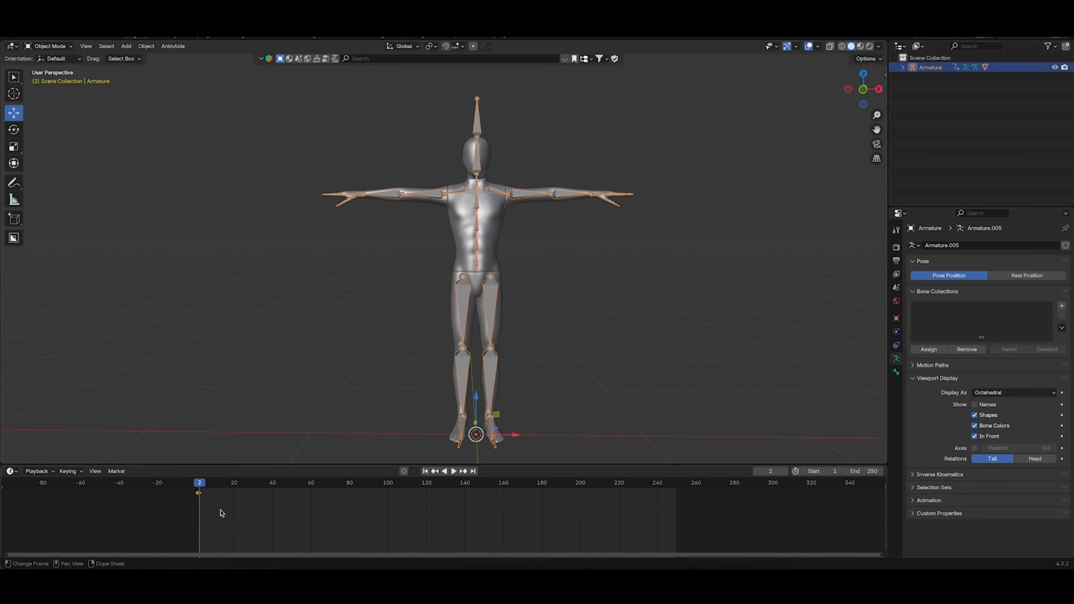
drag(194, 489, 198, 488)
drag(206, 499, 191, 491)
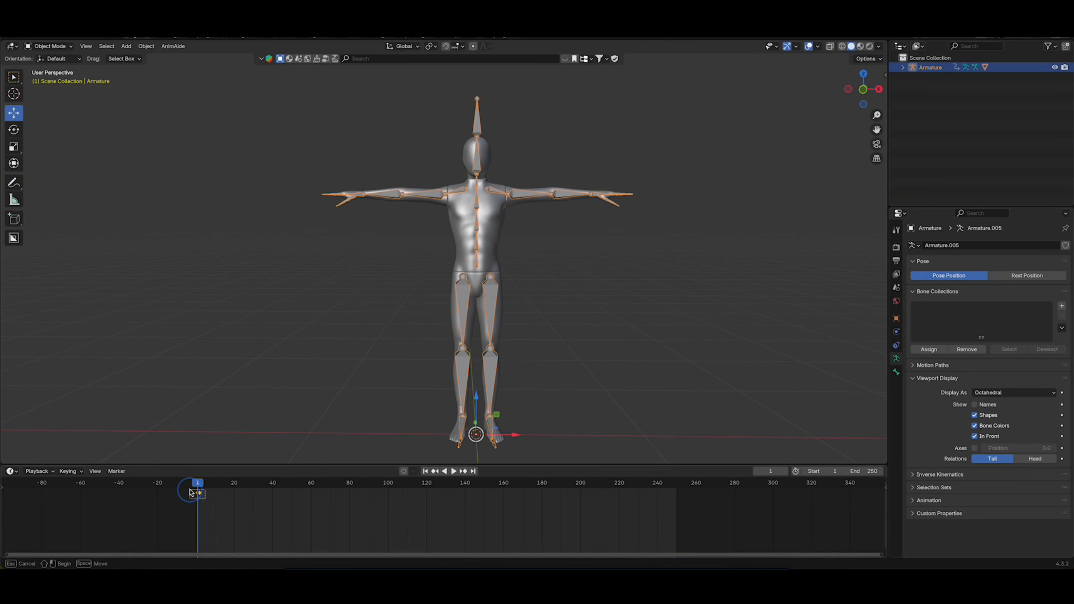
drag(190, 489, 191, 490)
key(a)
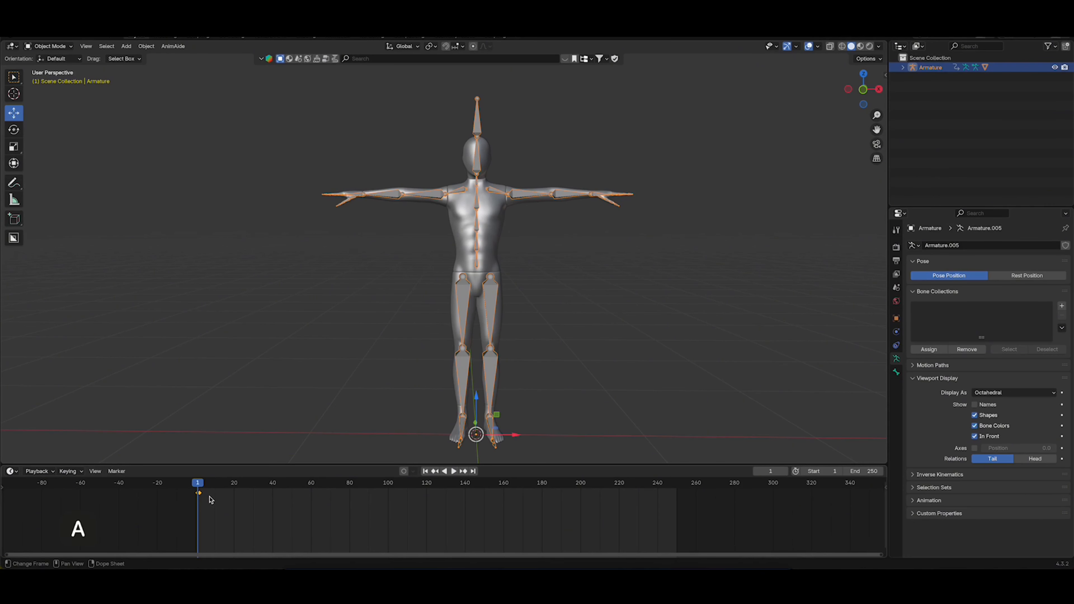
drag(217, 503, 190, 489)
key(x)
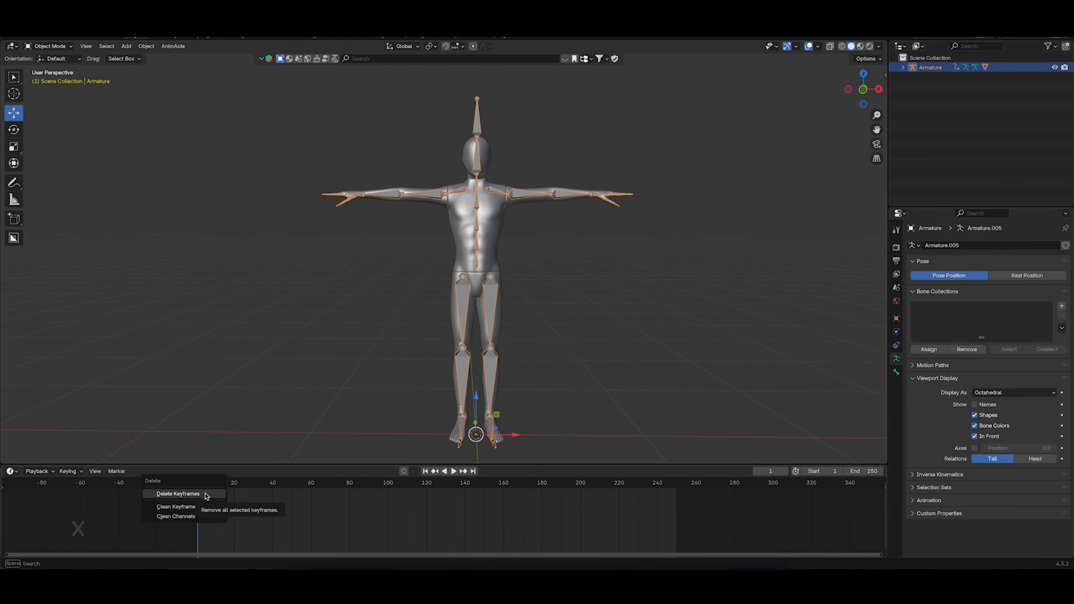
click(207, 495)
click(513, 299)
middle_drag(495, 289, 493, 282)
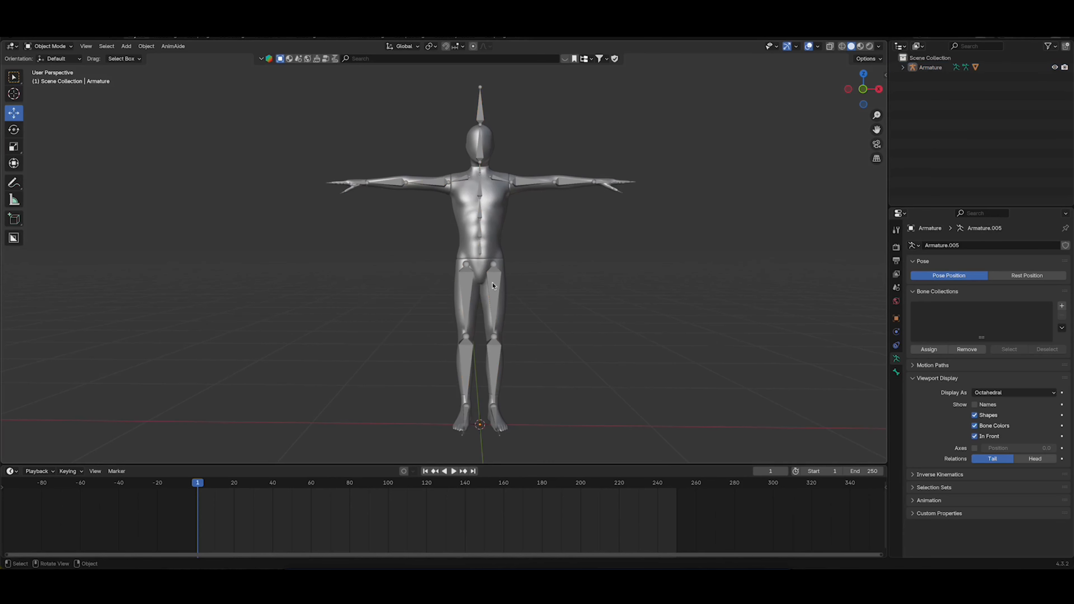
Select the armature and scrub the timeline to frame 142 and back to frame 1 to check for motion
click(538, 190)
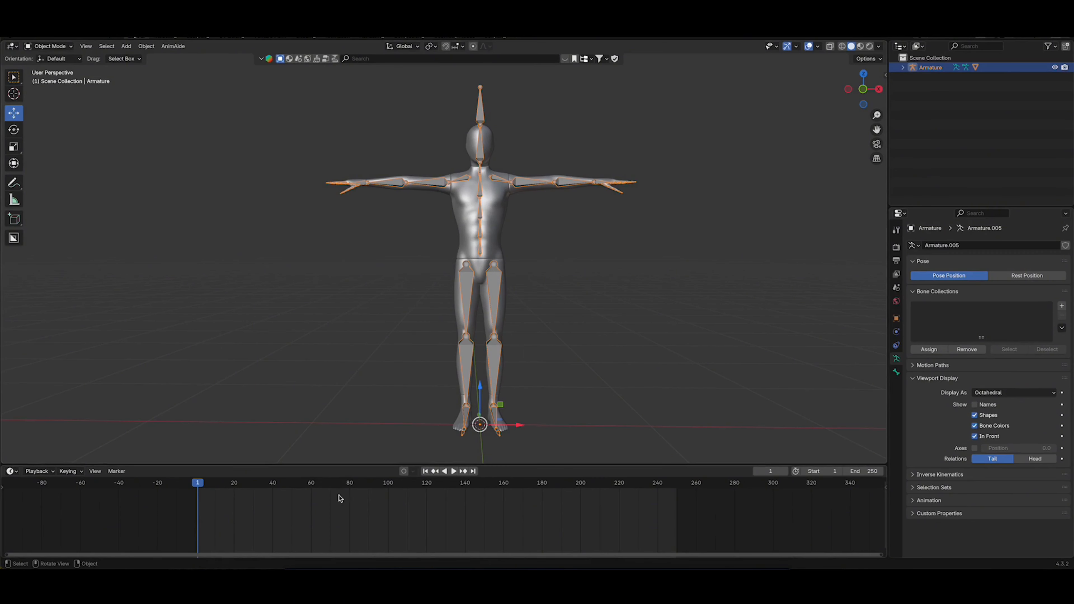
drag(223, 486, 472, 490)
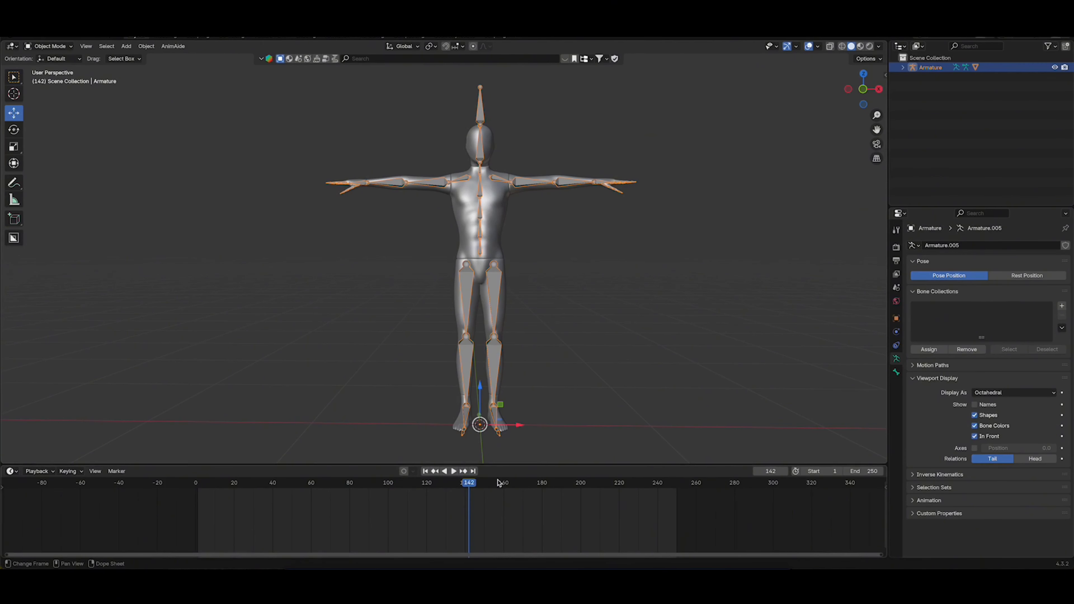
drag(467, 484, 199, 487)
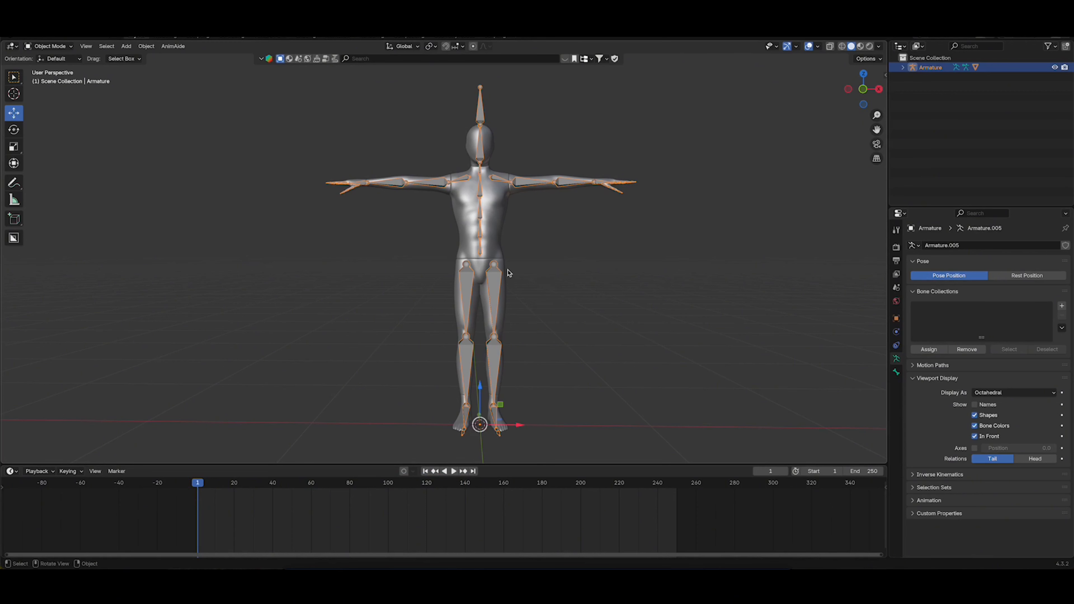
Switch the armature to Pose Mode in front view and insert a keyframe for all bones at frame 1
key(Tab)
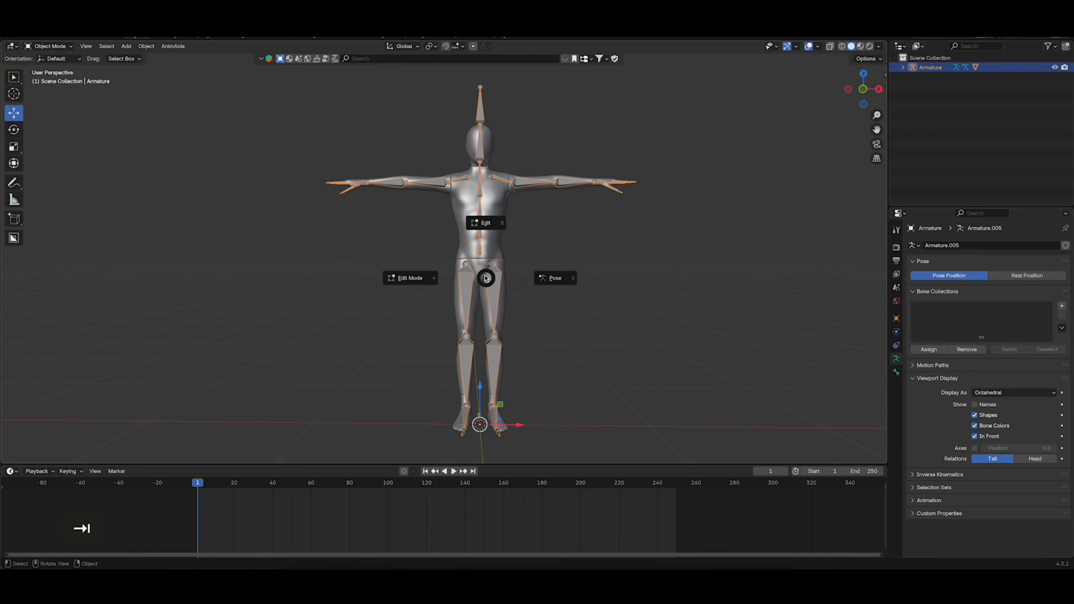
click(554, 279)
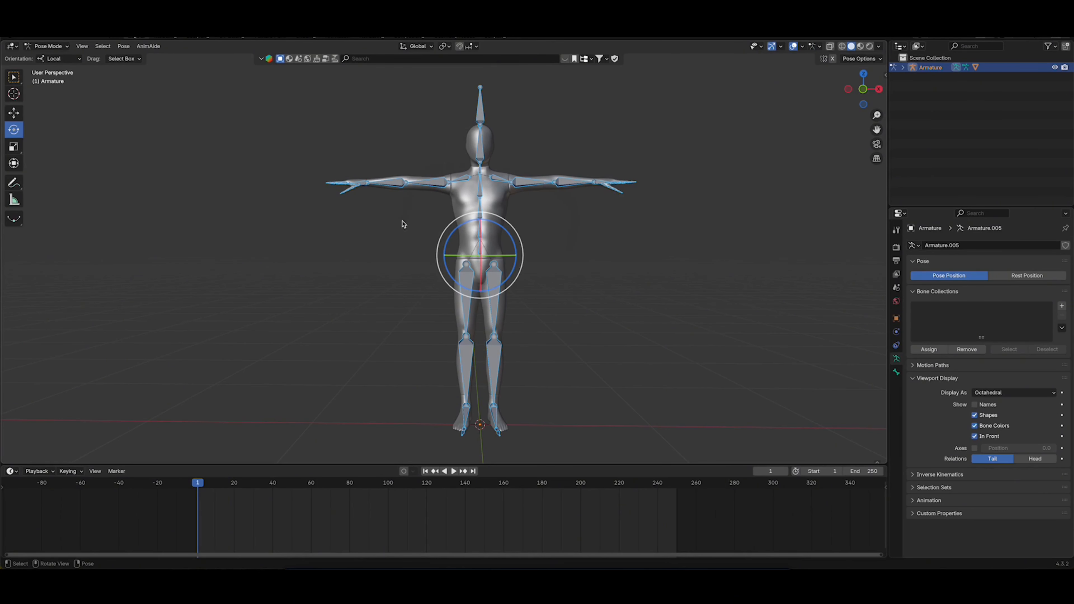
click(865, 90)
click(865, 89)
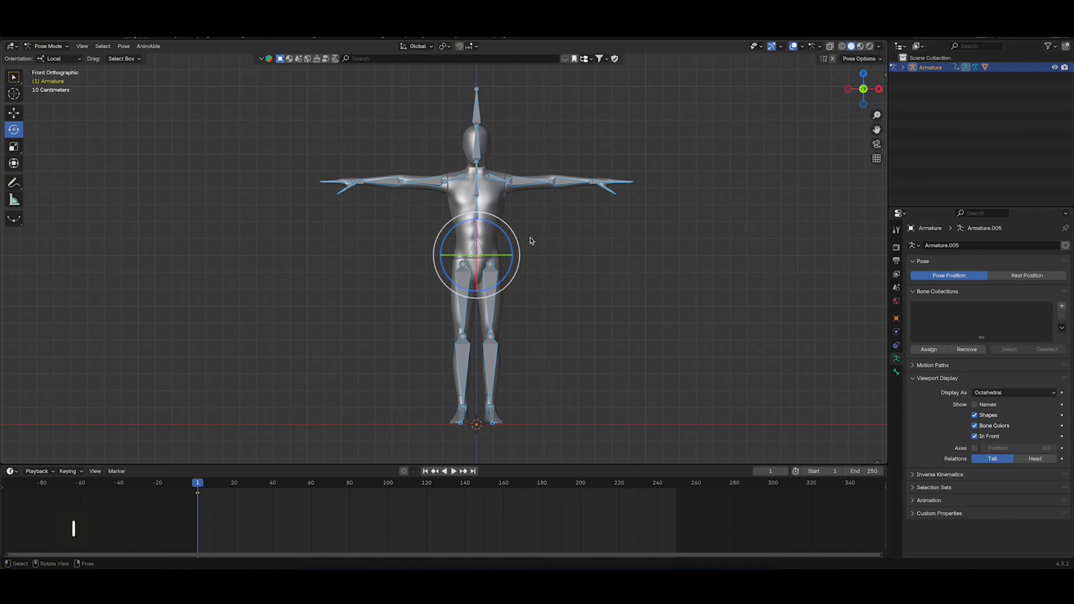
drag(201, 485, 198, 485)
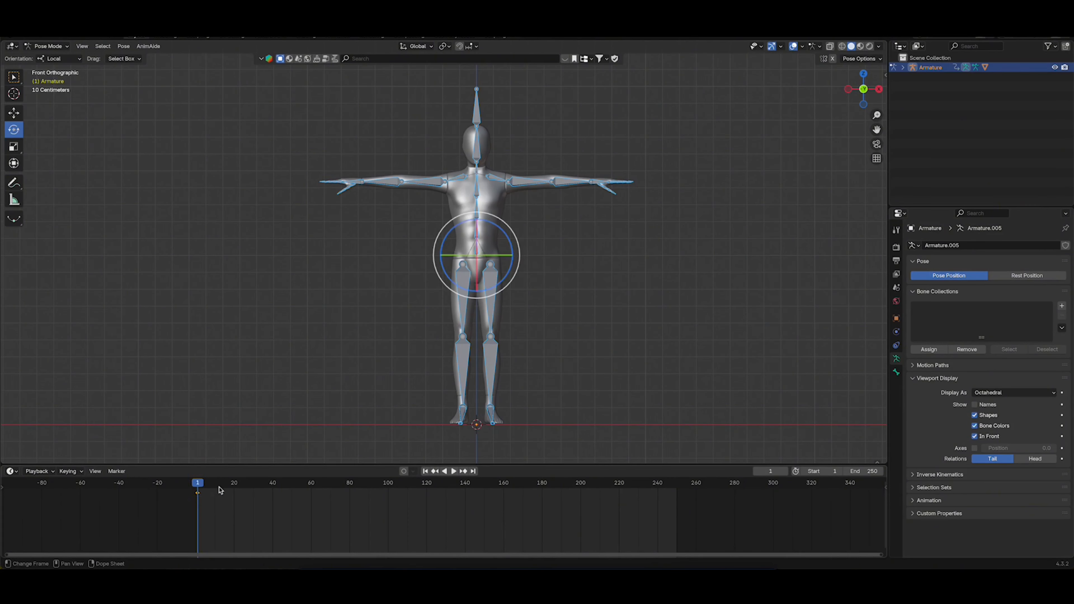
Enable Auto Keying and rotate both upper arms down beside the body, the right one by about 75°
click(404, 472)
click(424, 185)
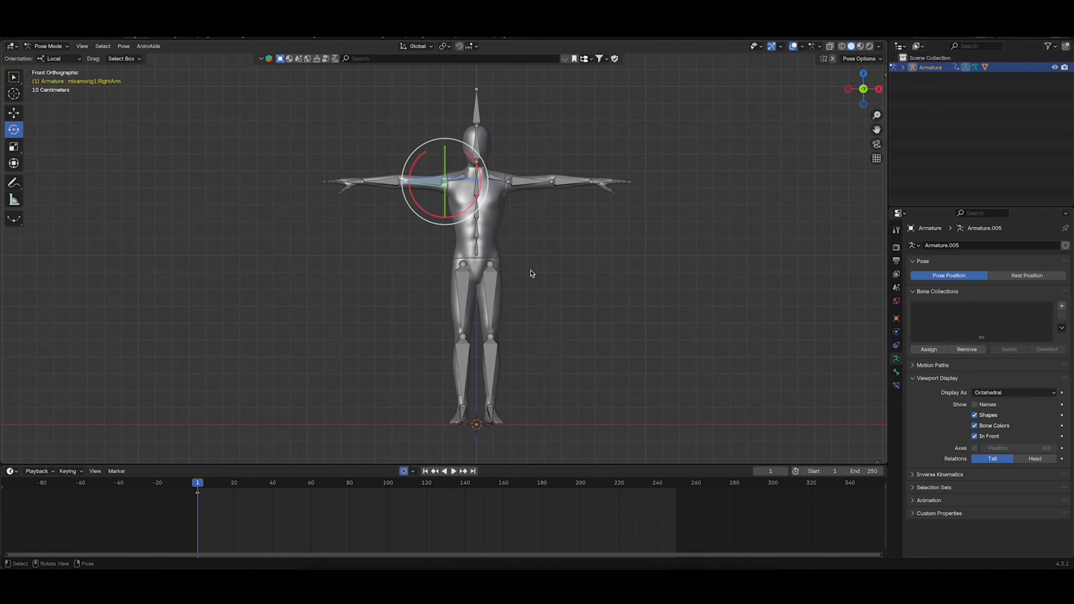
key(r)
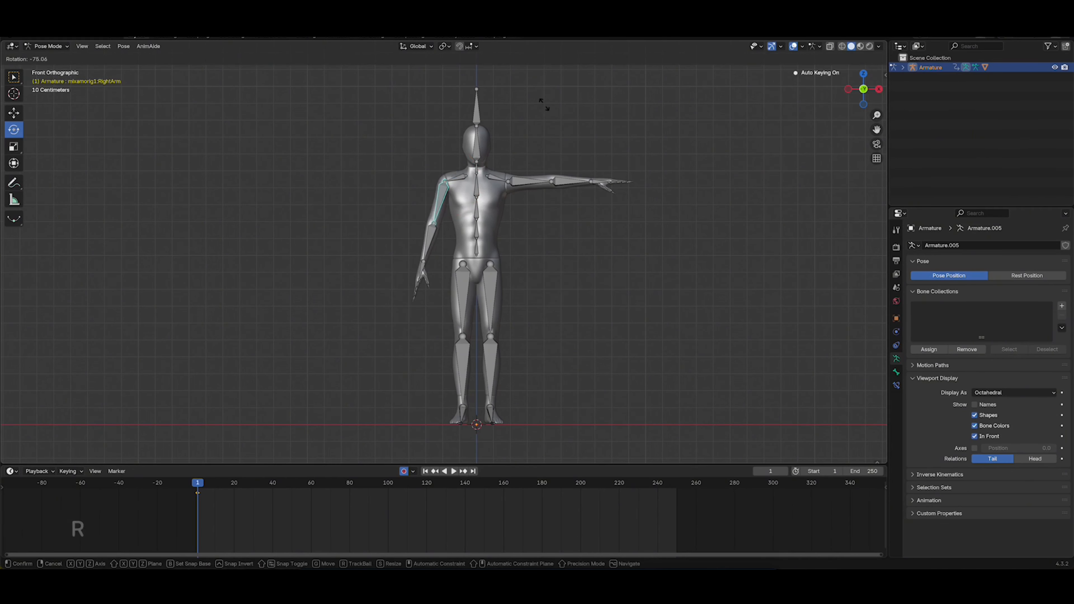
click(544, 104)
click(524, 182)
key(r)
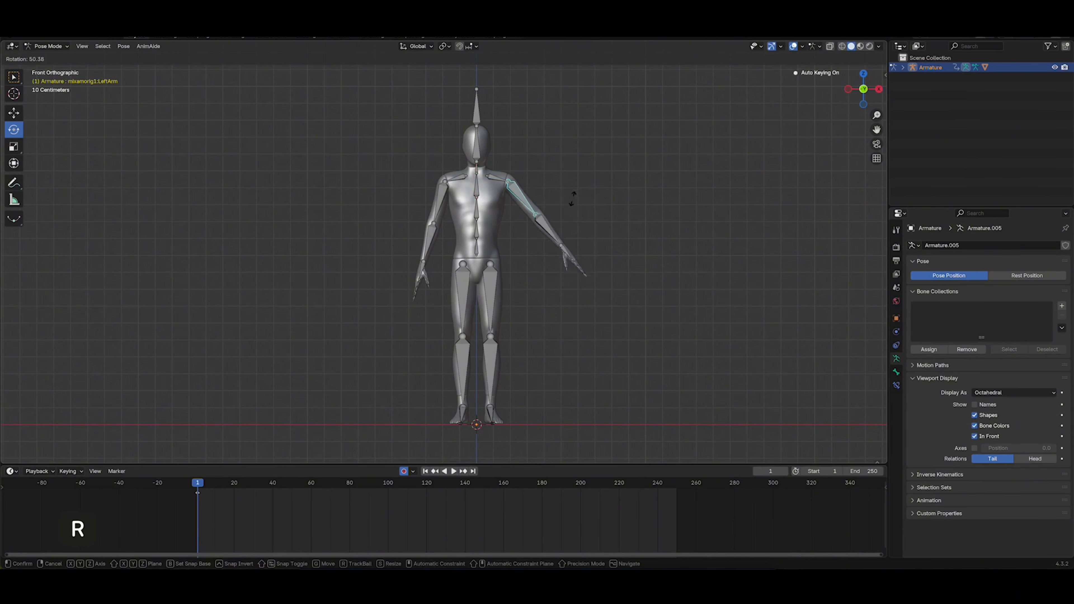
click(556, 222)
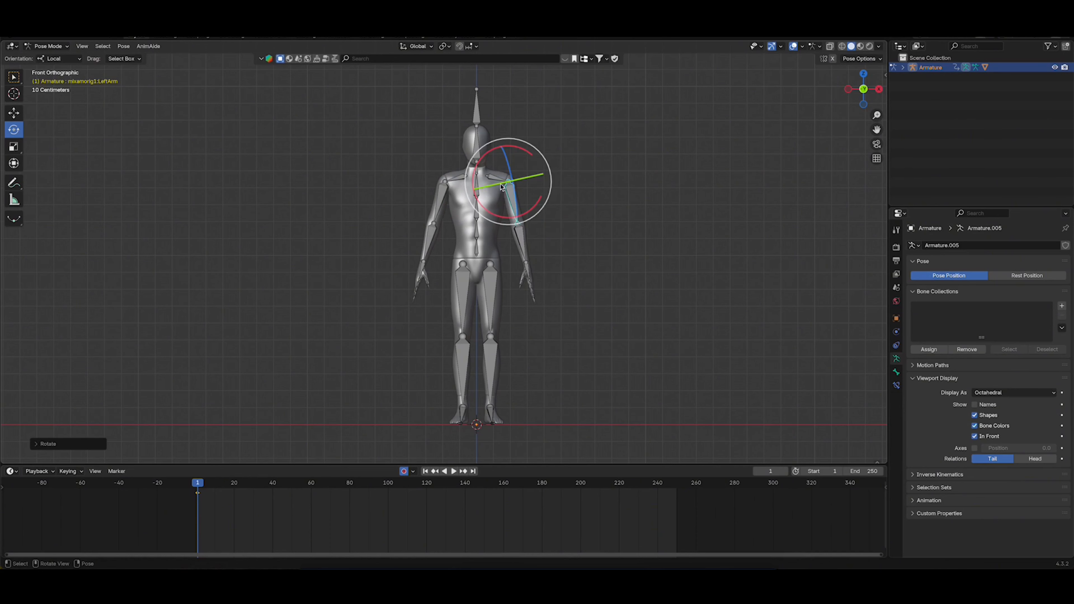
Rotate the right shoulder bone slightly so the right arm hangs closer to the body
click(451, 181)
click(450, 181)
key(r)
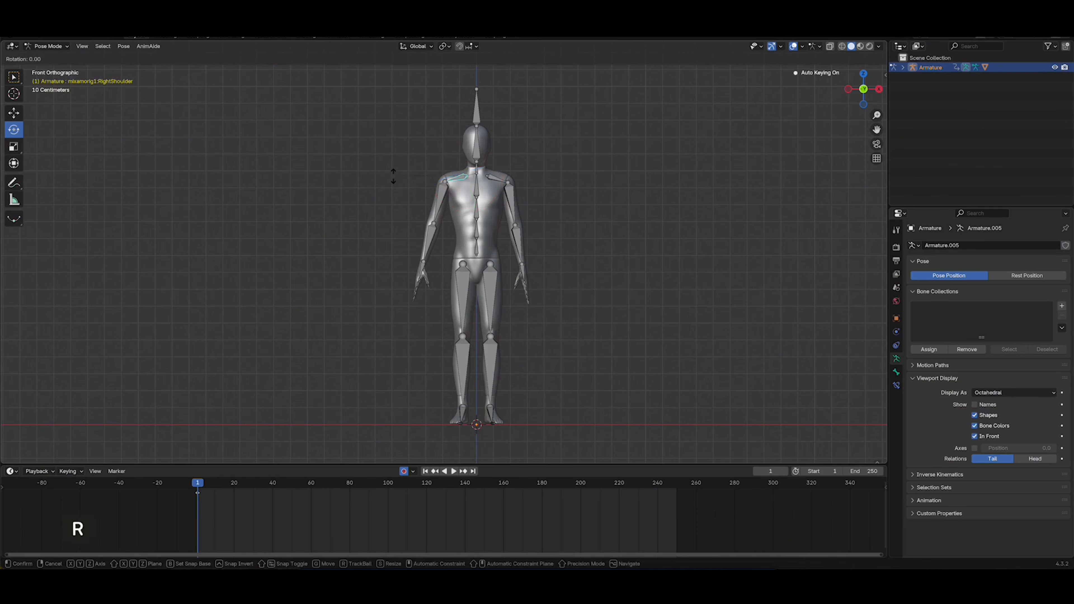
click(397, 183)
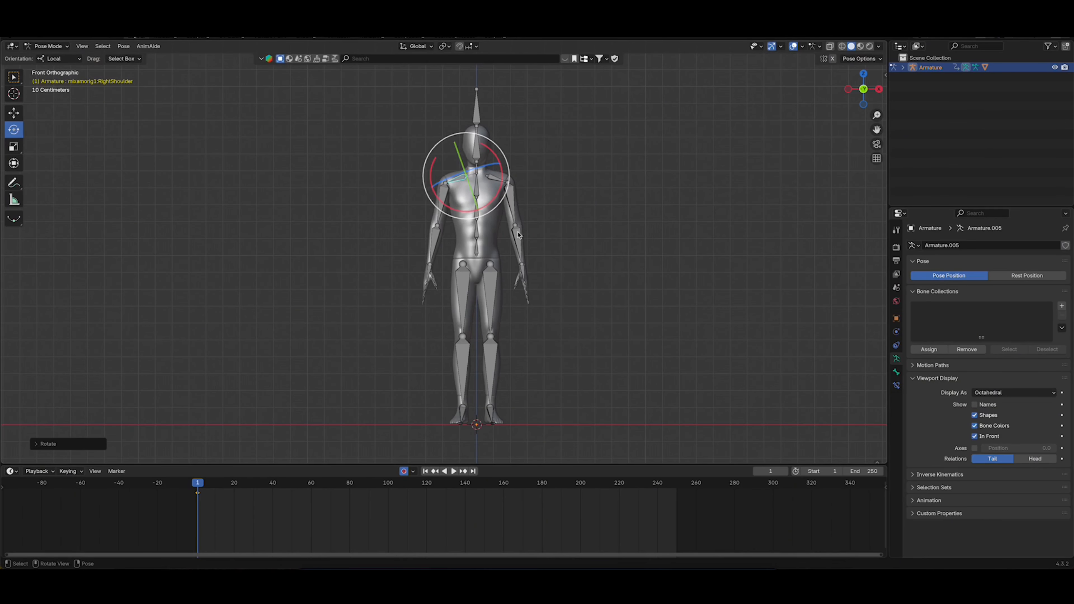
Rotate the left hand bone and tilt the hips sideways so the torso leans towards the character's right
click(521, 269)
key(r)
click(567, 269)
click(429, 272)
click(460, 203)
key(r)
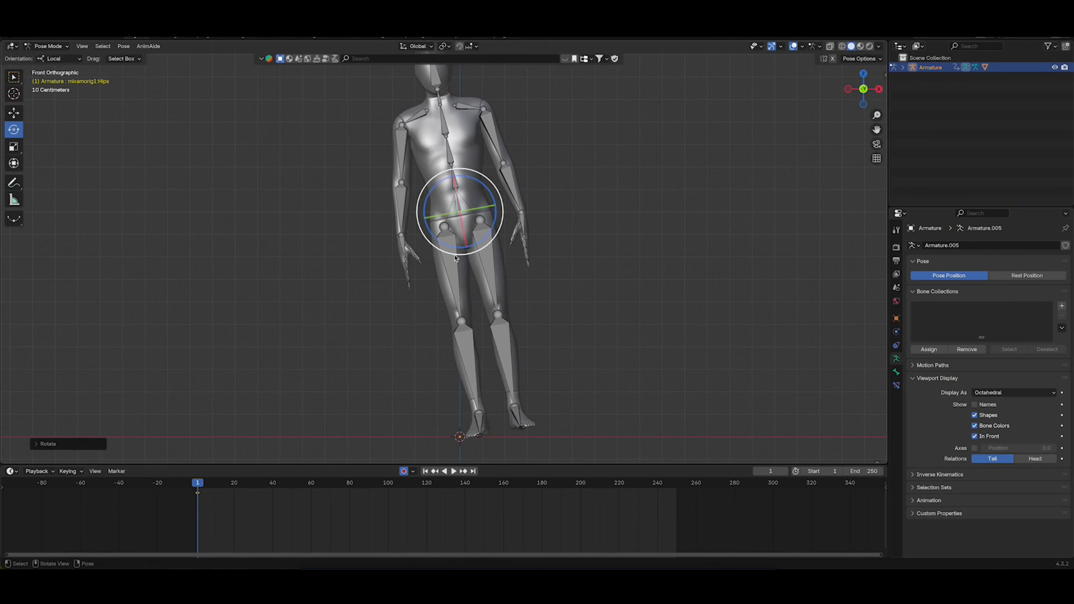
Straighten both legs and the spine of the leaning character so it stands upright while the hips stay tilted
click(444, 267)
click(480, 262)
click(453, 177)
click(454, 123)
click(479, 262)
Adjust the upper arm bones and the left forearm so both arms hang naturally beside the tilted torso
click(500, 140)
key(r)
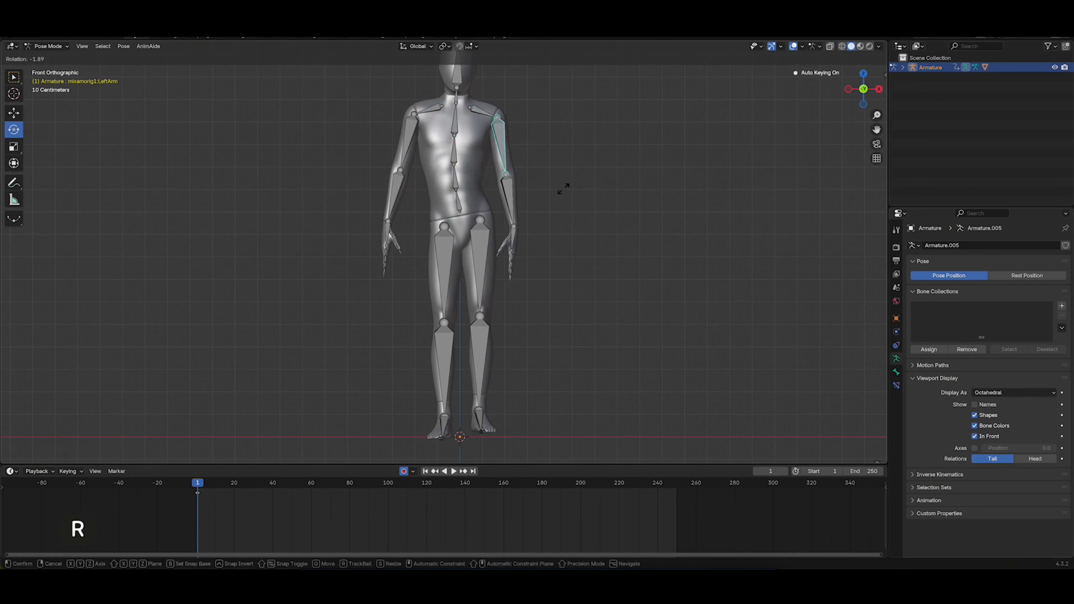
click(563, 187)
click(407, 144)
shift+middle_drag(507, 169, 513, 192)
Bend the right leg in side view by rotating its upper leg, lower leg and foot bones
alt+middle_drag(474, 254, 559, 254)
click(461, 236)
key(r)
click(474, 338)
click(460, 419)
key(r)
shift+middle_drag(551, 210, 461, 254)
Switch to the Move tool, select all bones and shift the posed character slightly downwards towards the ground
scroll(461, 254, up, 5)
alt+shift+drag(461, 254, 566, 219)
scroll(496, 168, down, 4)
click(13, 113)
key(a)
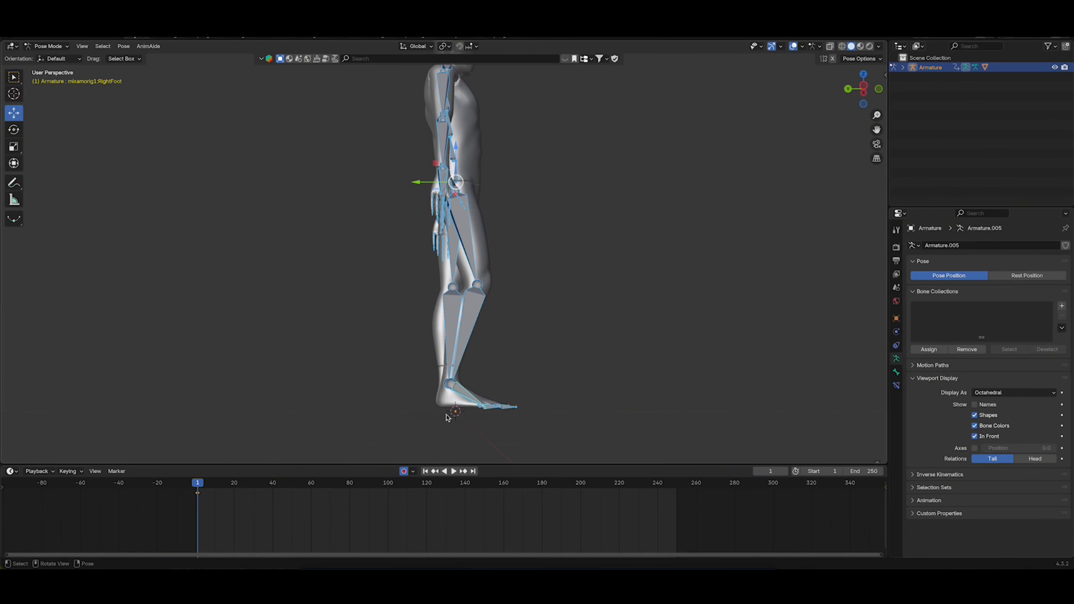
alt+drag(446, 417, 510, 415)
drag(457, 164, 457, 169)
alt+drag(469, 327, 367, 317)
alt+shift+drag(439, 289, 440, 307)
alt+drag(503, 264, 471, 287)
Rotate the base bone of the left thumb slightly
ctrl+scroll(528, 273, up, 3)
alt+shift+drag(463, 233, 418, 227)
ctrl+scroll(499, 243, up, 3)
click(483, 228)
key(r)
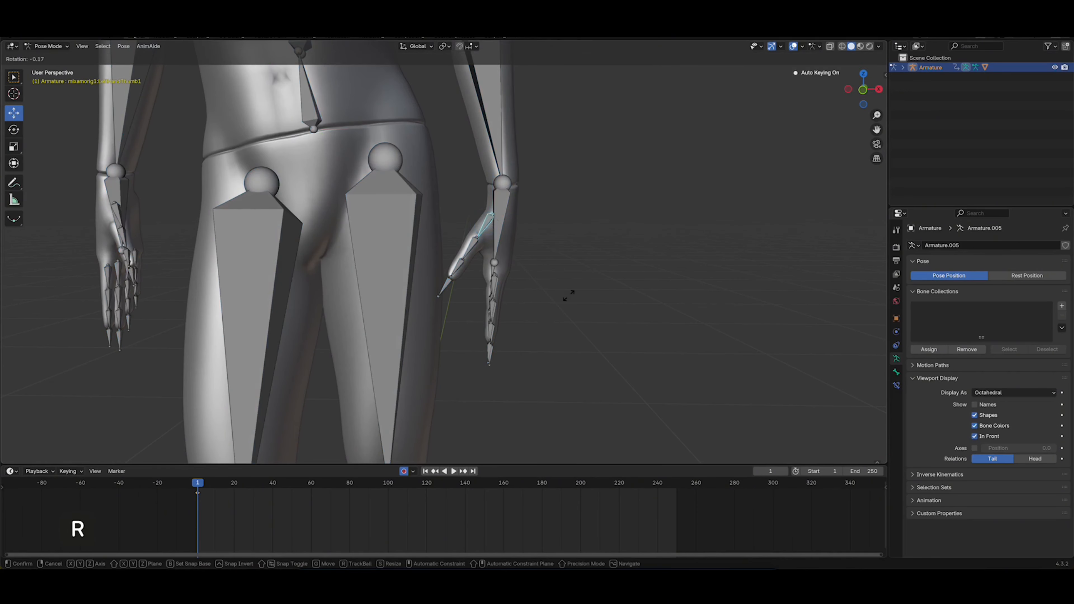
click(569, 297)
Rotate two finger bones of the left hand to begin relaxing the fingers
alt+shift+drag(514, 288, 322, 253)
ctrl+scroll(495, 248, up, 3)
click(493, 254)
key(r)
click(575, 248)
click(544, 280)
click(509, 284)
key(r)
click(544, 315)
Rotate three bones along a finger of the left hand so it curls slightly
click(394, 254)
mouse_move(398, 254)
alt+mouse_down()
mouse_move(378, 257)
mouse_move(409, 259)
mouse_move(398, 243)
alt+mouse_up()
key(r)
click(493, 266)
click(396, 262)
key(r)
click(479, 272)
click(402, 291)
key(r)
click(455, 289)
Curl a neighbouring finger of the left hand by rotating three of its bones
click(404, 242)
key(r)
click(433, 292)
click(408, 270)
key(r)
click(439, 282)
click(417, 289)
key(r)
click(443, 285)
Rotate the left thumb bones, including its base and third bones, so the thumb rests closer to the hand
alt+drag(448, 280, 546, 268)
click(400, 214)
key(r)
click(403, 263)
click(424, 170)
key(r)
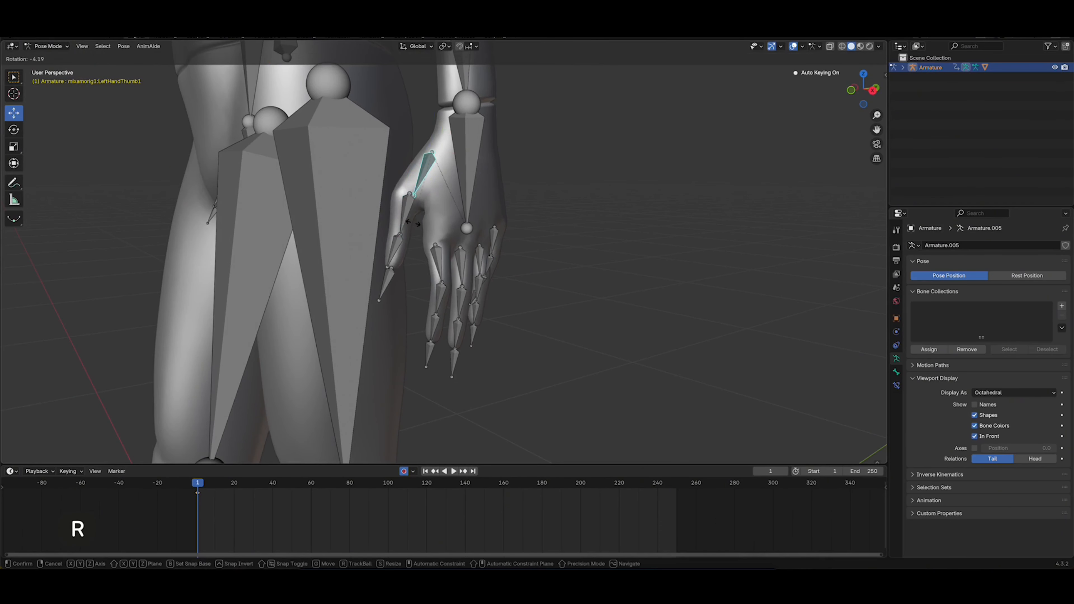
click(412, 220)
click(392, 246)
key(r)
click(407, 240)
Rotate the first two bones of the right thumb so it sits closer to the hand
scroll(381, 228, down, 3)
alt+drag(306, 217, 736, 209)
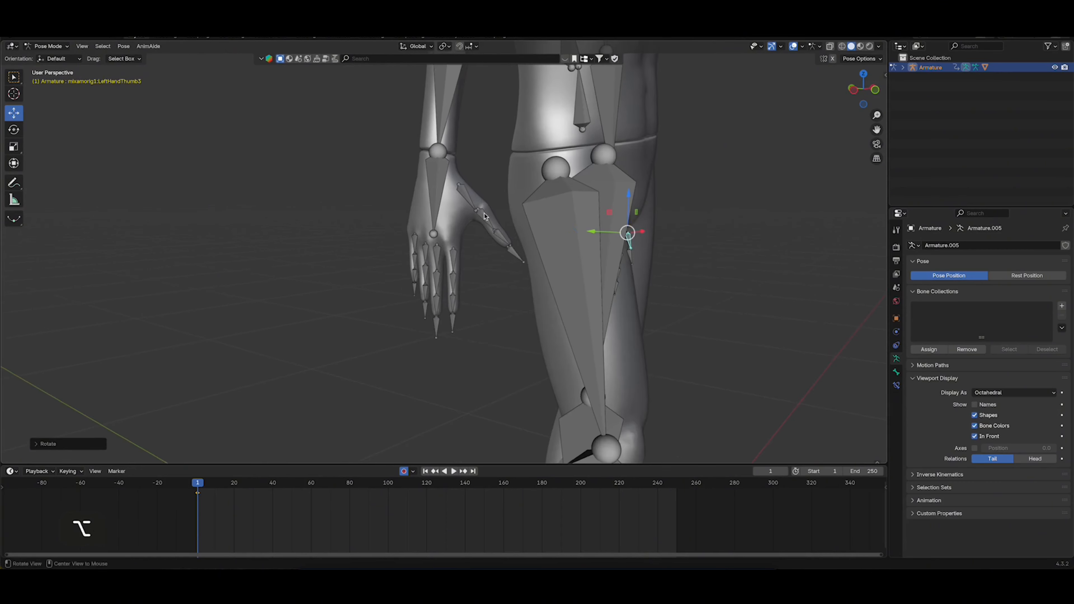
scroll(507, 191, up, 3)
click(482, 161)
alt+drag(528, 190, 592, 195)
key(r)
click(592, 215)
click(524, 207)
key(r)
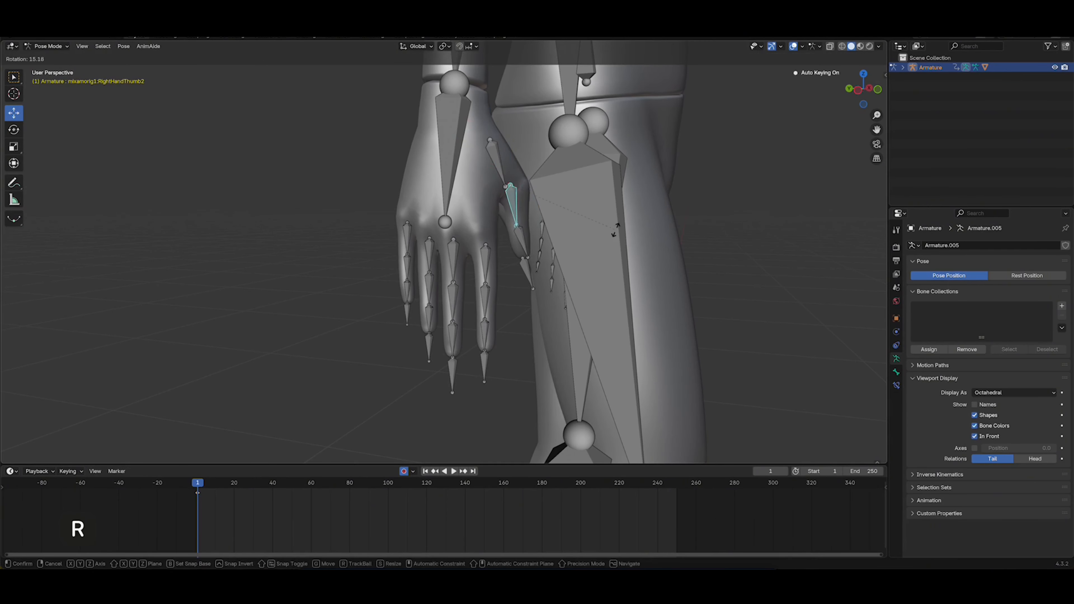
click(609, 239)
Rotate the base bone of the right index finger and a neighbouring finger bone to curl them slightly
alt+drag(422, 218, 396, 229)
click(503, 264)
key(r)
click(552, 249)
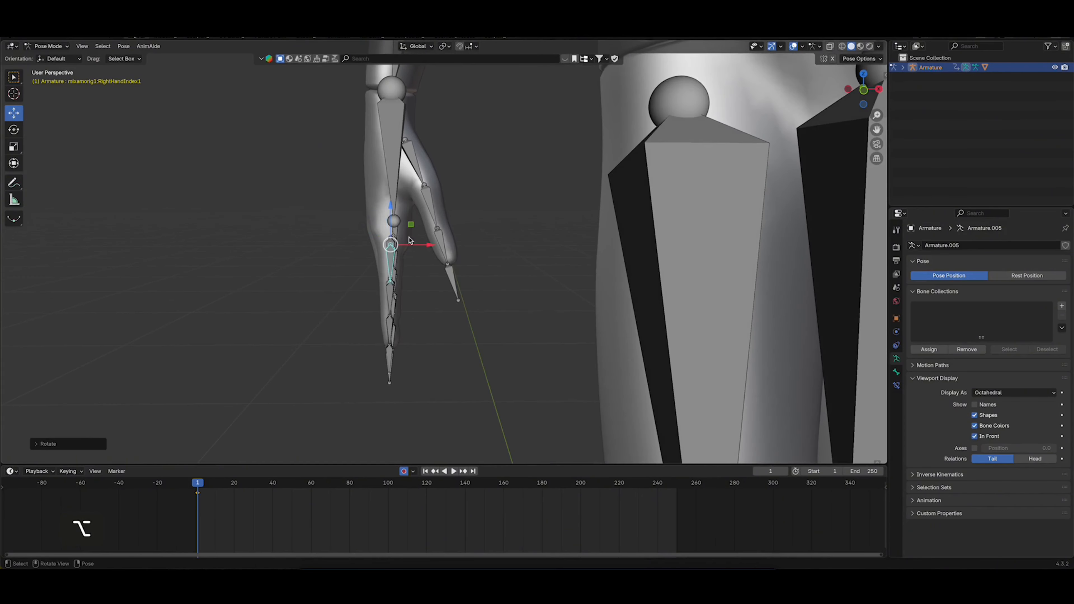
click(378, 294)
key(r)
click(432, 263)
View the right hand from behind and rotate two more of its finger bones into a relaxed curl
middle_drag(404, 240, 592, 235)
click(493, 290)
key(r)
click(512, 253)
mouse_move(513, 252)
middle_down()
mouse_move(487, 249)
mouse_move(534, 250)
middle_up()
click(492, 250)
key(r)
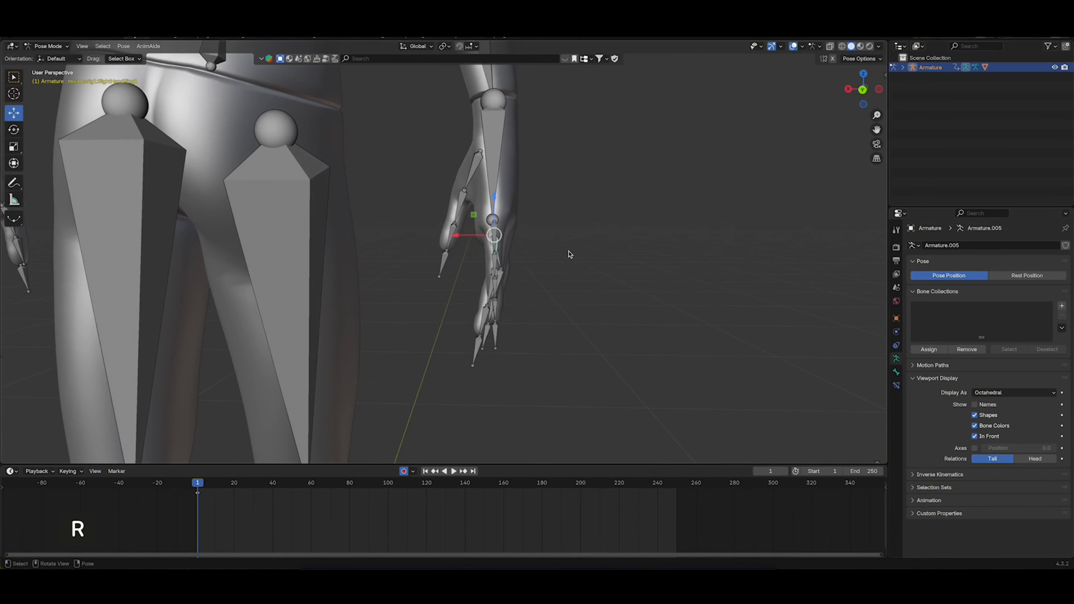
click(548, 270)
Rotate three further finger bones of the right hand, including the second ring finger bone, to finish the relaxed pose
click(487, 235)
key(r)
click(535, 273)
click(474, 259)
key(r)
click(556, 289)
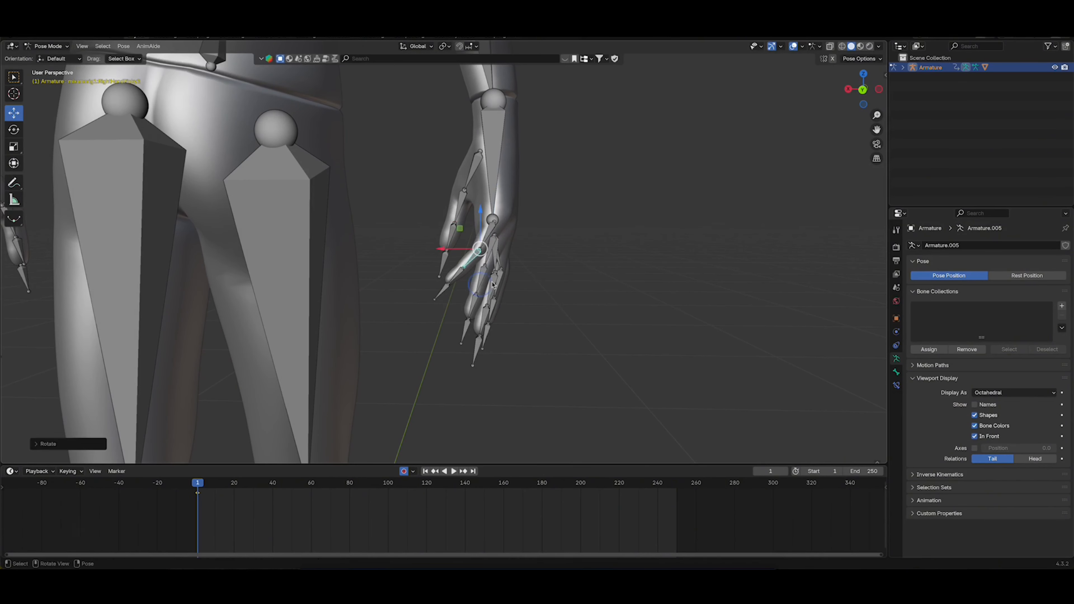
click(481, 278)
key(r)
click(568, 261)
Bring the whole character into view from the front and save the file
click(863, 89)
ctrl+middle_drag(861, 91, 533, 165)
key(super+s)
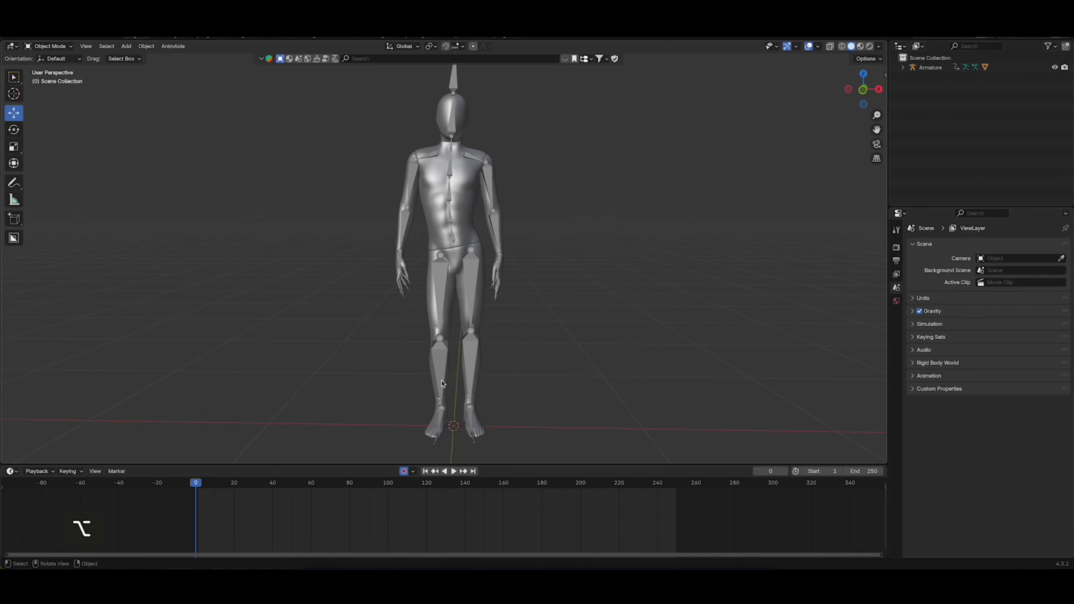
Add a Plain Axes empty at the world origin between the character's feet
middle_drag(442, 383, 485, 392)
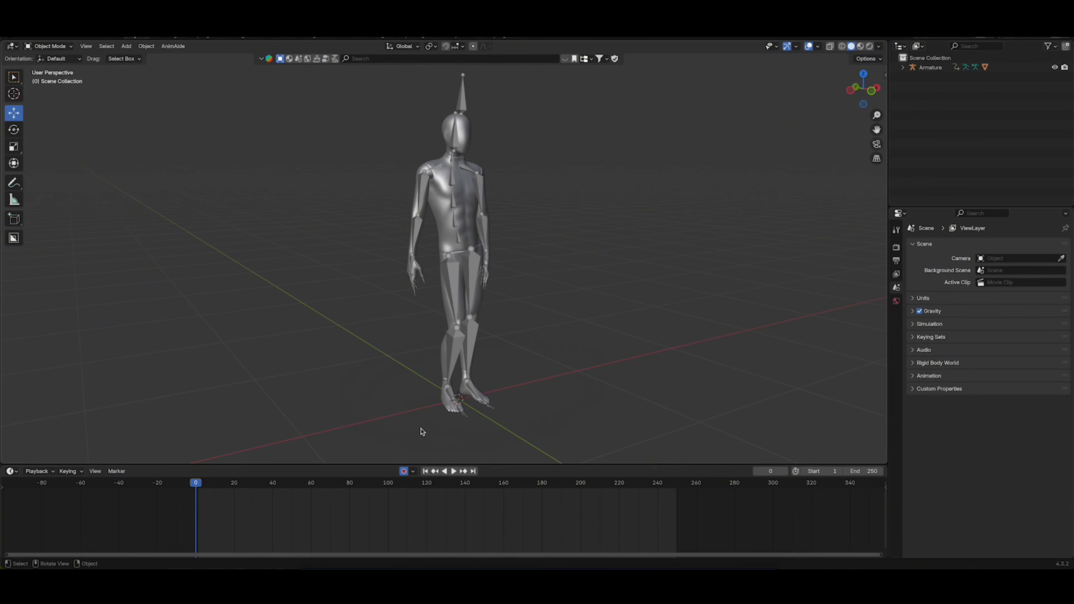
alt+middle_drag(491, 375, 482, 343)
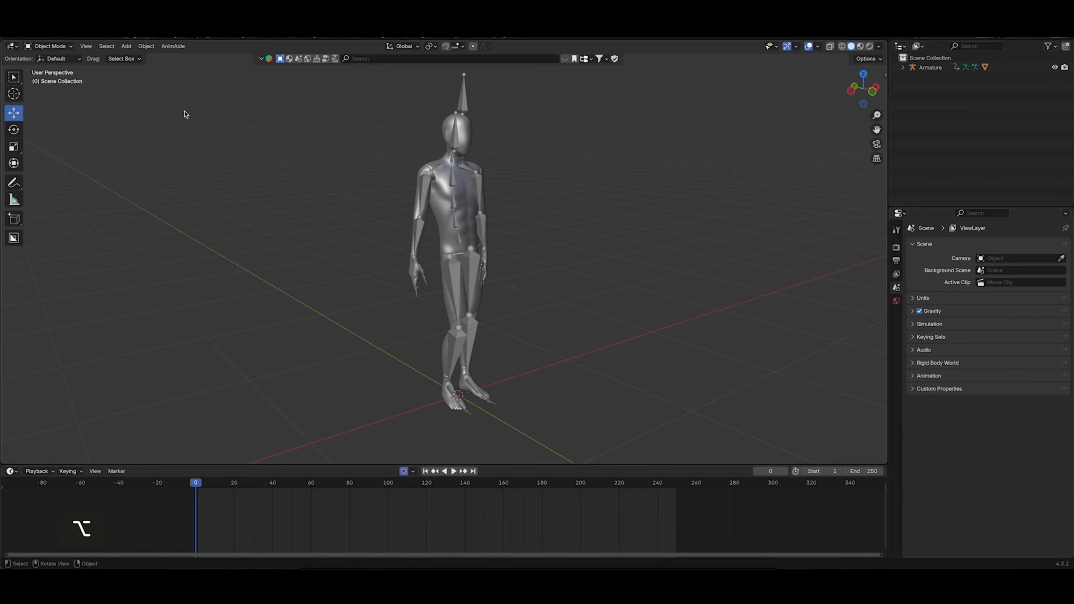
click(126, 46)
mouse_move(182, 151)
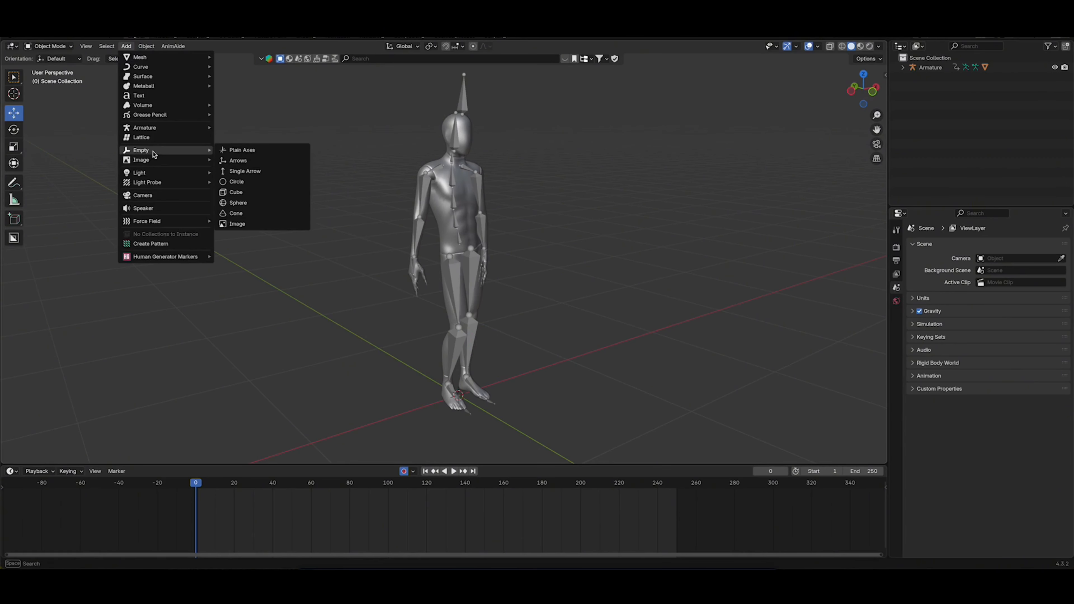
click(256, 153)
alt+middle_drag(431, 334, 441, 327)
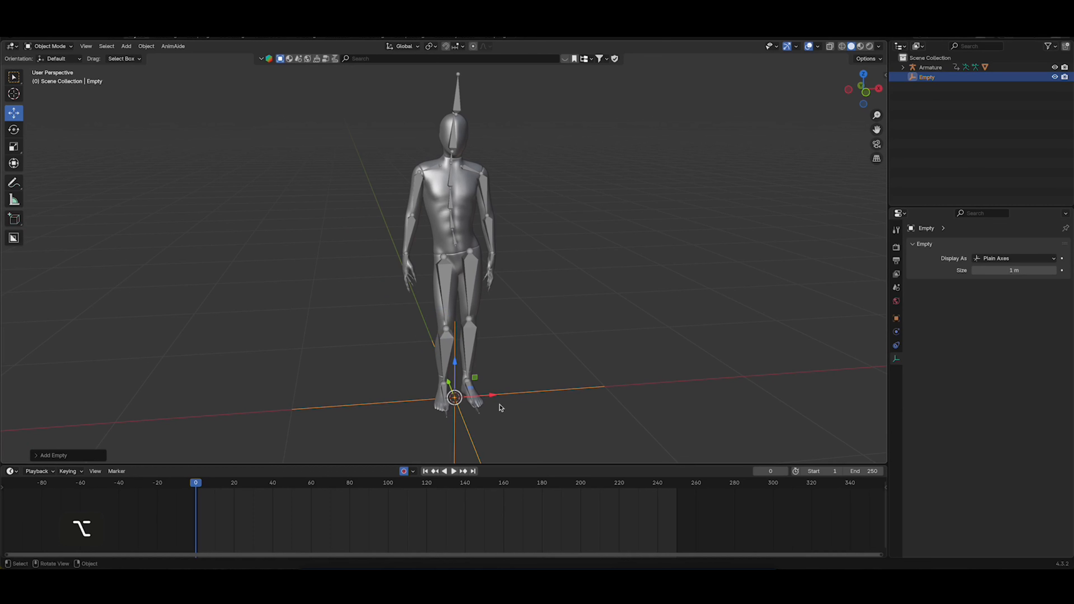
Keyframe the empty's location, rotation and scale at frame 1, show its object properties and go to frame 250
alt+middle_drag(468, 376, 467, 401)
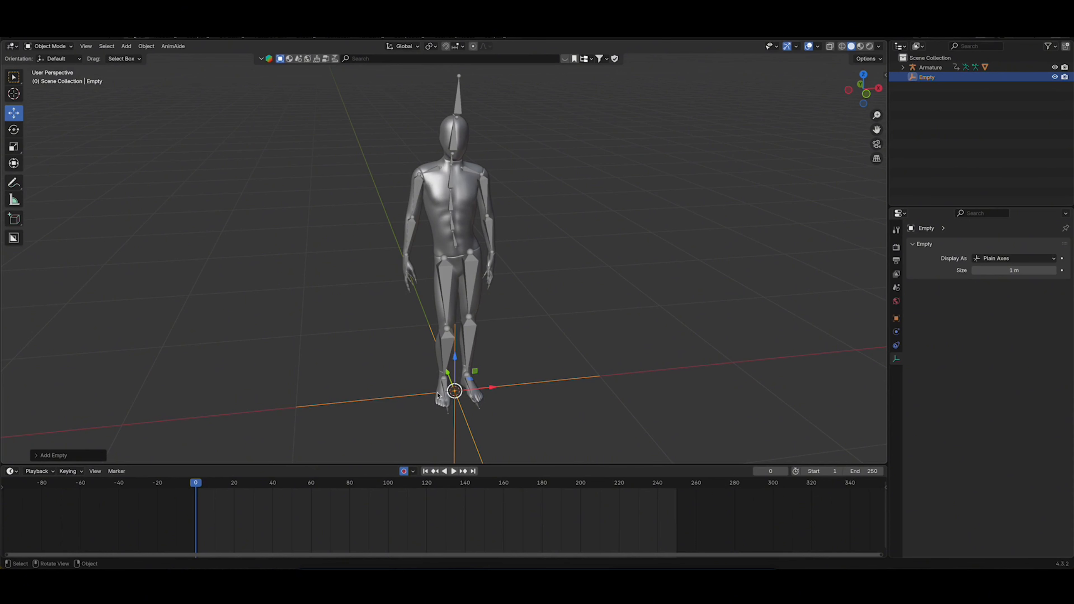
click(472, 337)
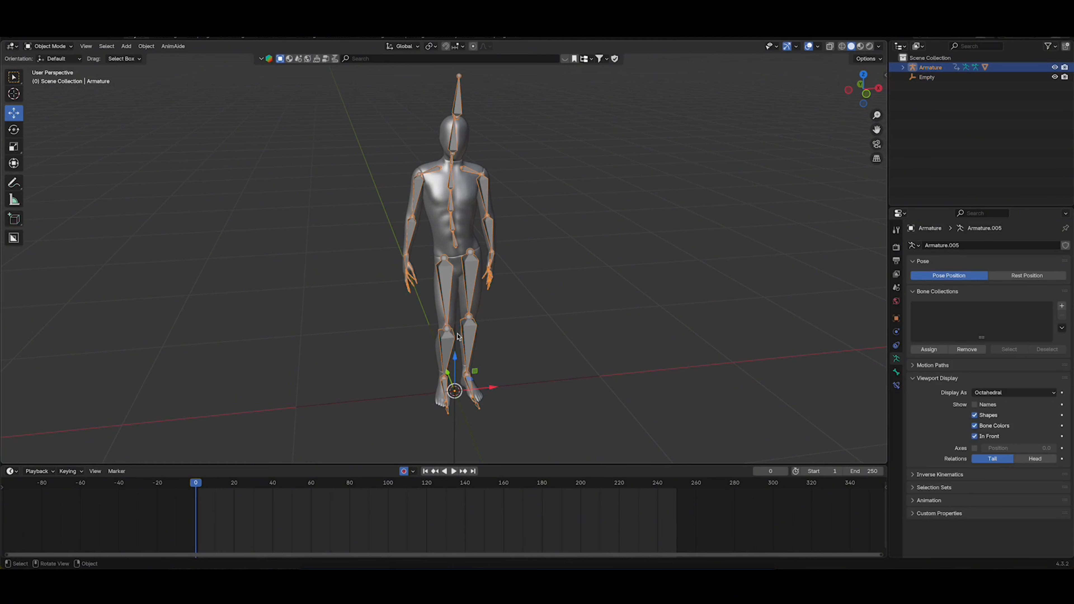
click(404, 399)
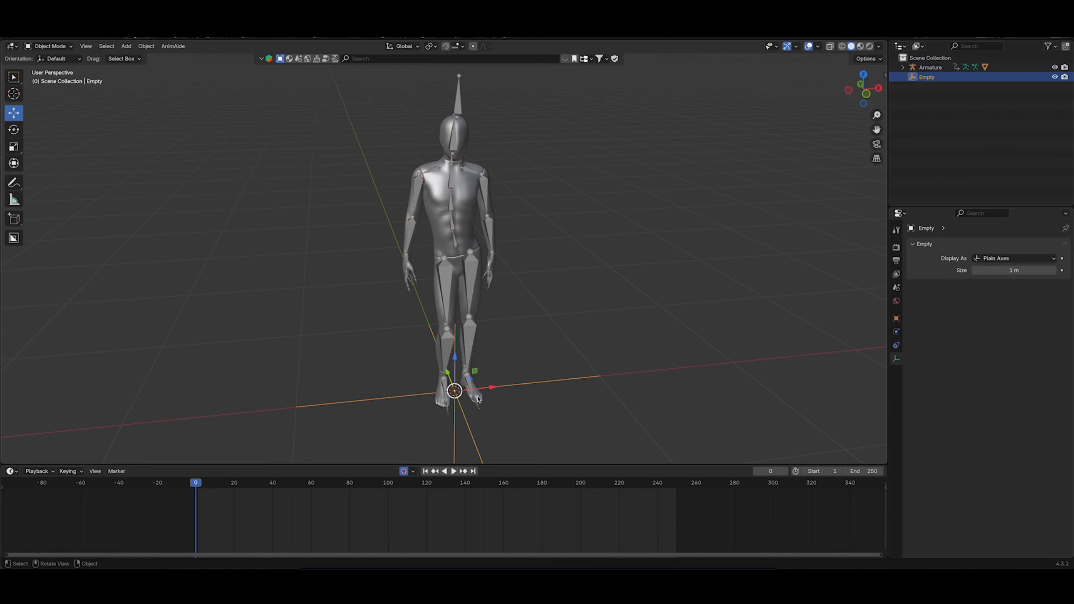
alt+middle_drag(531, 389, 524, 388)
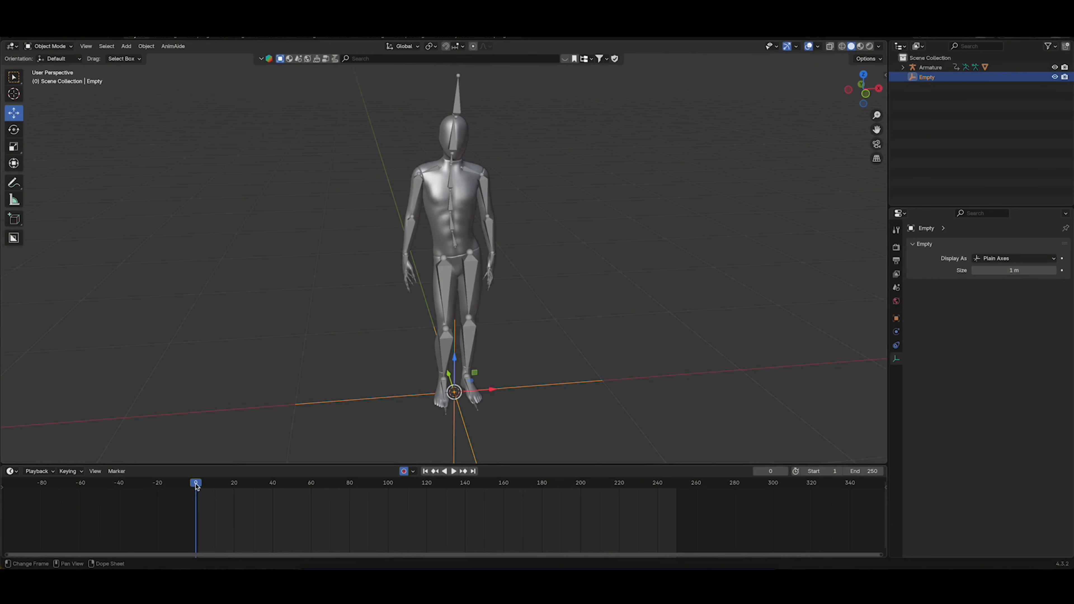
drag(196, 484, 197, 485)
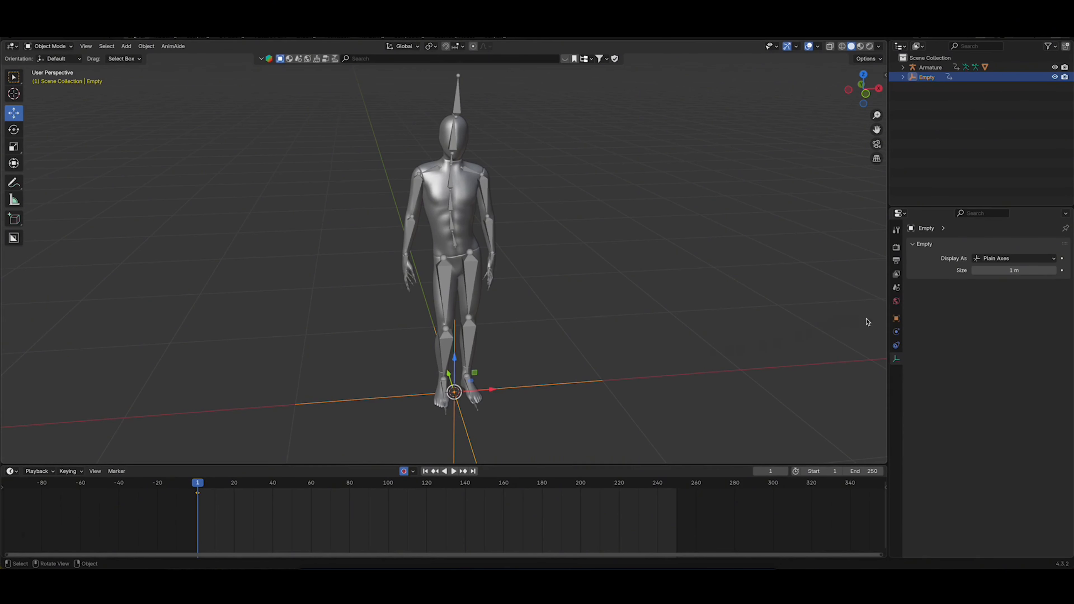
click(895, 319)
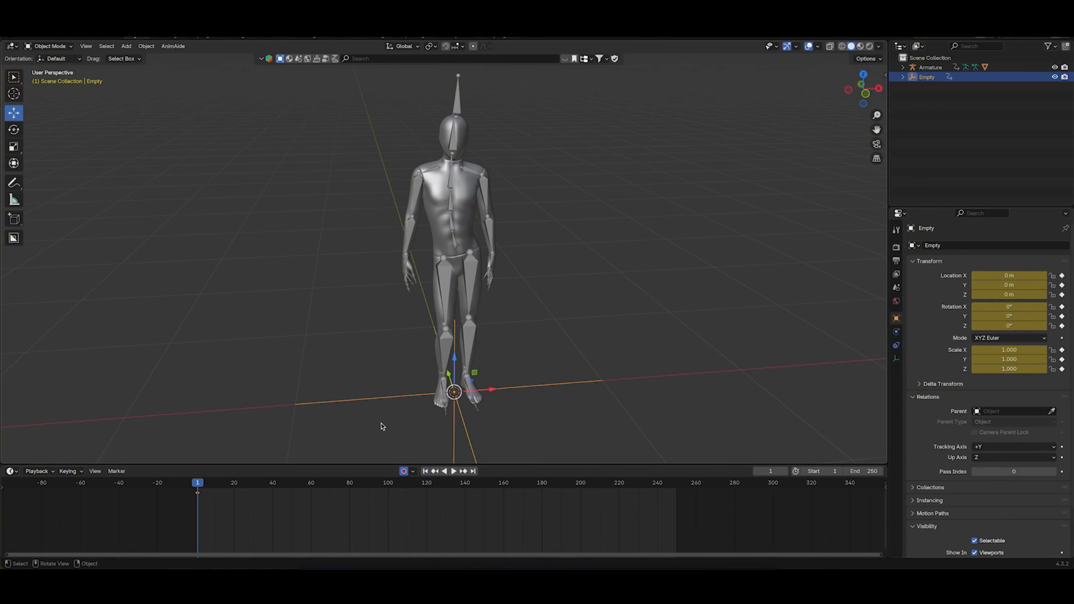
drag(200, 485, 678, 514)
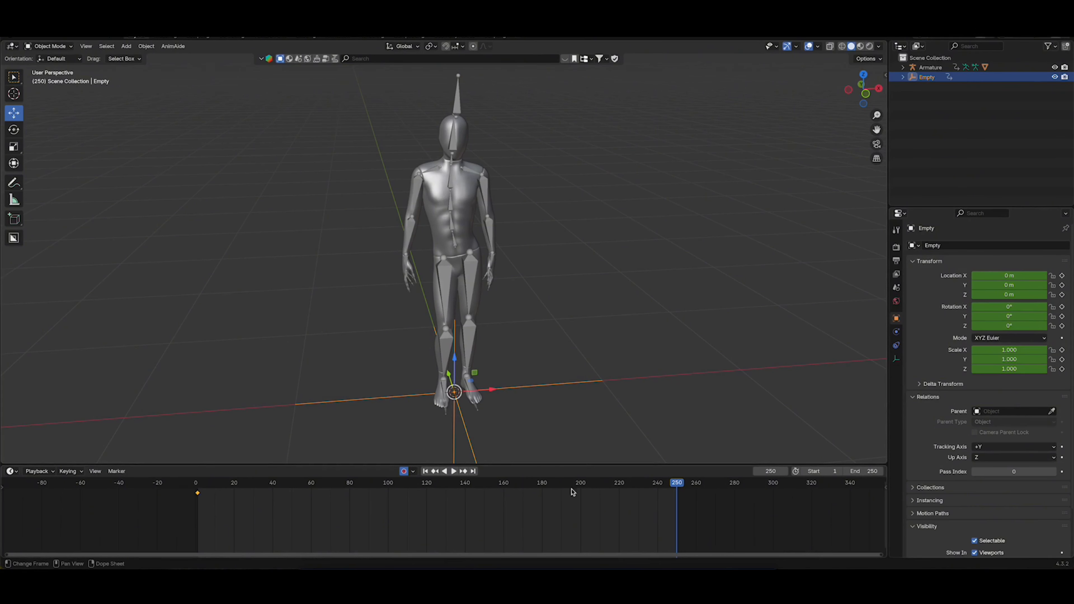
click(1012, 326)
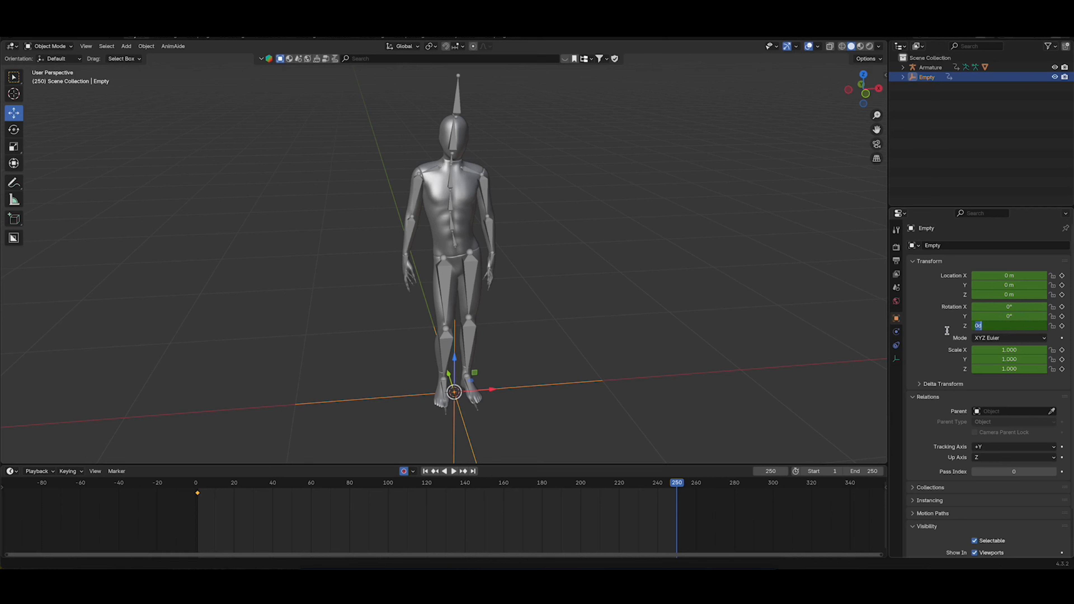
click(957, 333)
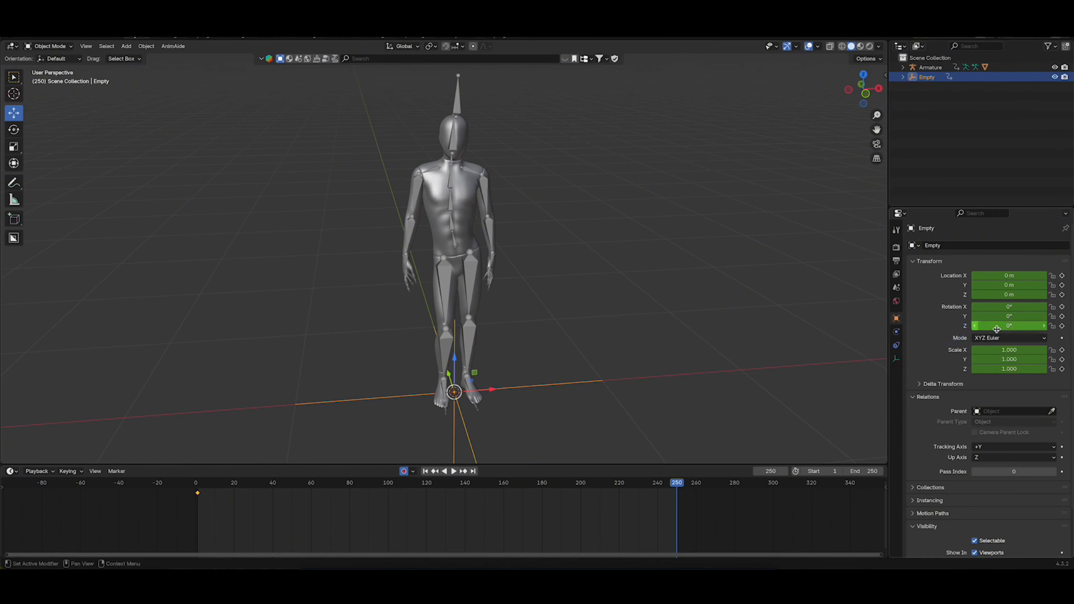
mouse_move(1005, 327)
mouse_down()
mouse_move(1025, 327)
mouse_move(986, 327)
mouse_up()
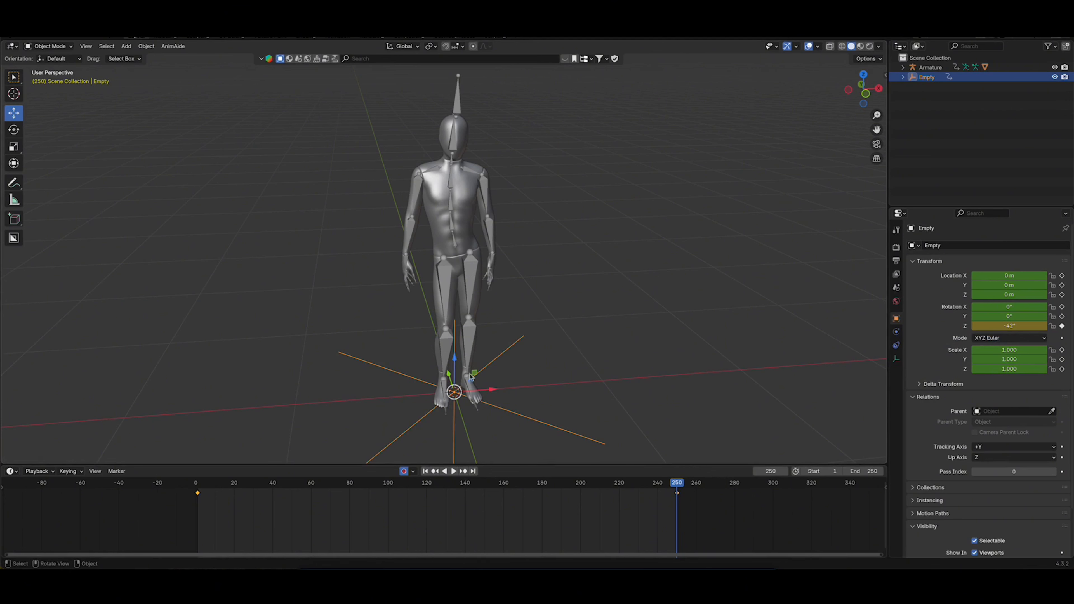
key(super+z)
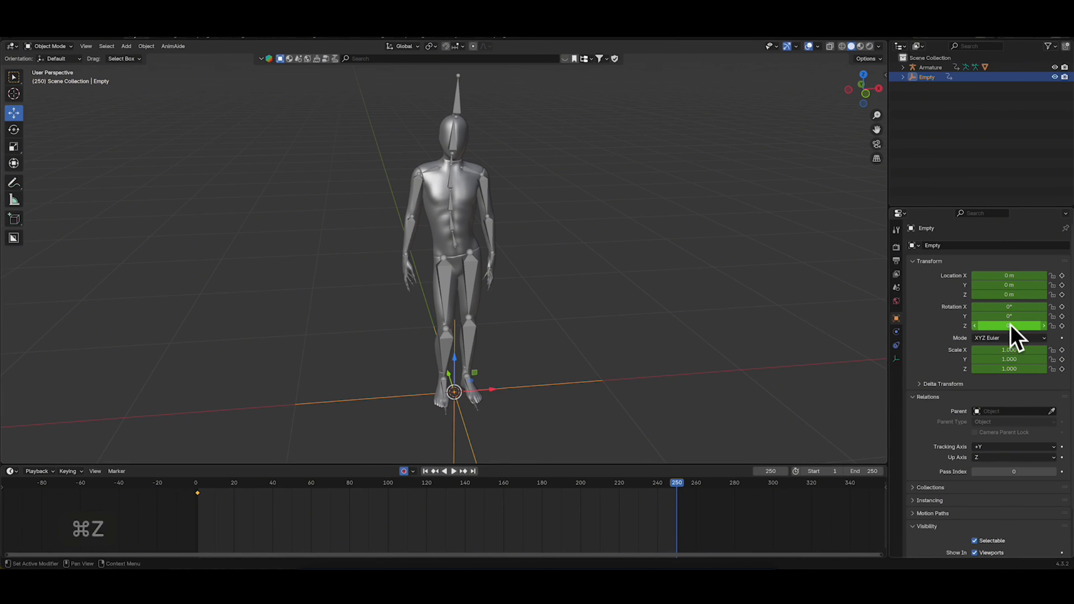
Set the empty's Z rotation to -360° at frame 250
click(1013, 326)
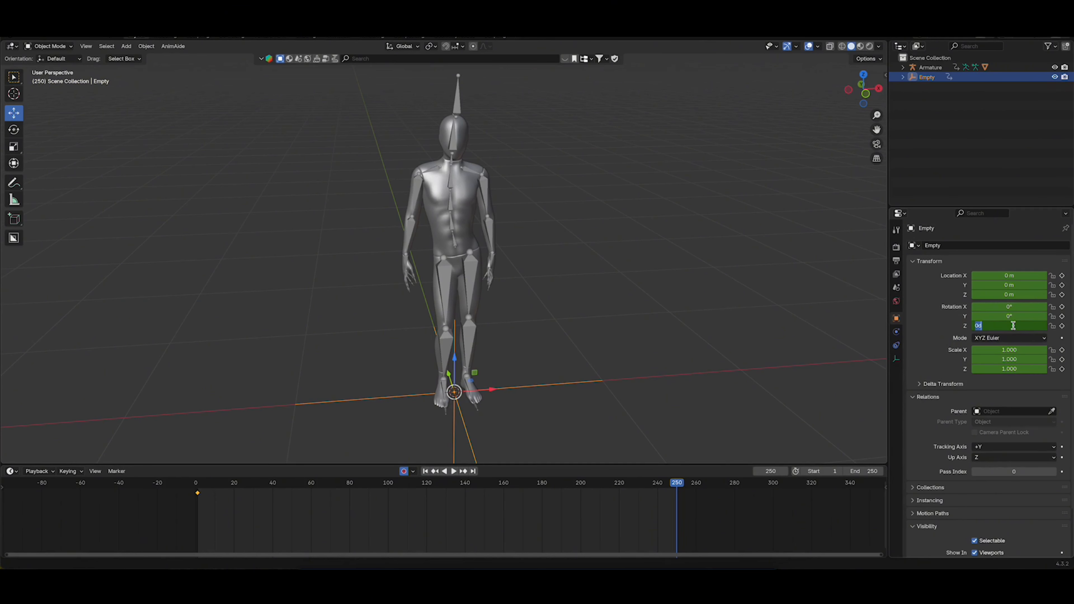
key(Return)
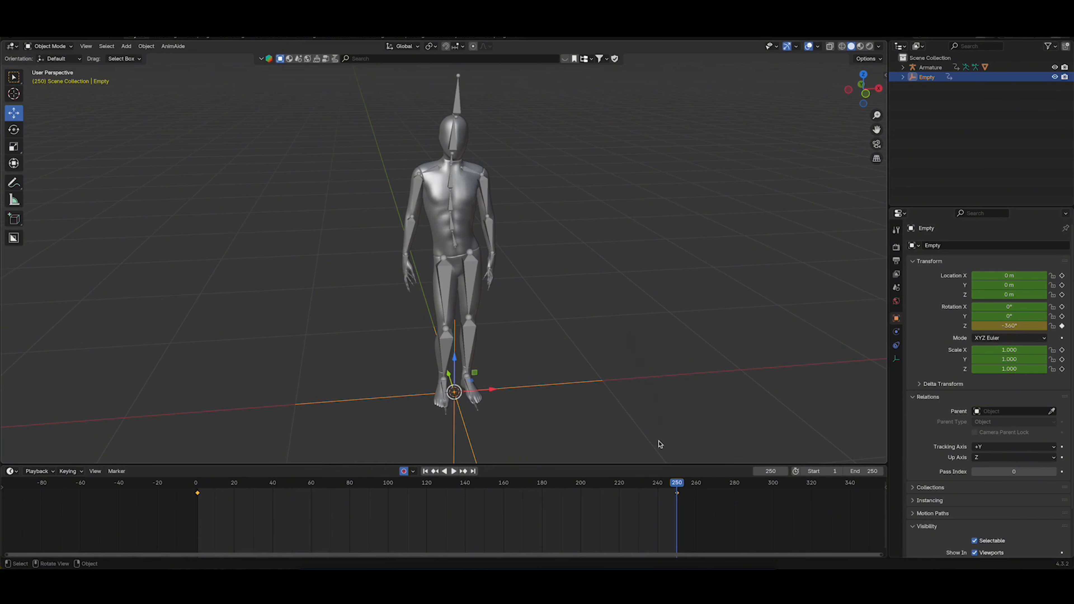
Play the animation from the start to check how the empty's rotation speed changes between its keyframes
drag(679, 487, 198, 499)
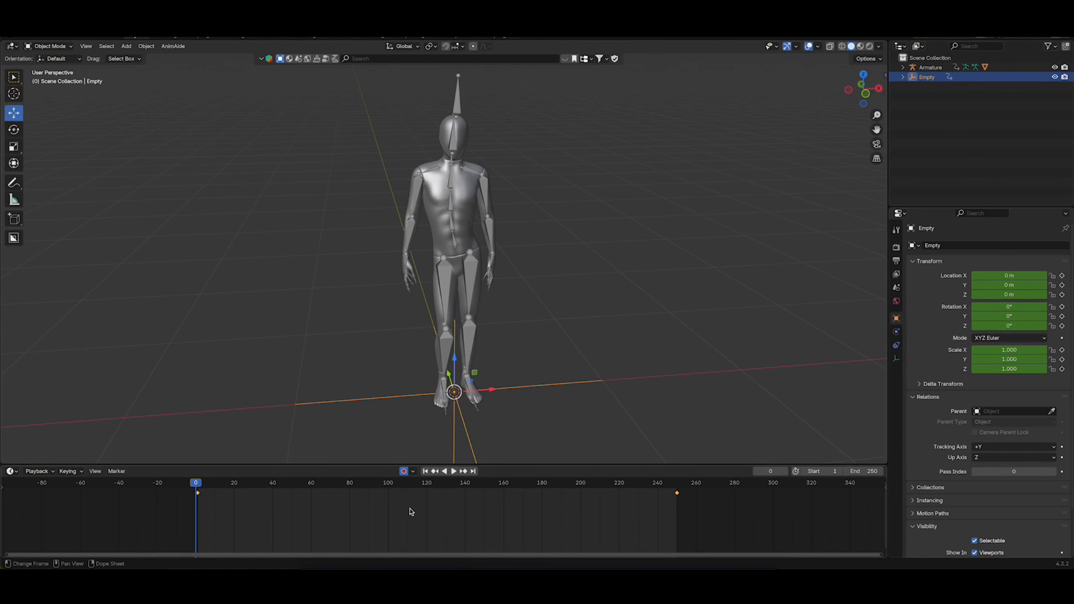
key(space)
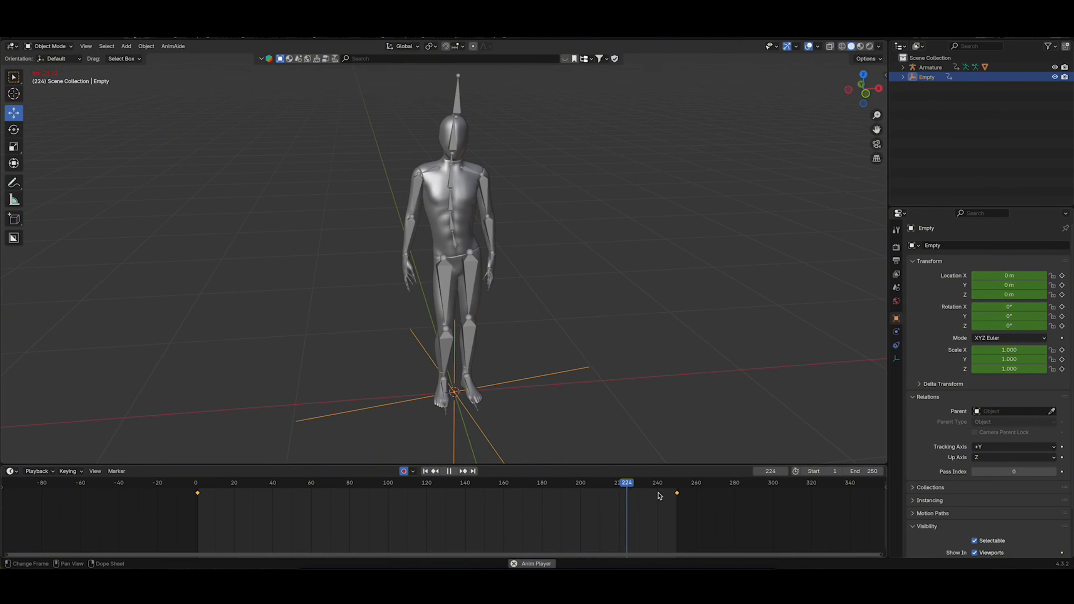
key(space)
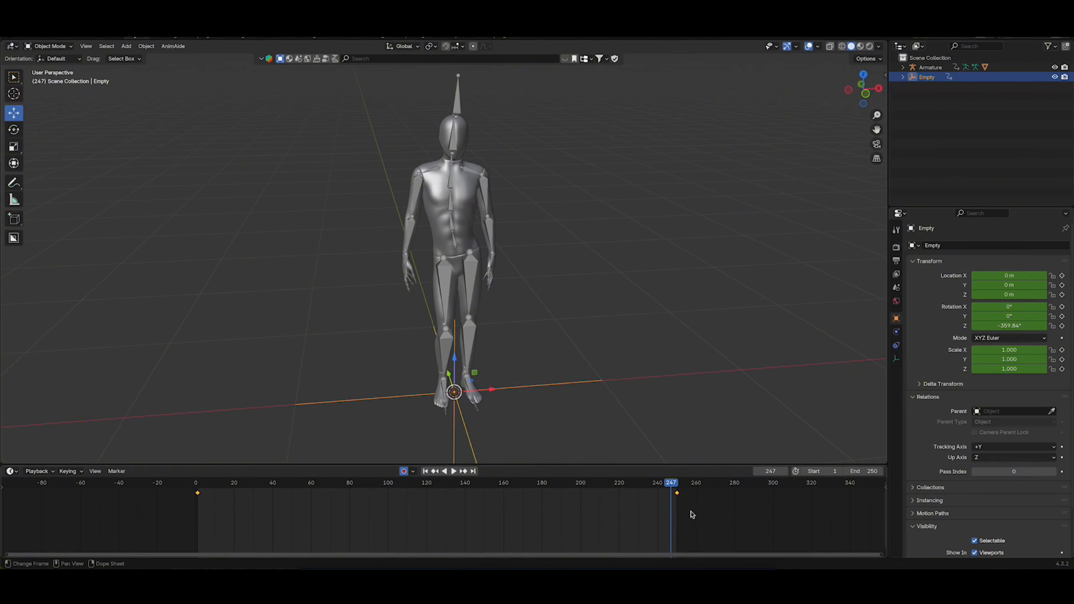
Select both of the empty's keyframes and set their interpolation mode to Linear
drag(697, 511, 180, 486)
right_click(199, 496)
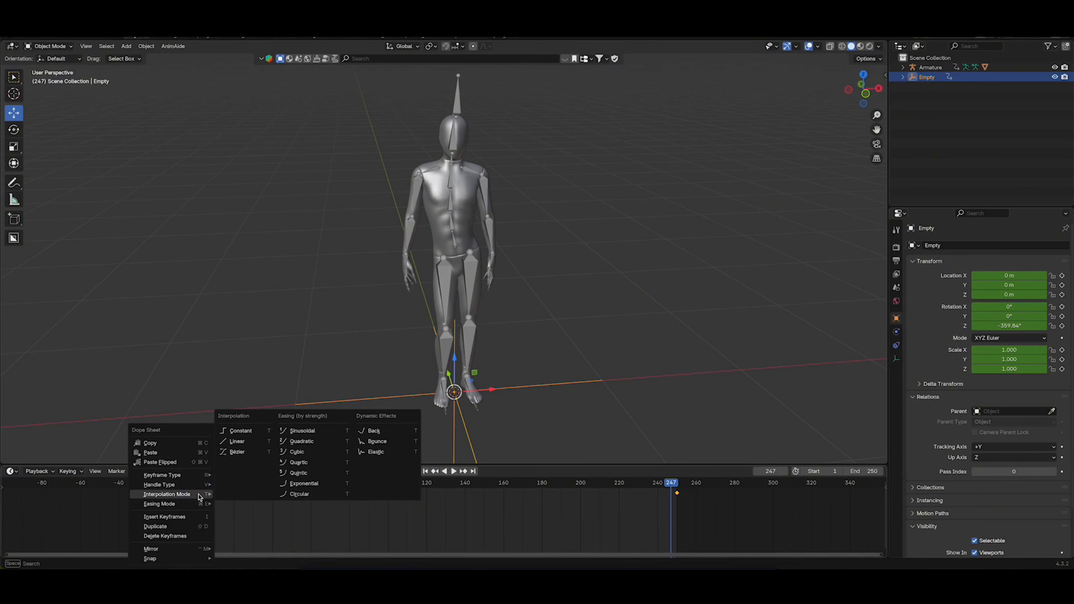
click(237, 441)
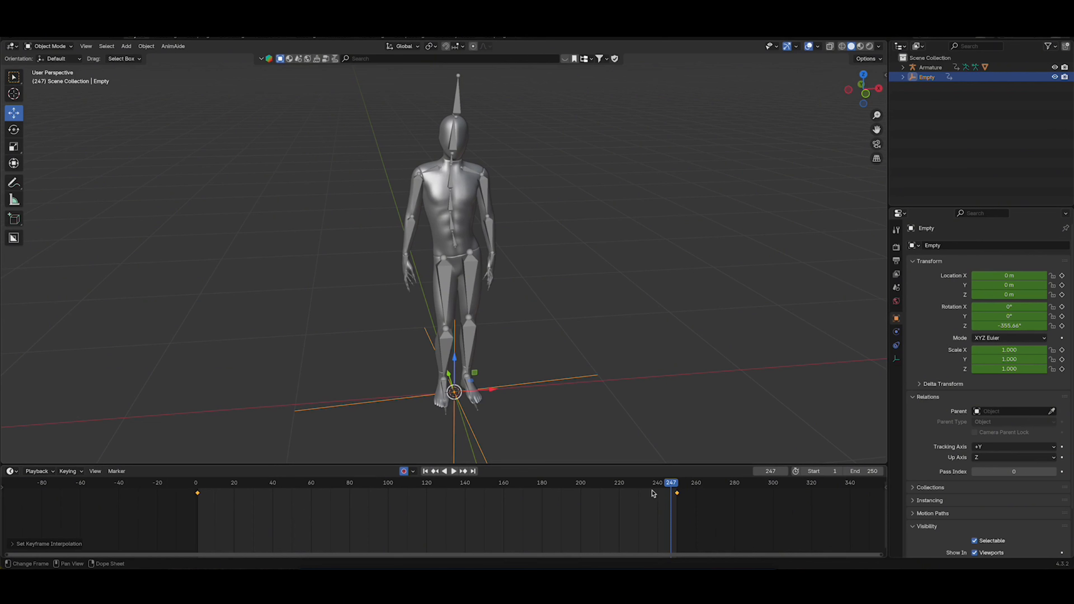
Play back the empty's linear rotation from frame 1 and save the file
drag(674, 490, 200, 493)
key(space)
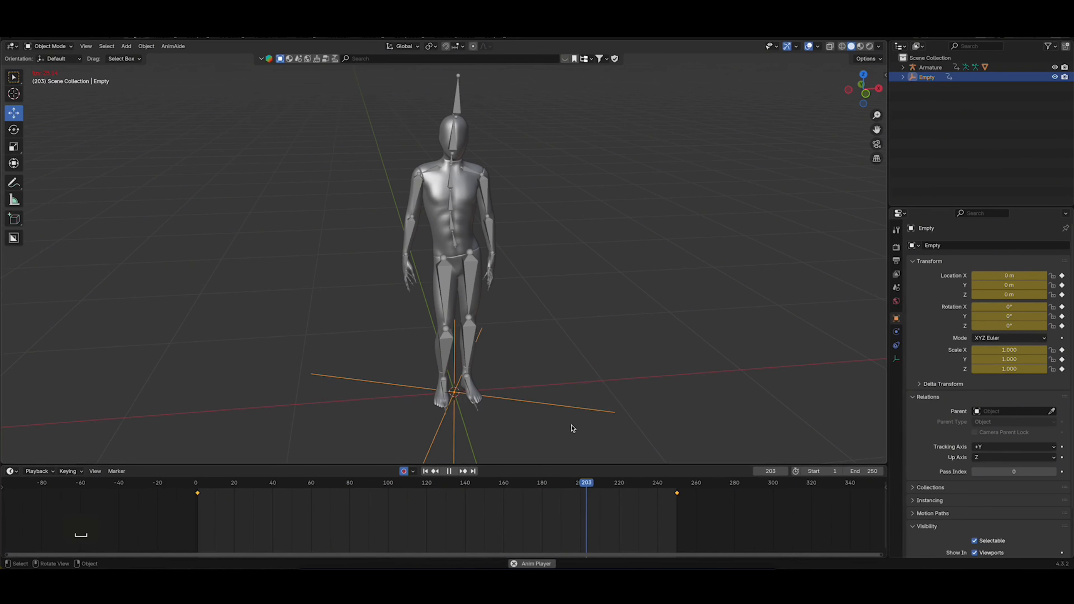
key(space)
key(super+s)
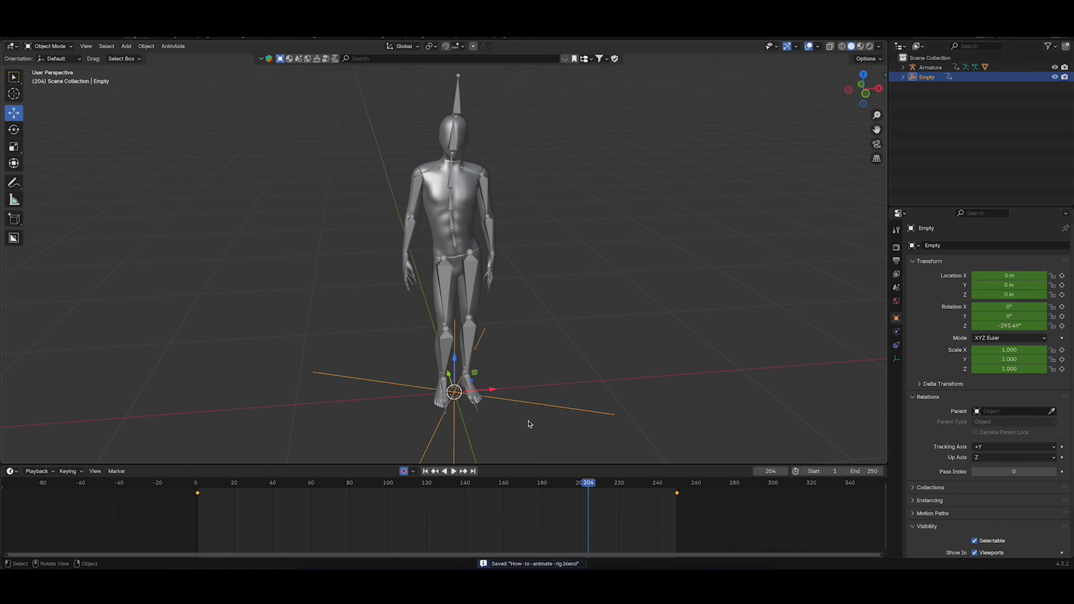
drag(588, 487, 199, 489)
key(space)
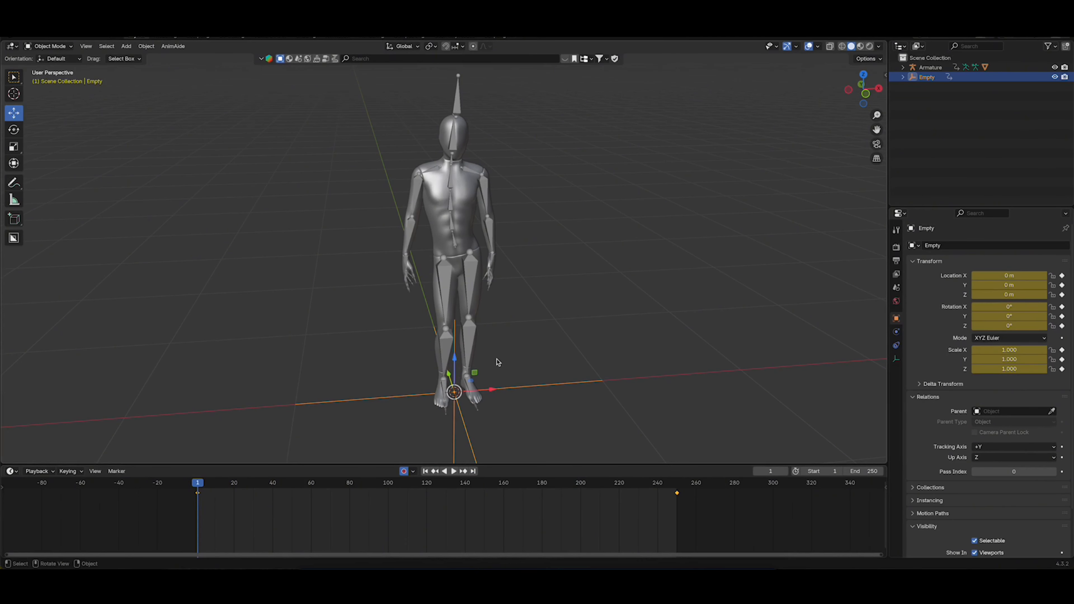
Select the character's armature and scrub the timeline to check whether it turns along with the empty, returning to frame 1
middle_drag(479, 348, 602, 274)
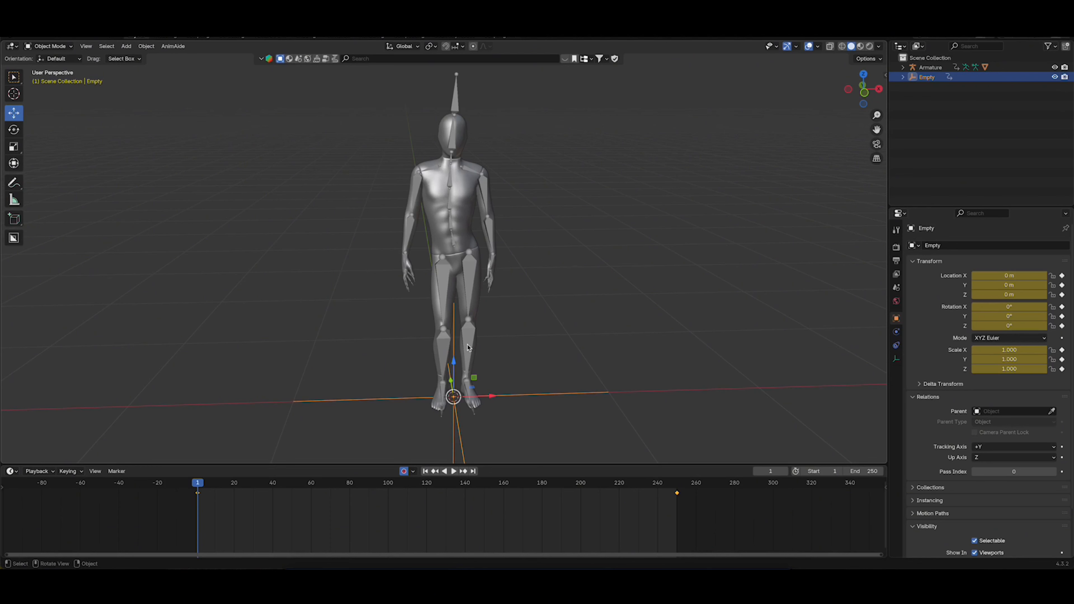
click(472, 274)
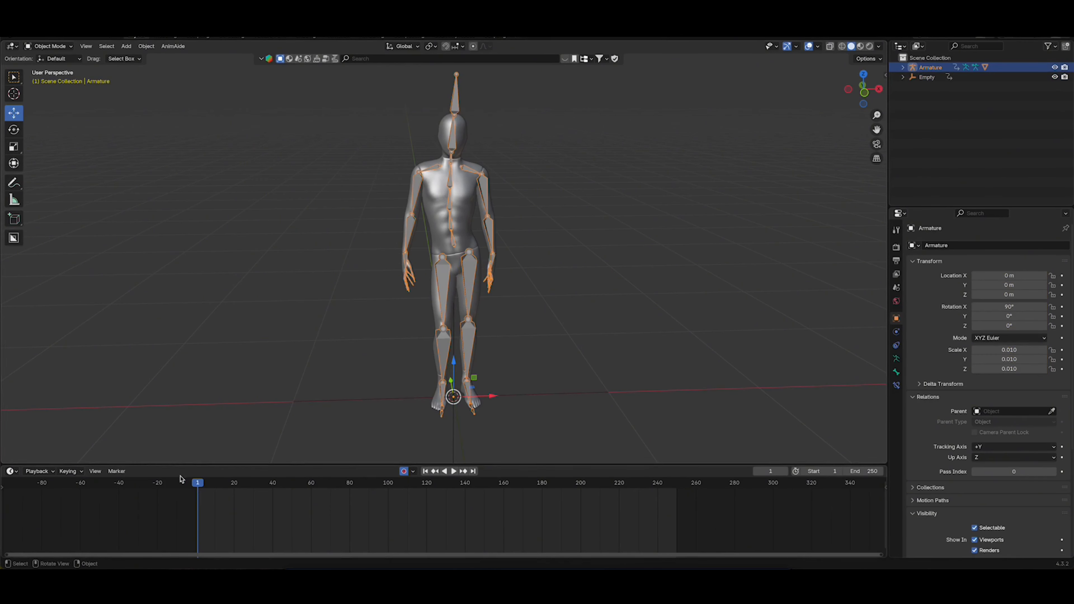
key(space)
click(244, 487)
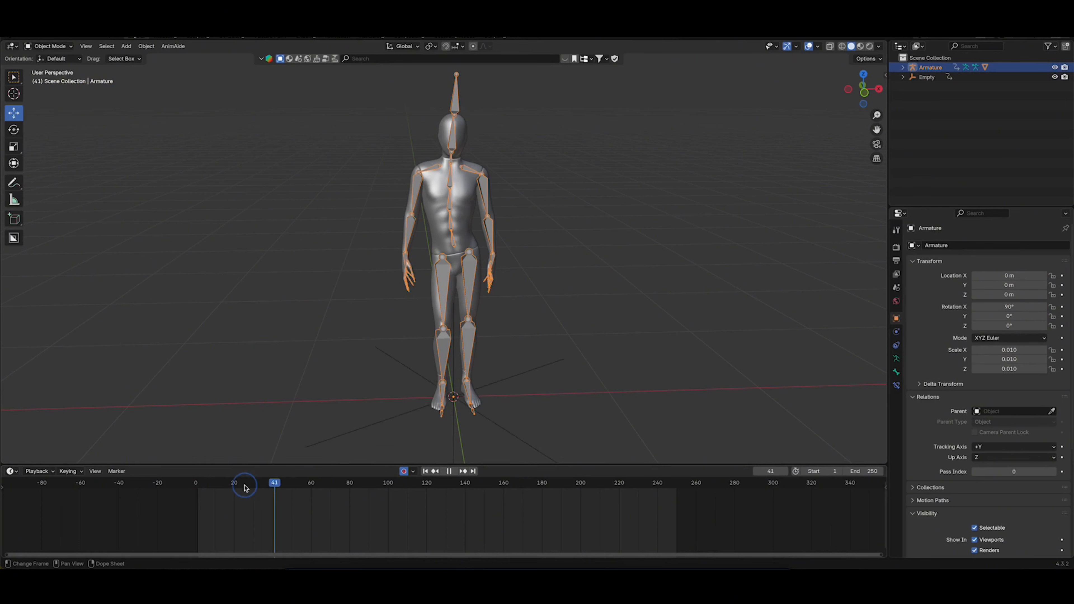
key(Escape)
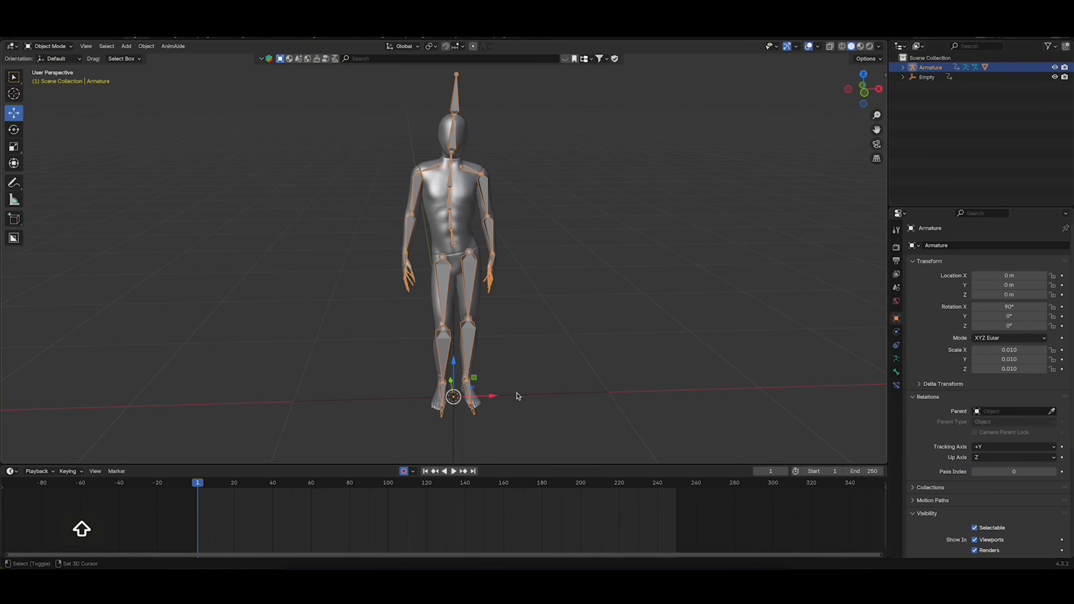
Parent the armature to the empty with the Object option and scrub the timeline to check the character's rotation
shift+click(526, 399)
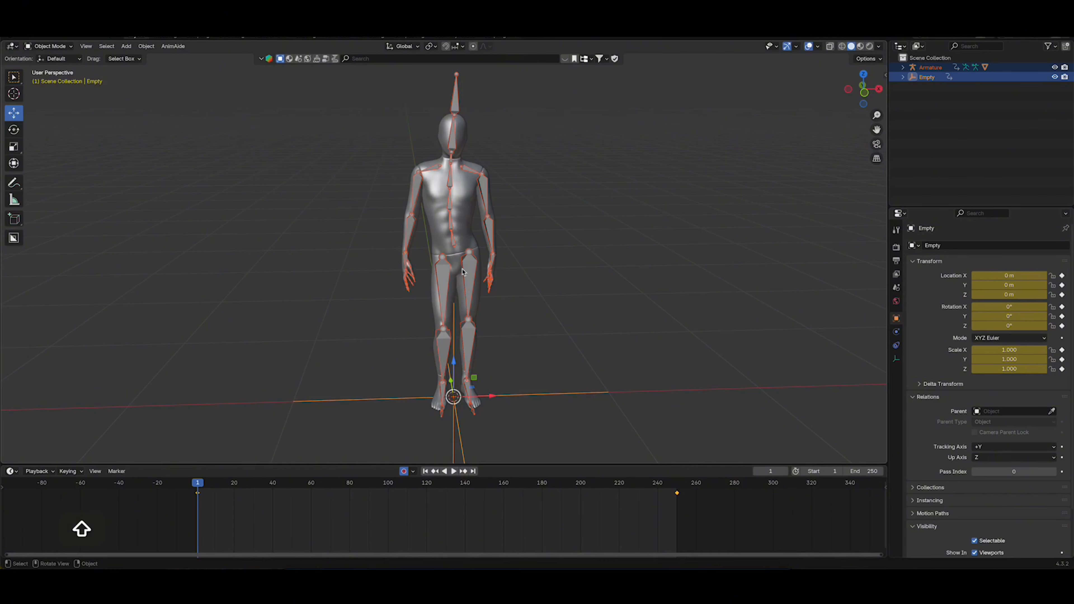
right_click(510, 394)
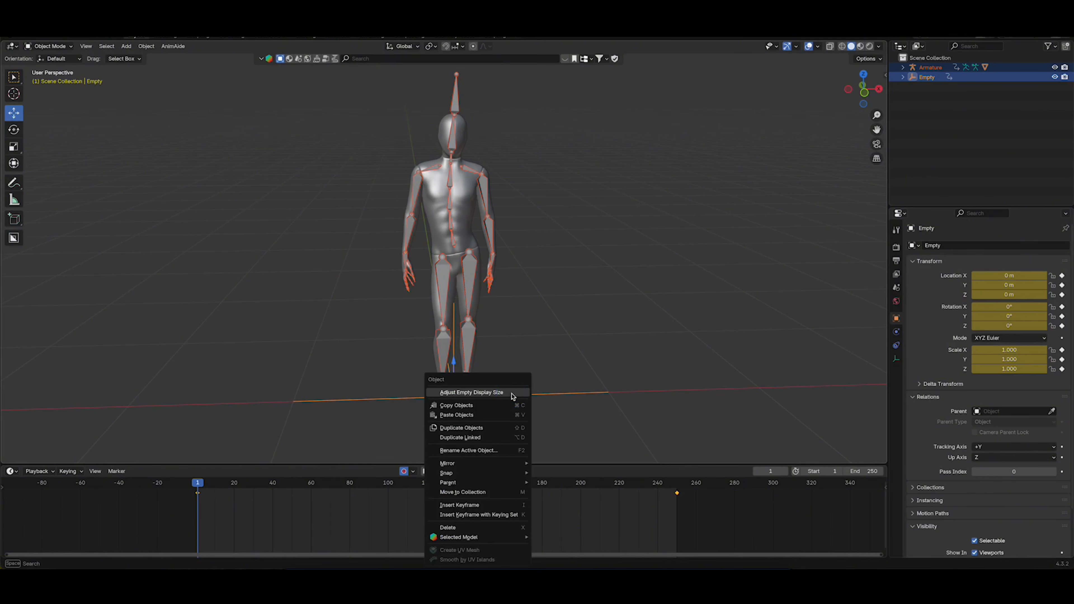
mouse_move(447, 485)
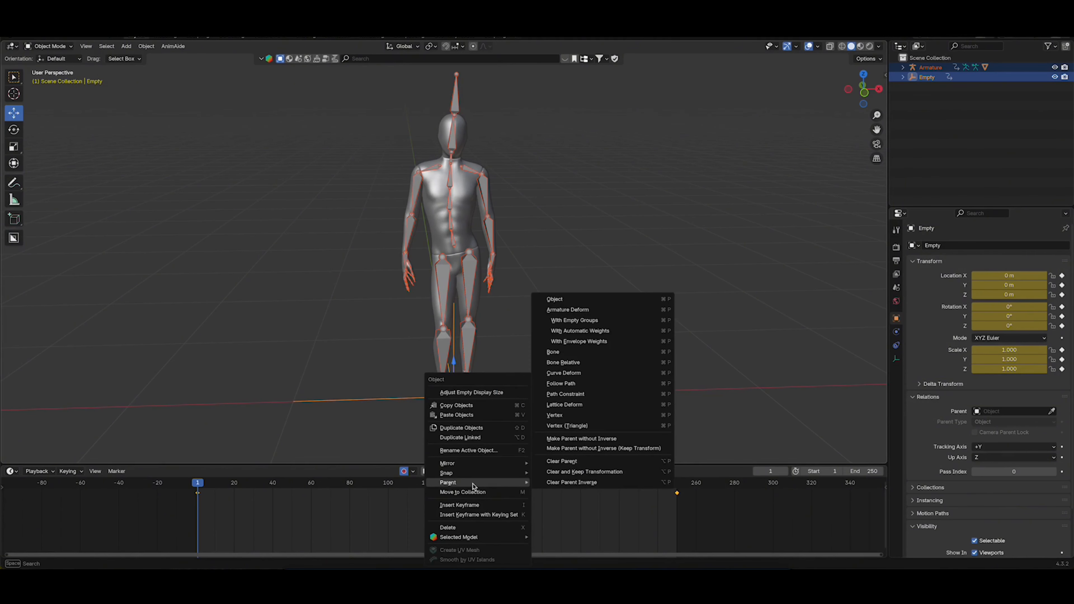
click(591, 301)
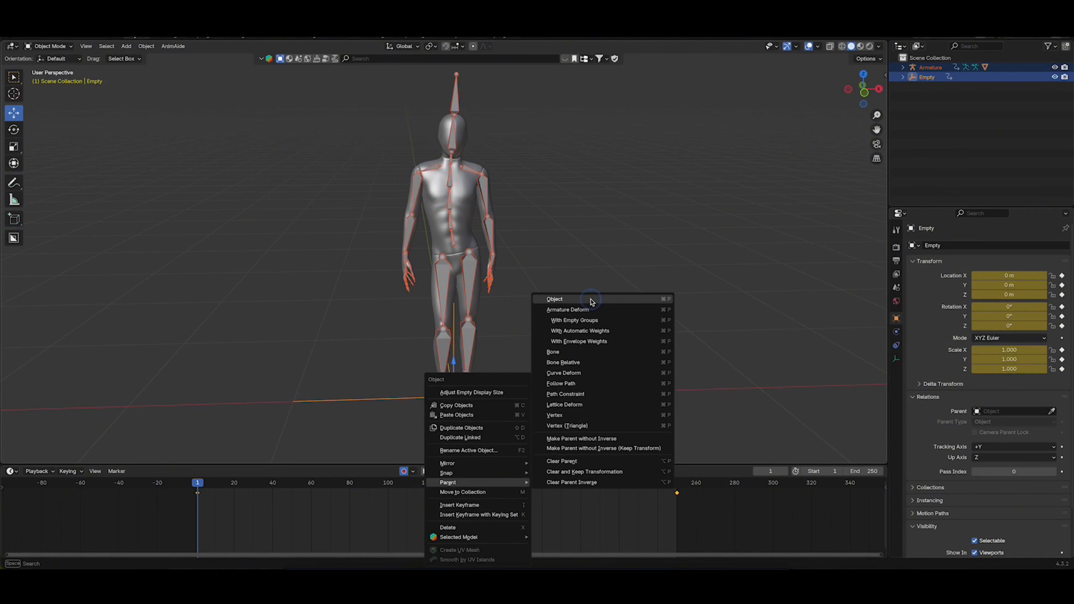
drag(200, 488, 408, 490)
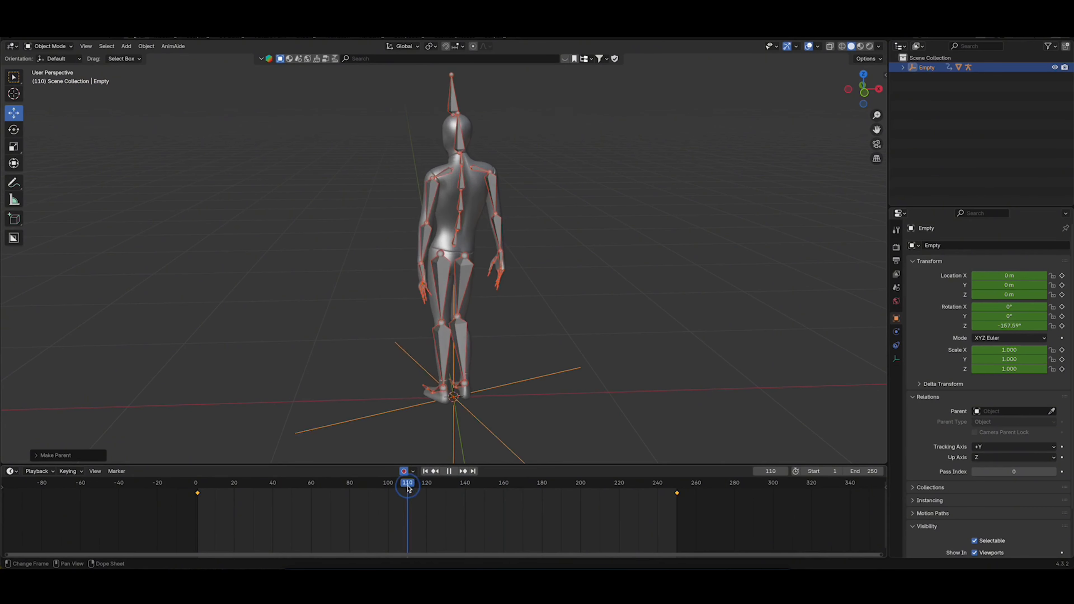
From the front view, put the armature into Pose Mode with all bones selected and set the transform orientation to Local
click(863, 91)
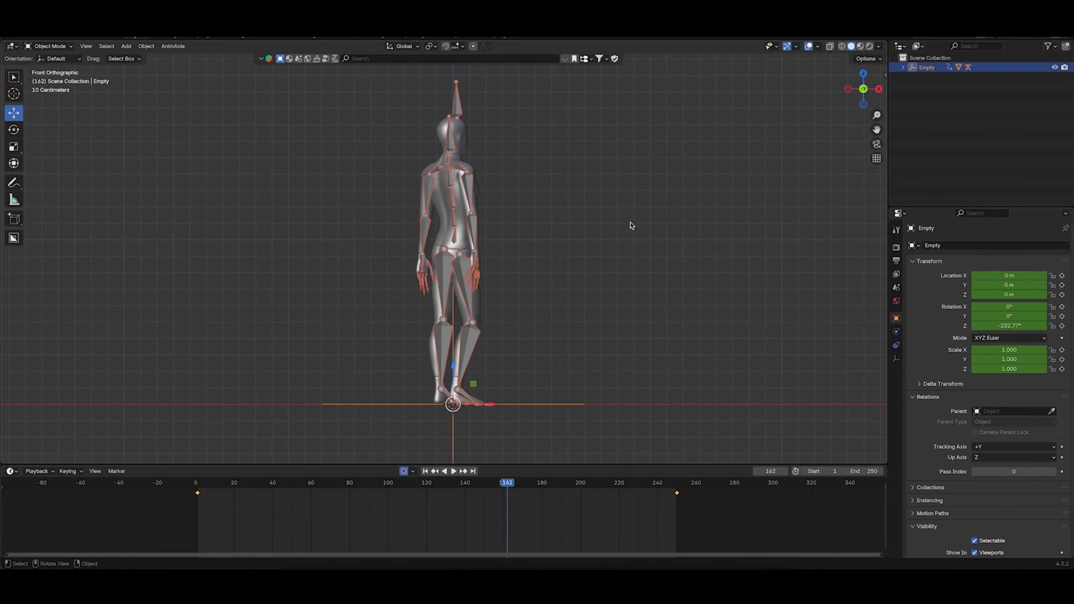
ctrl+scroll(631, 225, down, 1)
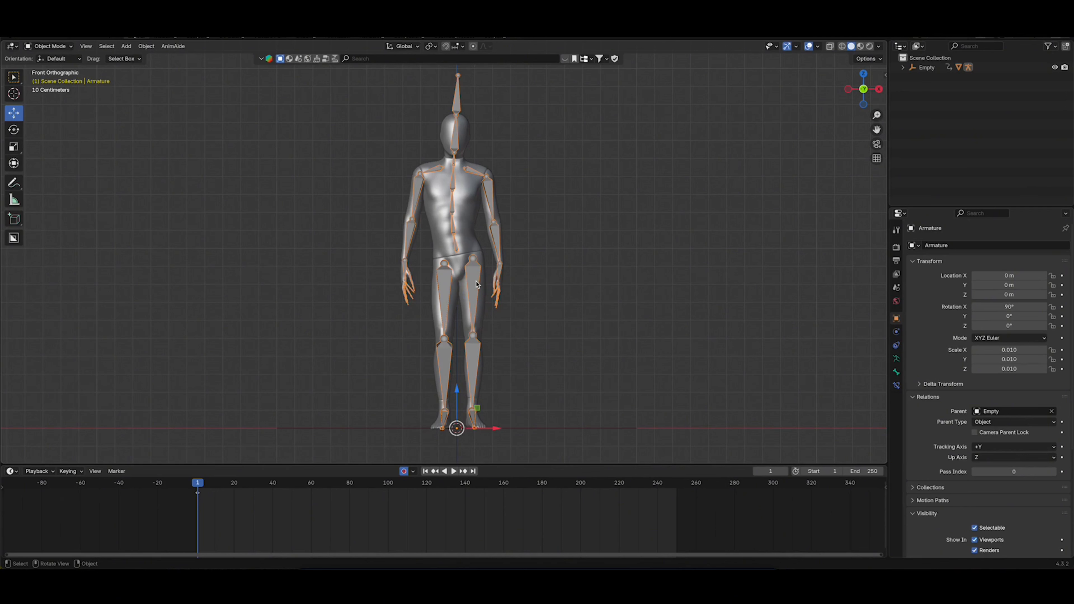
key(Tab)
click(546, 283)
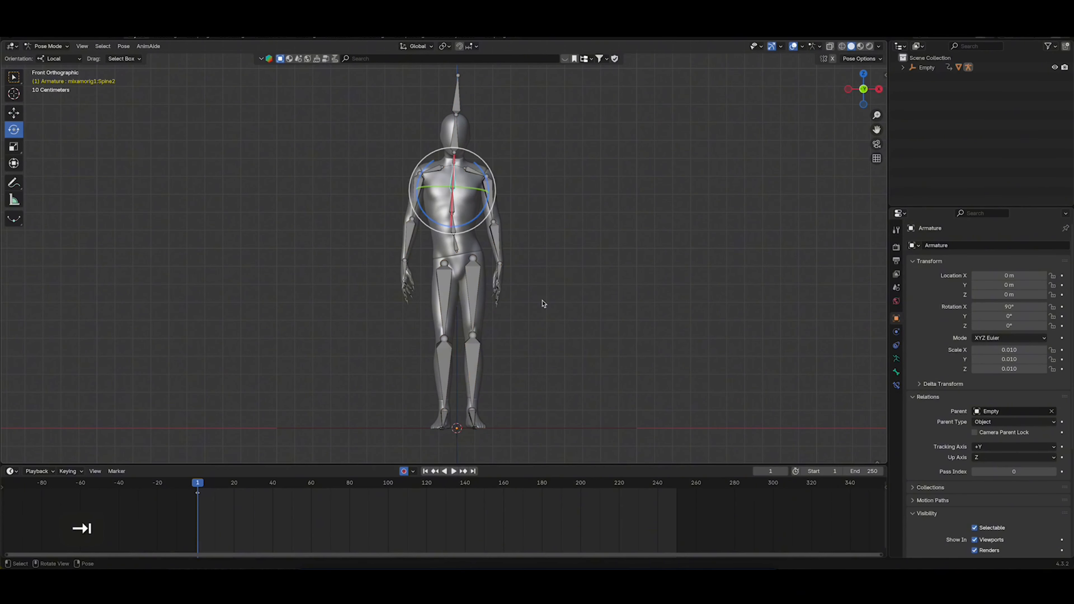
key(a)
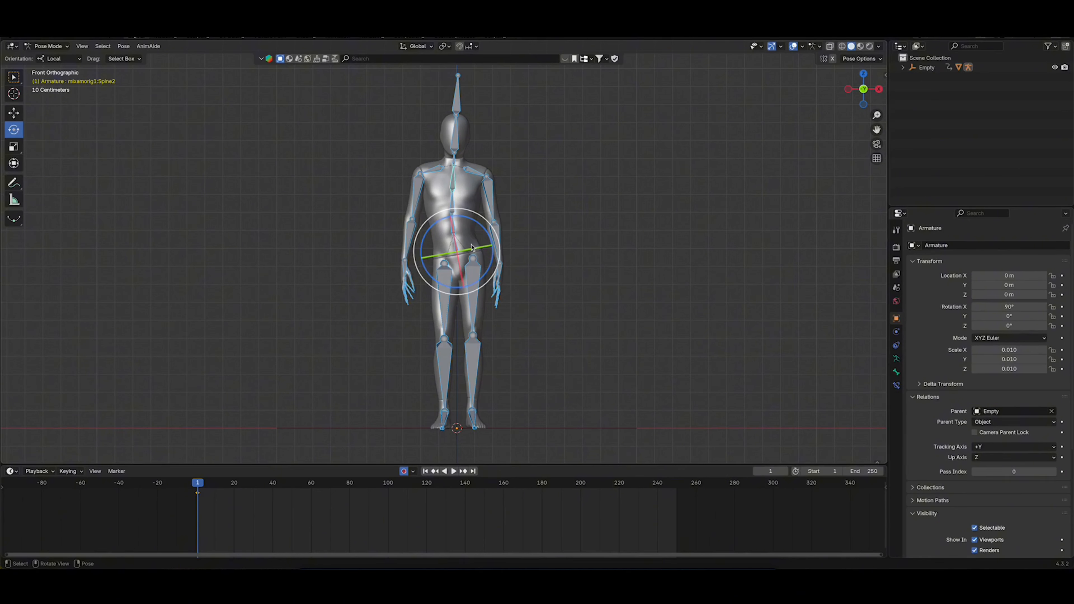
click(56, 59)
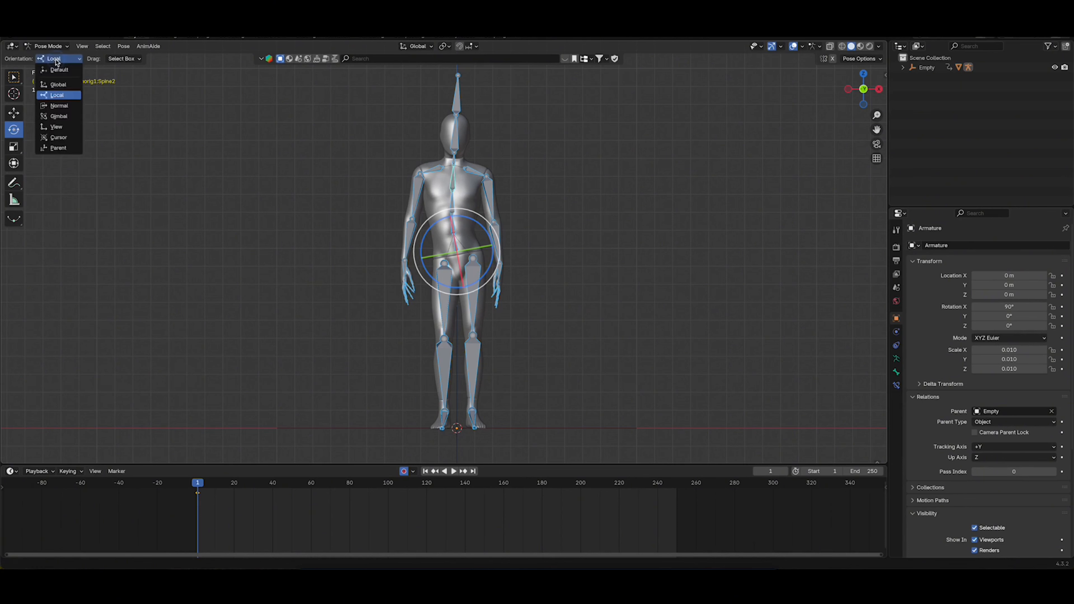
click(57, 96)
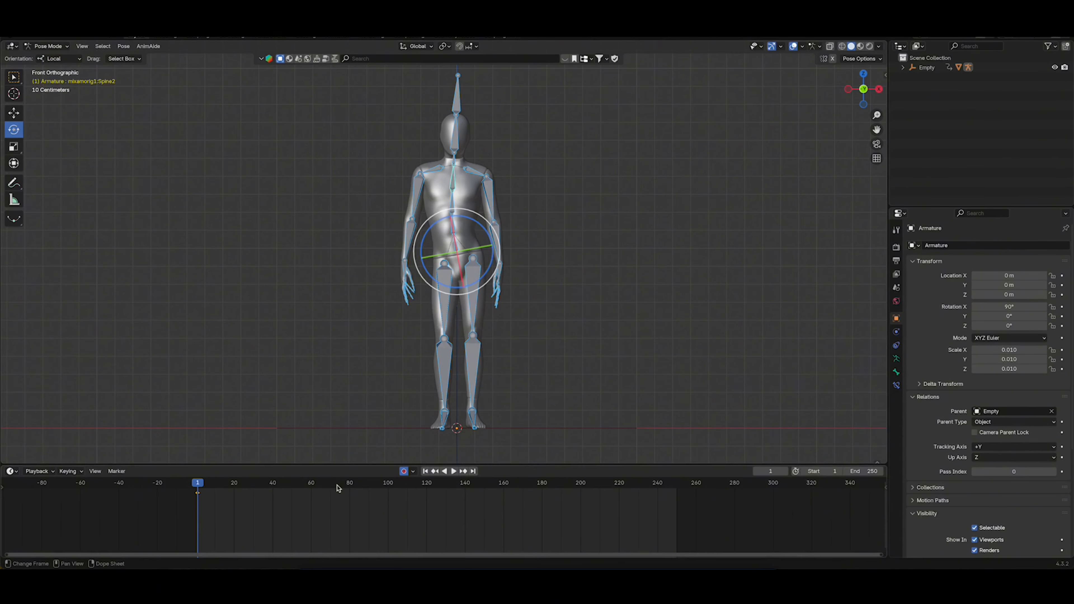
At frame 80, rotate the upper spine bones to twist the character's torso
mouse_move(344, 486)
mouse_down()
mouse_move(328, 487)
mouse_move(351, 490)
mouse_up()
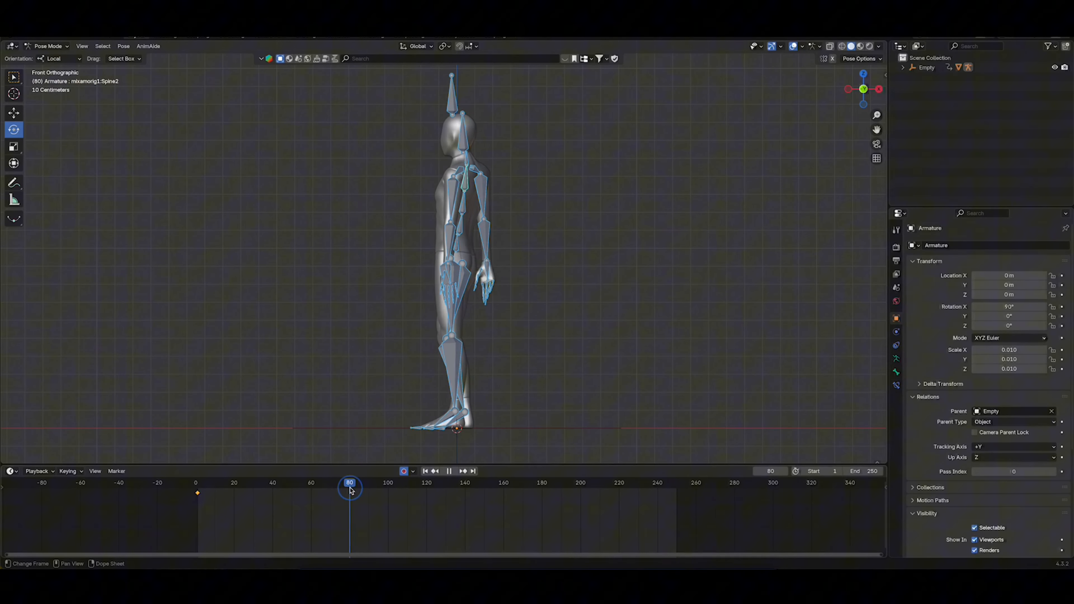
click(525, 190)
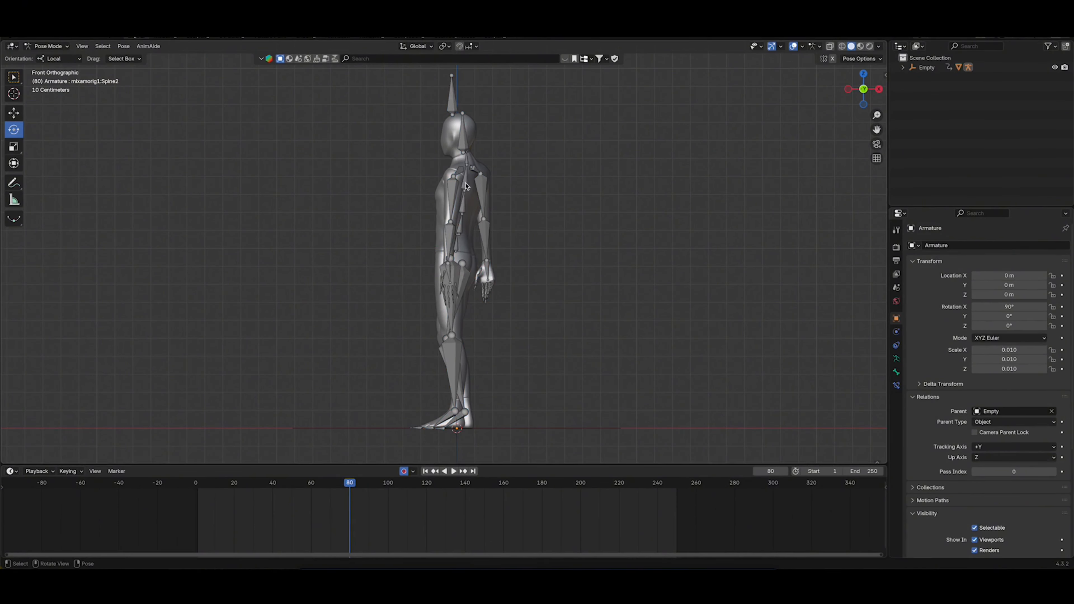
click(467, 186)
drag(468, 189, 464, 214)
click(462, 210)
Rotate the left upper arm slightly away from the body and bend the left forearm back in at frame 80
click(472, 199)
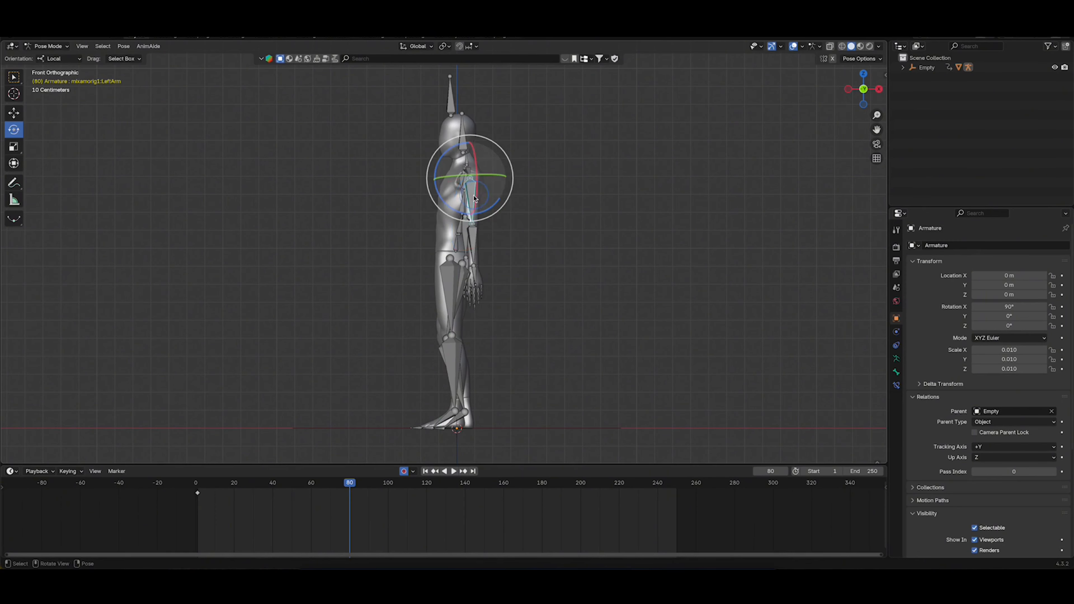
key(r)
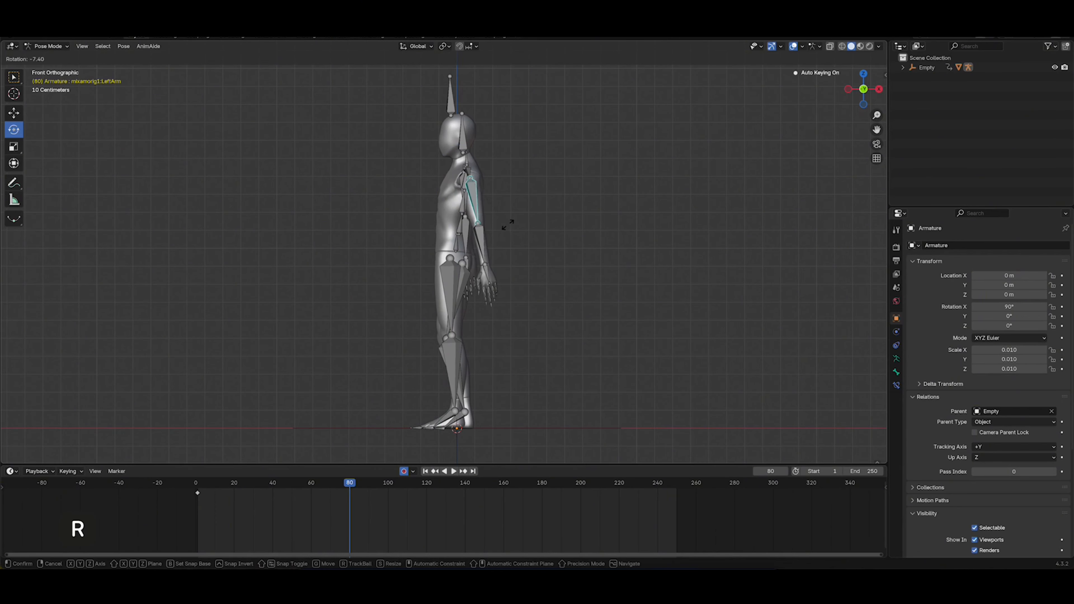
click(505, 225)
click(476, 241)
key(r)
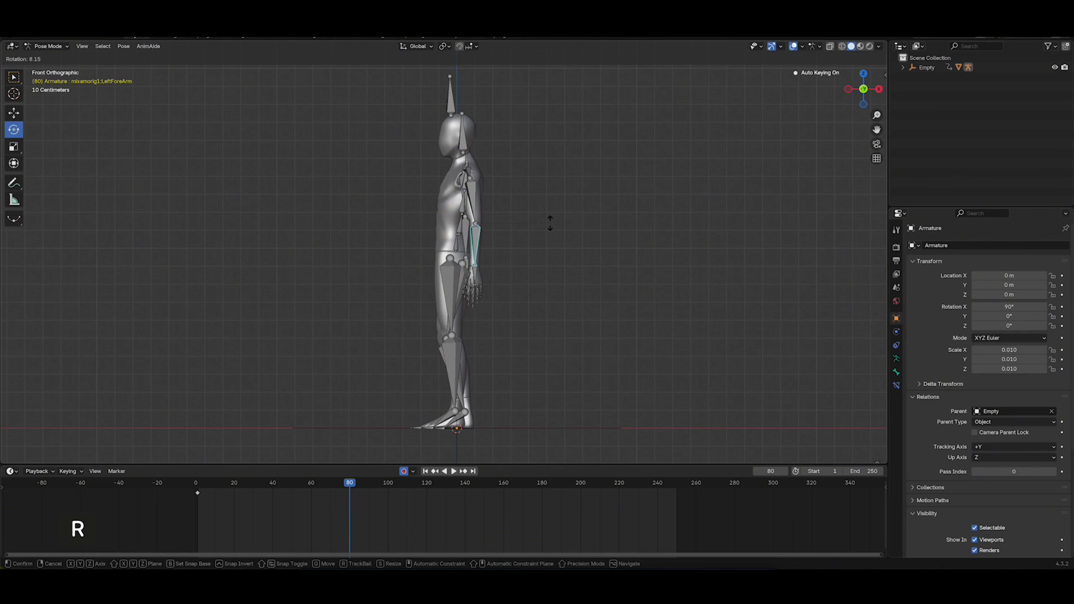
click(548, 225)
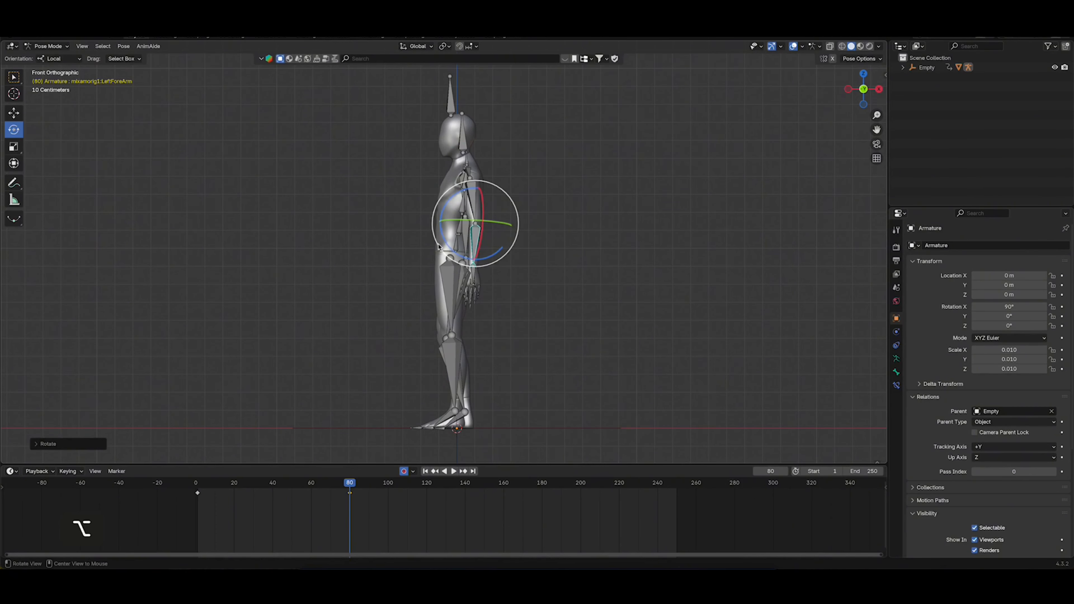
Rotate the right upper arm away from the body and adjust the right forearm at frame 80
mouse_move(548, 225)
alt+mouse_down()
mouse_move(597, 250)
mouse_move(657, 246)
mouse_move(556, 230)
alt+mouse_up()
click(417, 183)
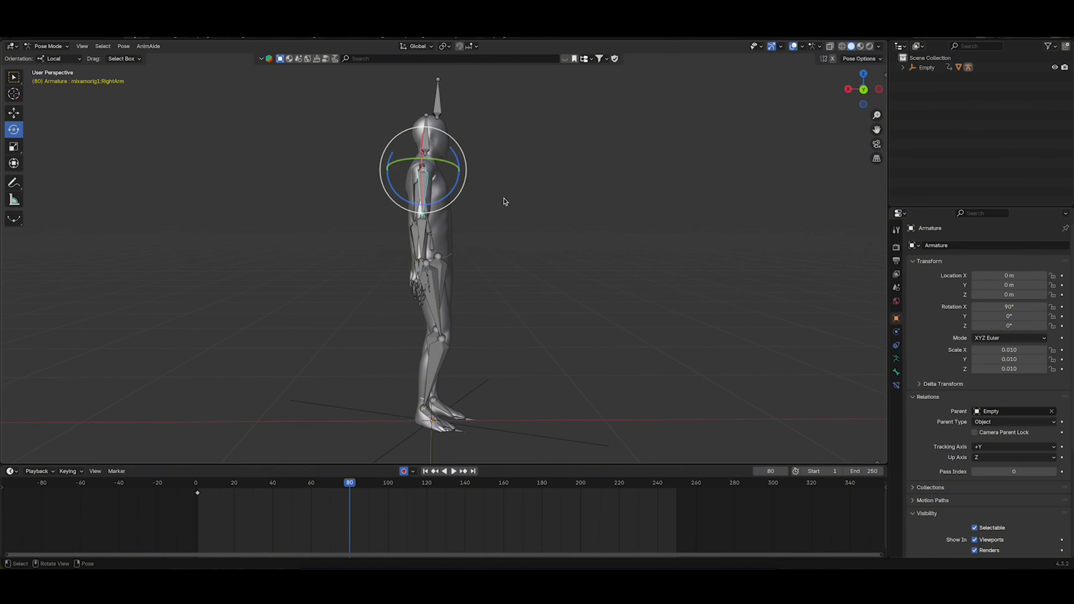
key(r)
click(496, 214)
click(416, 234)
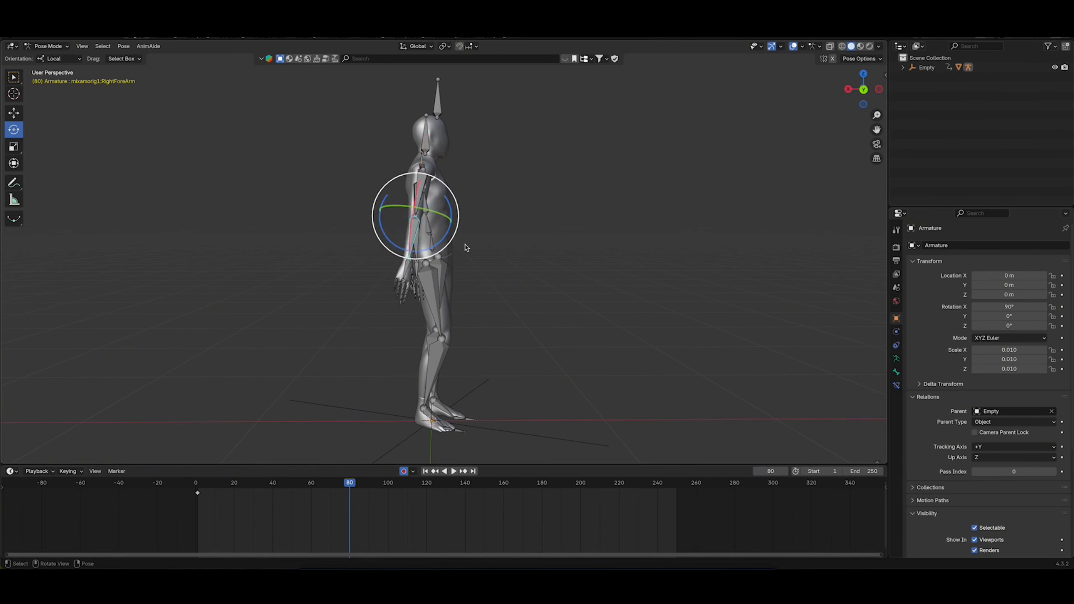
key(r)
click(488, 235)
From the front view, rotate the neck and head bones about their local Y axes to turn the head at frame 80
alt+drag(487, 235, 305, 218)
alt+drag(443, 232, 402, 230)
click(875, 90)
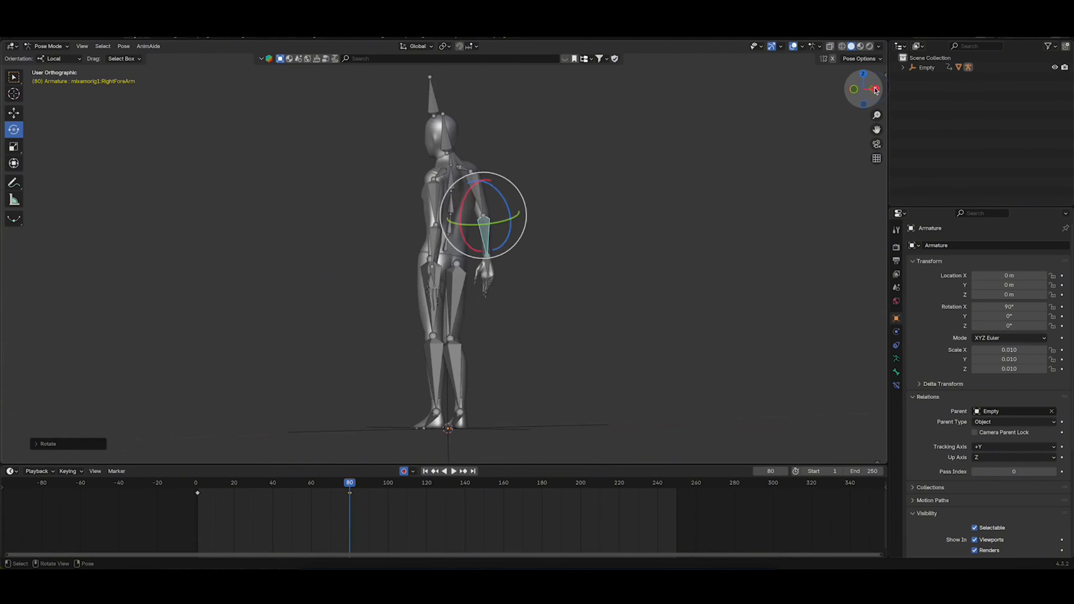
click(848, 89)
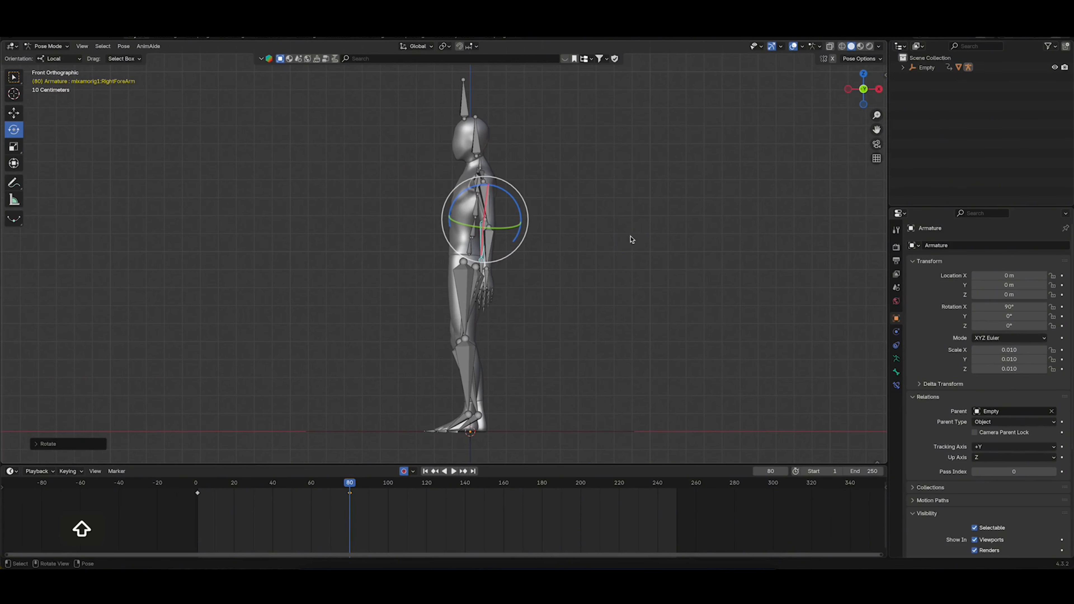
click(480, 164)
drag(497, 169, 498, 174)
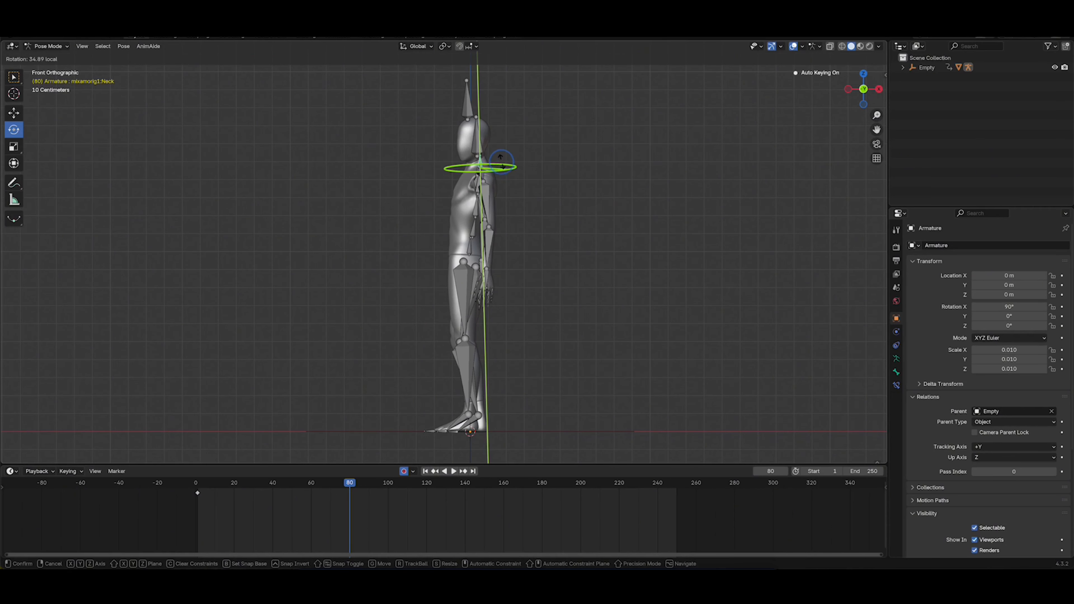
click(479, 145)
drag(501, 162, 481, 159)
At frame 160, twist the spine bones and turn the head toward the opposite side
drag(349, 484, 465, 504)
click(403, 472)
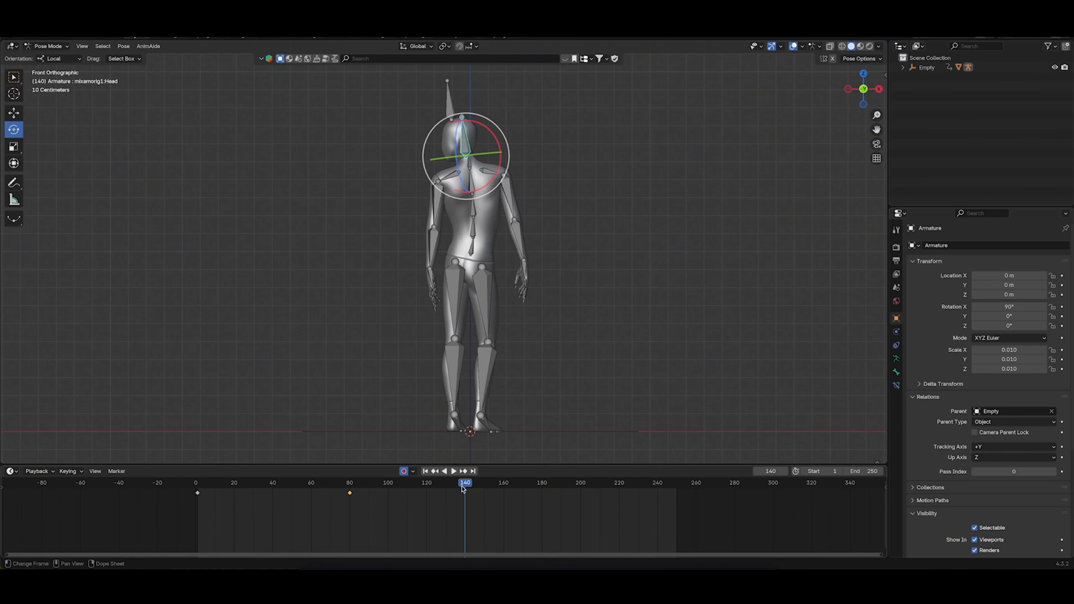
drag(468, 488, 505, 492)
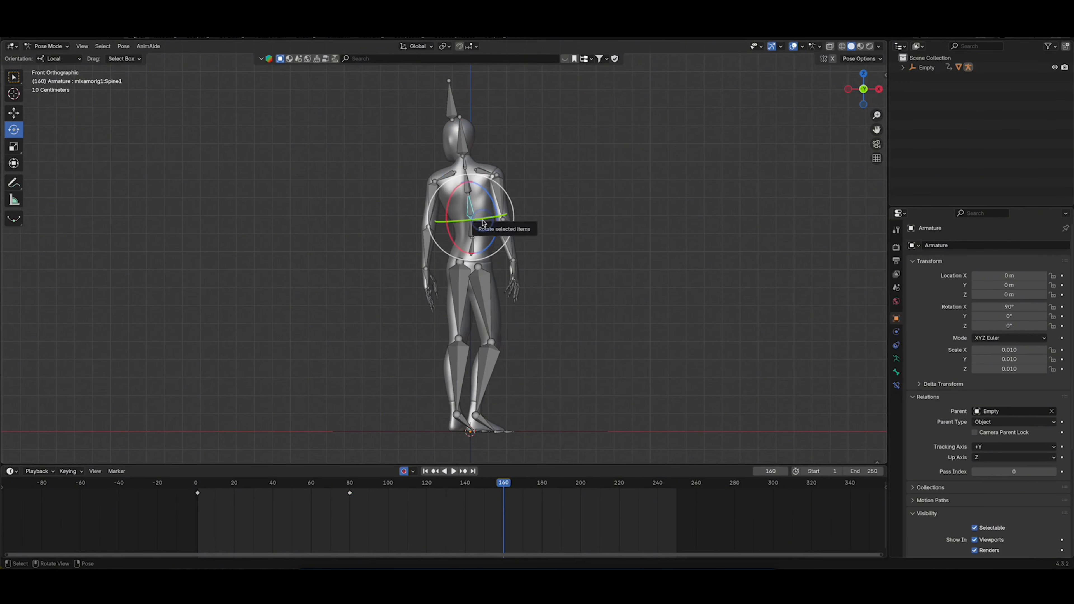
drag(483, 221, 472, 204)
click(468, 186)
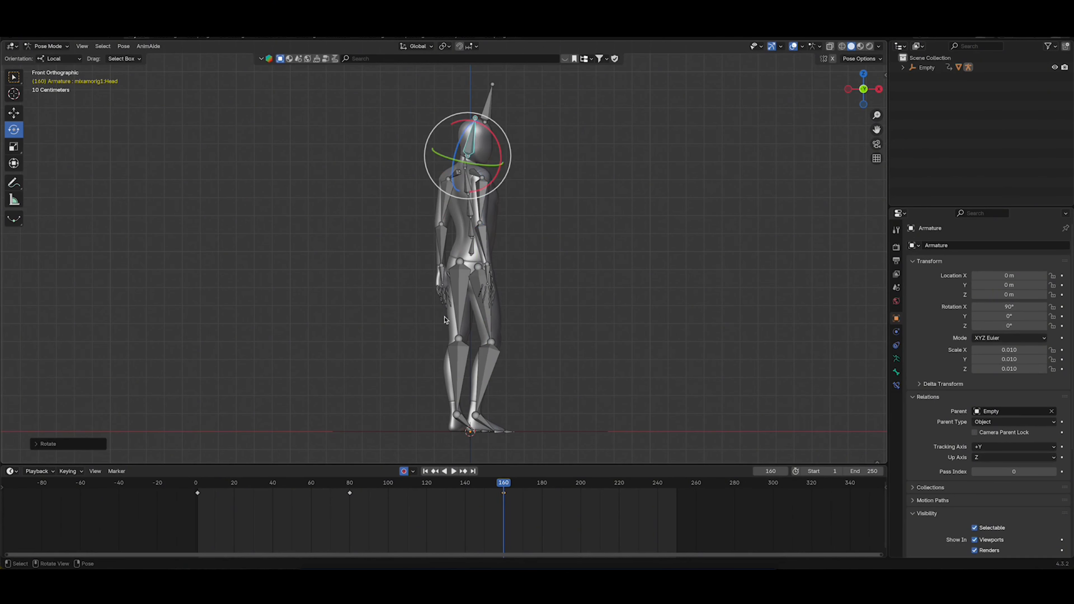
mouse_move(504, 485)
mouse_down()
mouse_move(355, 484)
mouse_move(504, 493)
mouse_up()
Insert a keyframe for the right shoulder bone at frame 100
click(476, 174)
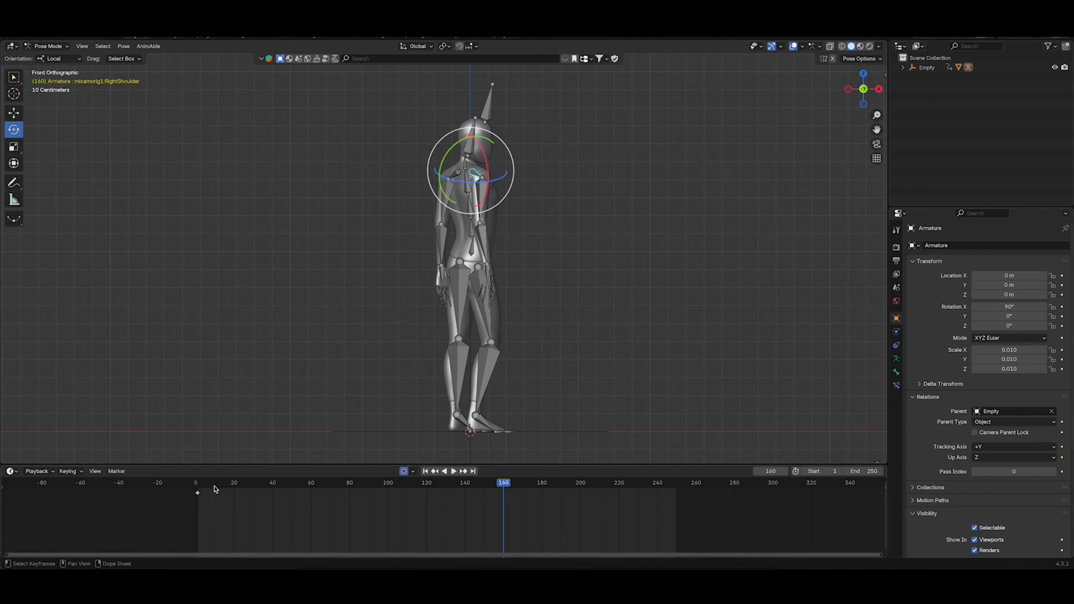
drag(208, 486, 388, 503)
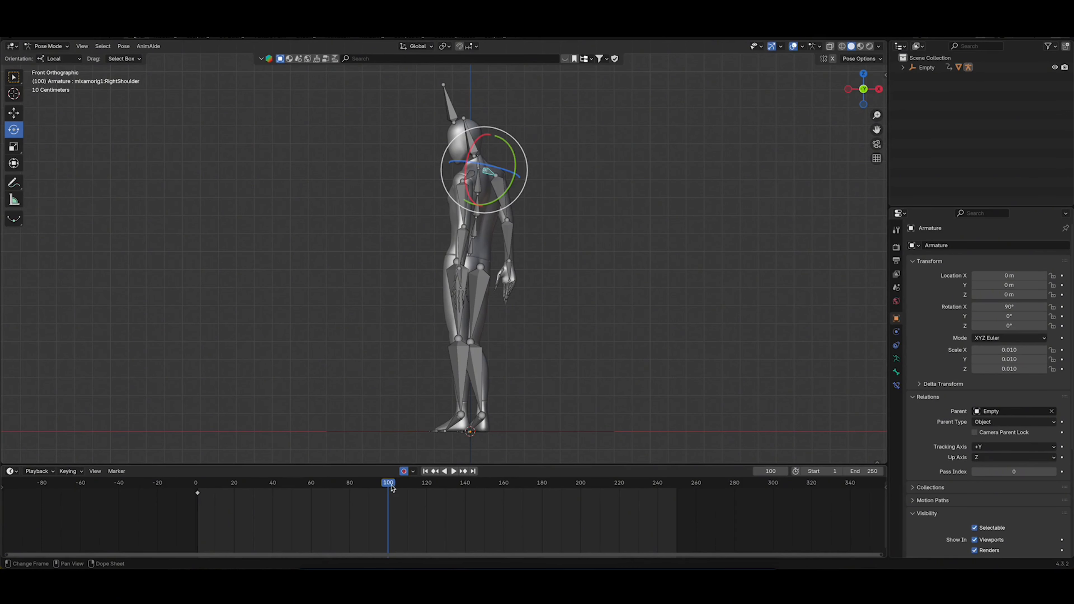
key(i)
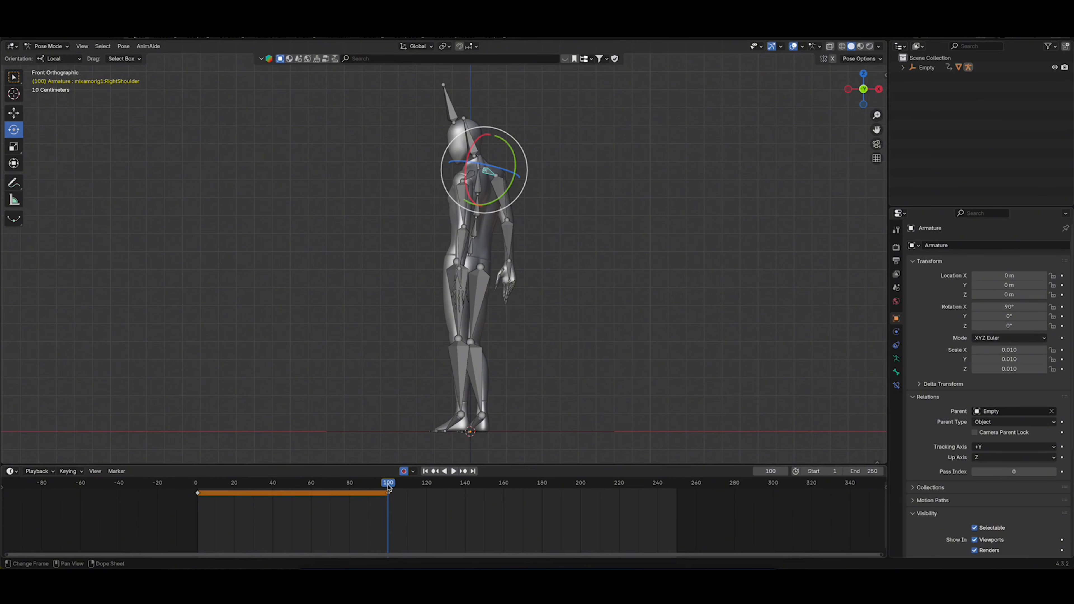
At frame 160, rotate the right shoulder bone and swing the right upper arm out from the body
key(space)
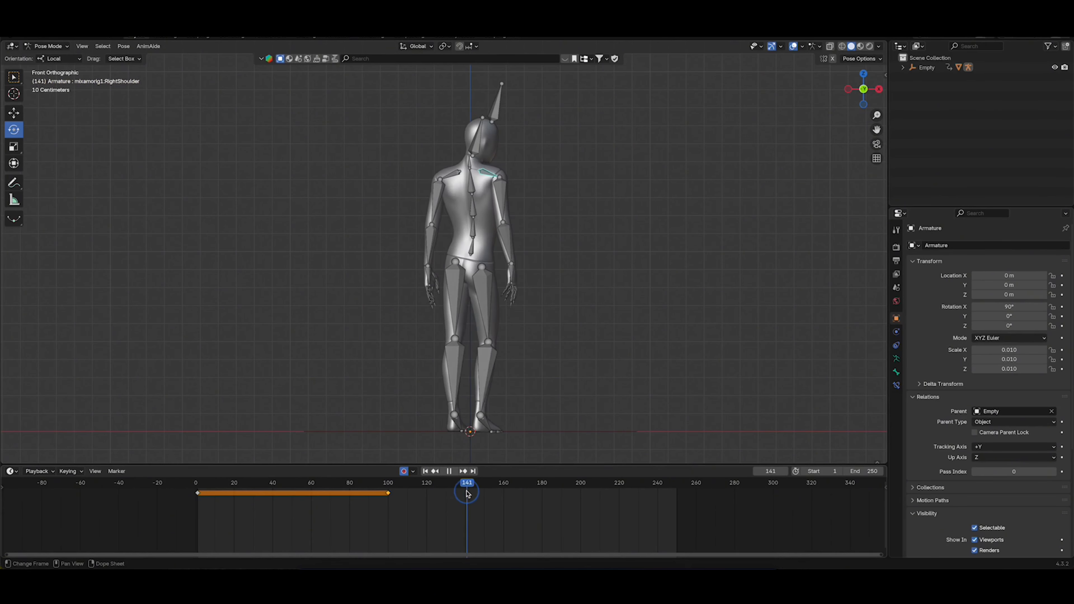
drag(467, 493, 505, 502)
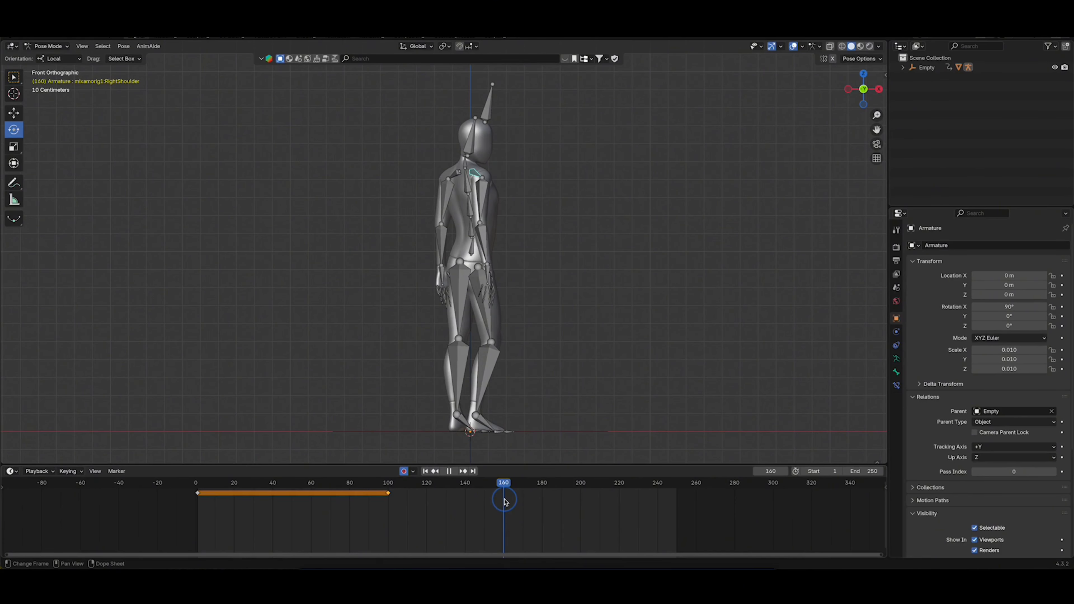
drag(487, 170, 486, 176)
alt+drag(477, 179, 512, 218)
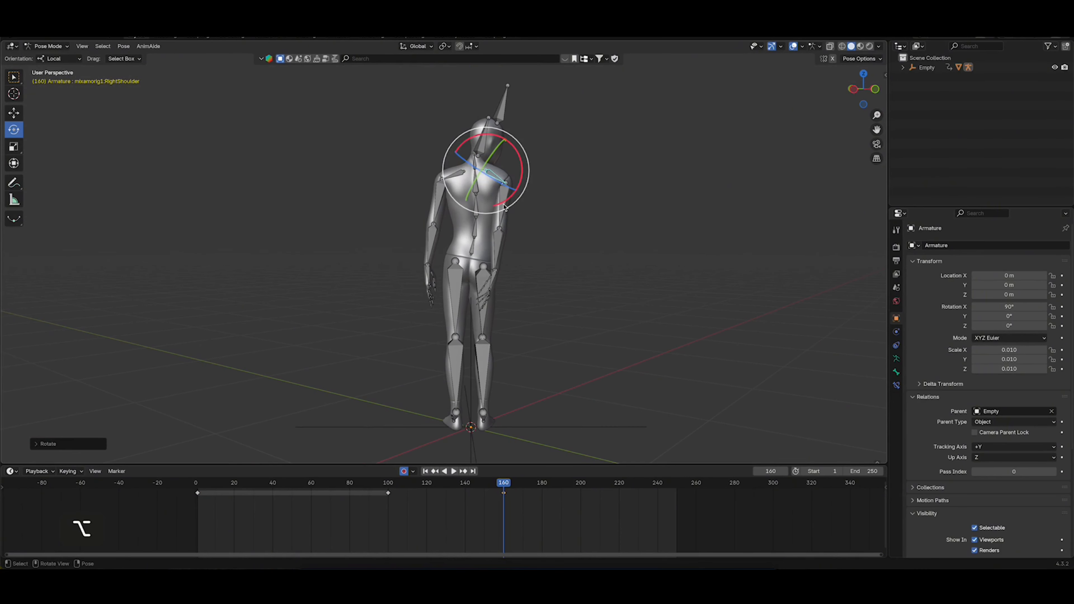
click(504, 207)
key(r)
click(561, 277)
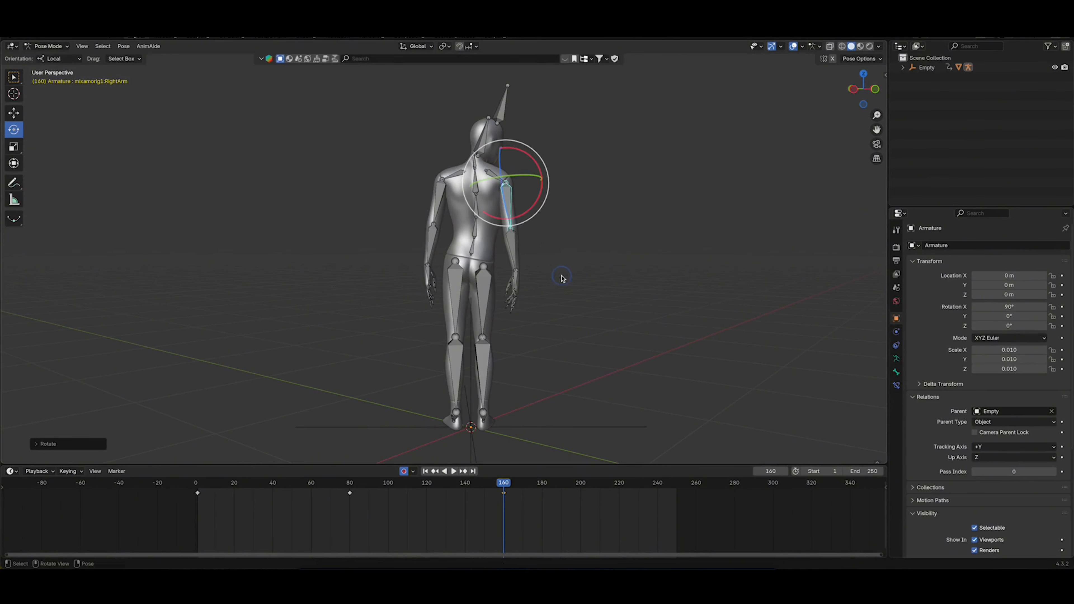
Select all bones and copy their frame 1 keyframes to frame 250
alt+drag(498, 185, 537, 191)
alt+drag(418, 196, 390, 197)
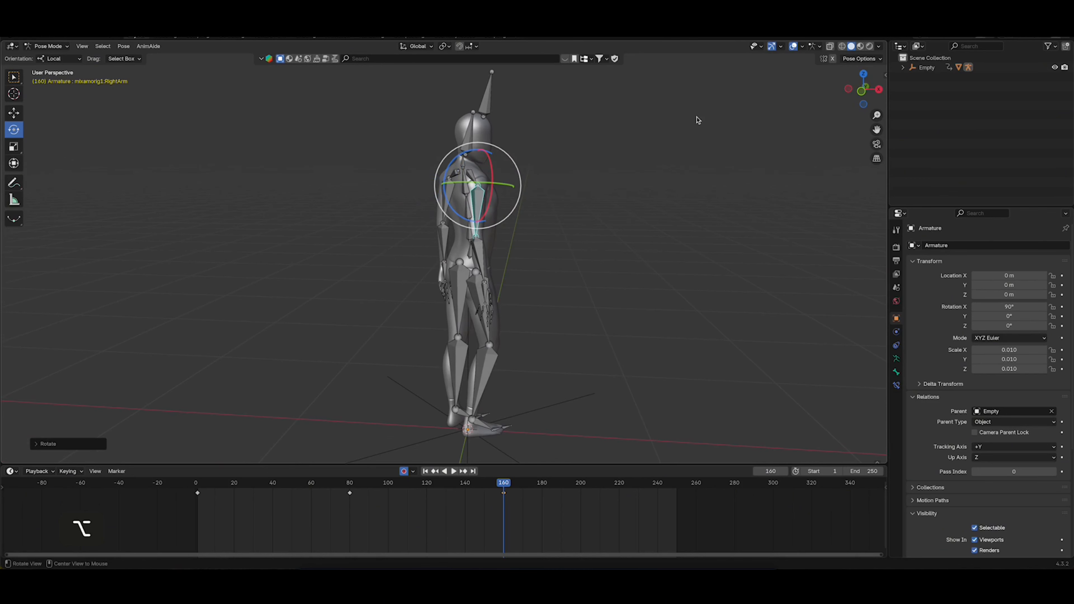
click(863, 91)
drag(532, 485, 673, 494)
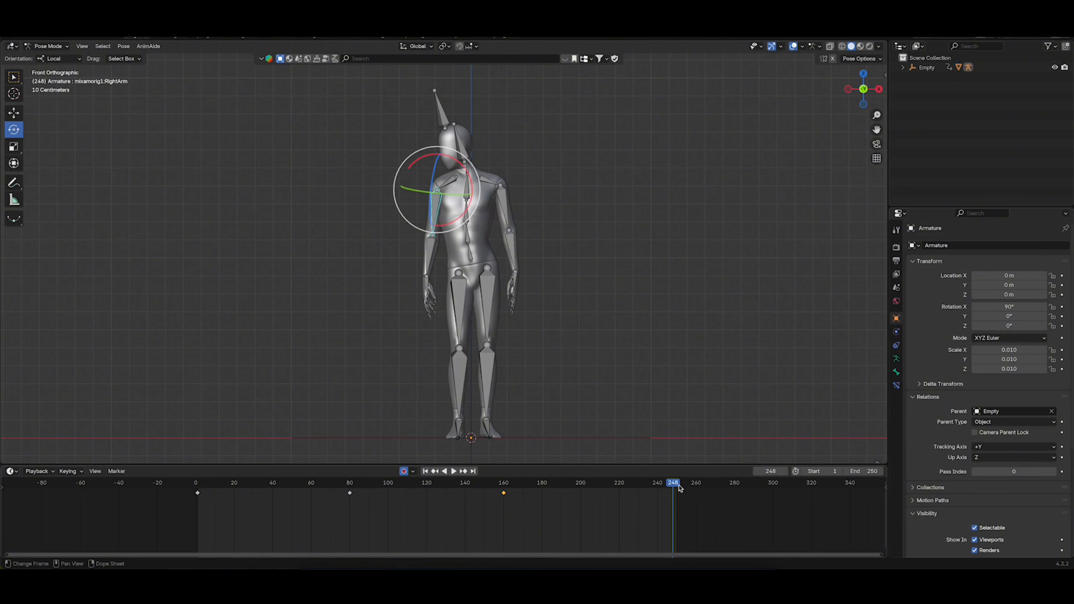
drag(675, 486, 677, 487)
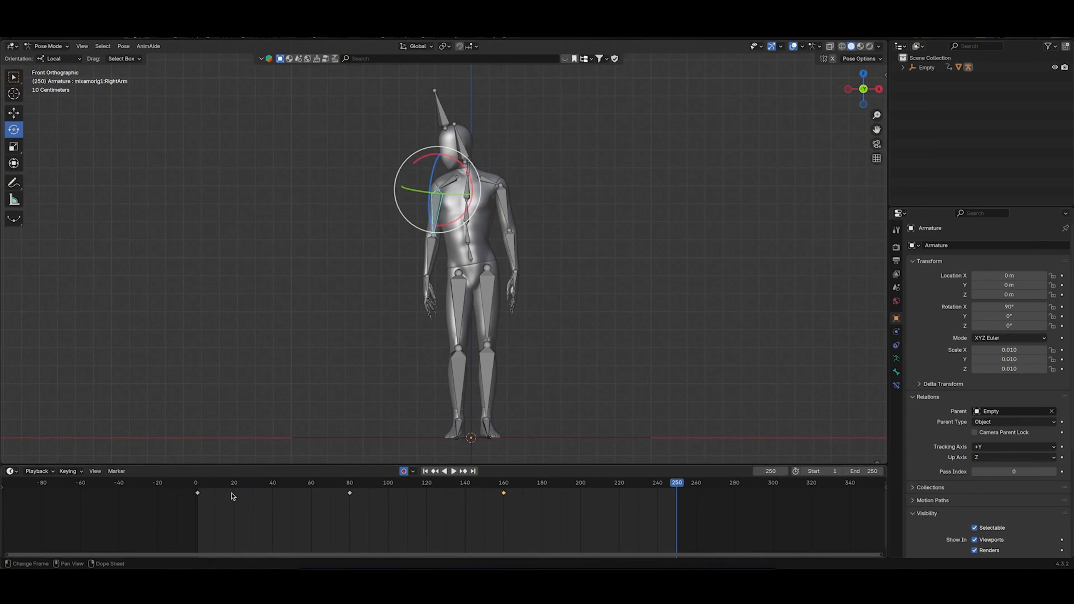
key(a)
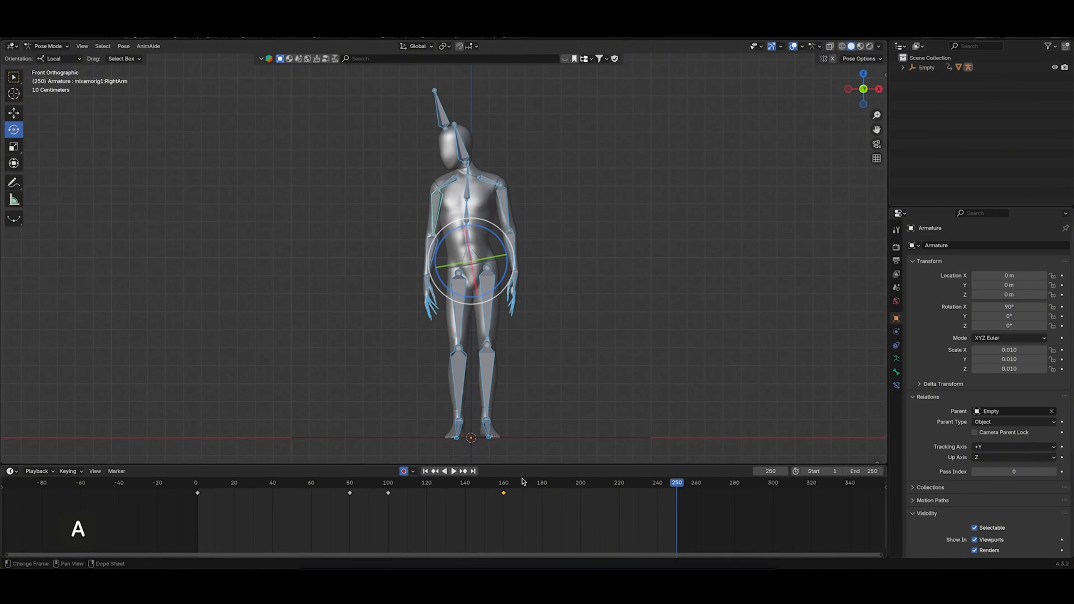
drag(528, 485, 190, 493)
click(197, 482)
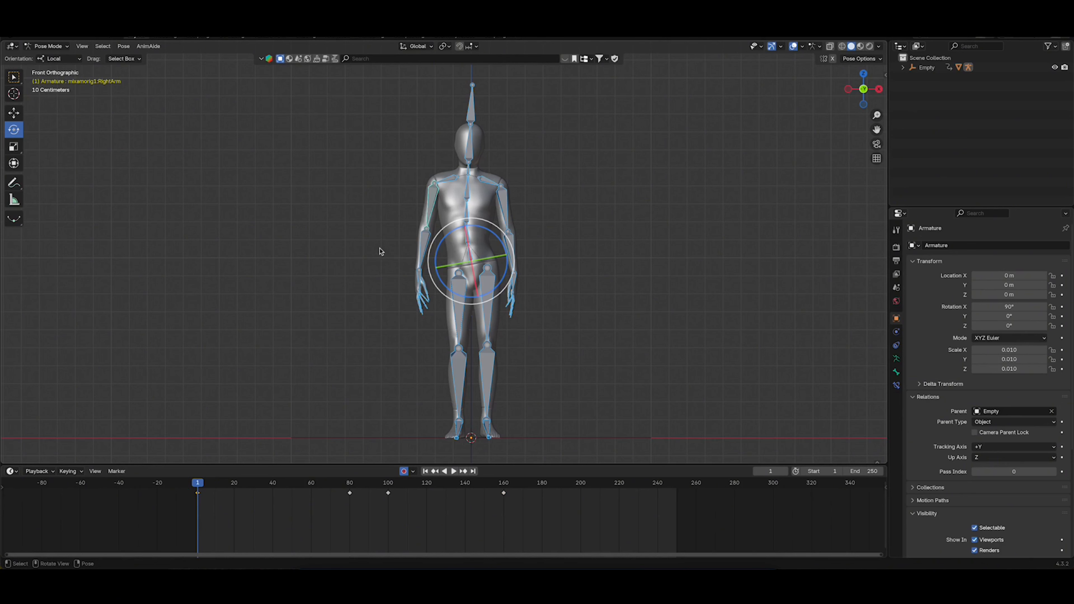
drag(219, 531, 181, 490)
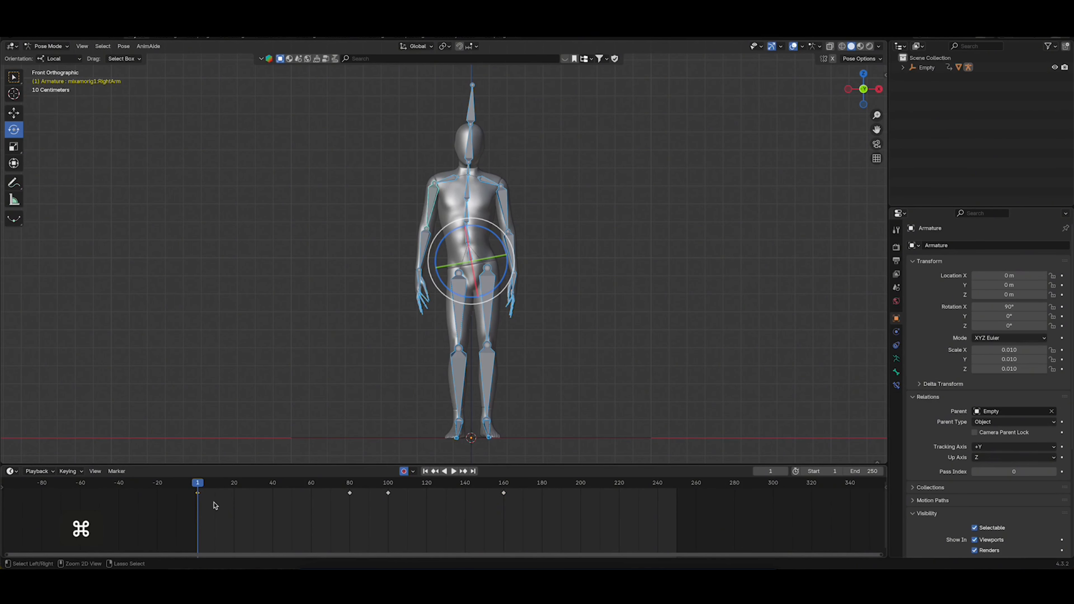
key(super+c)
click(676, 484)
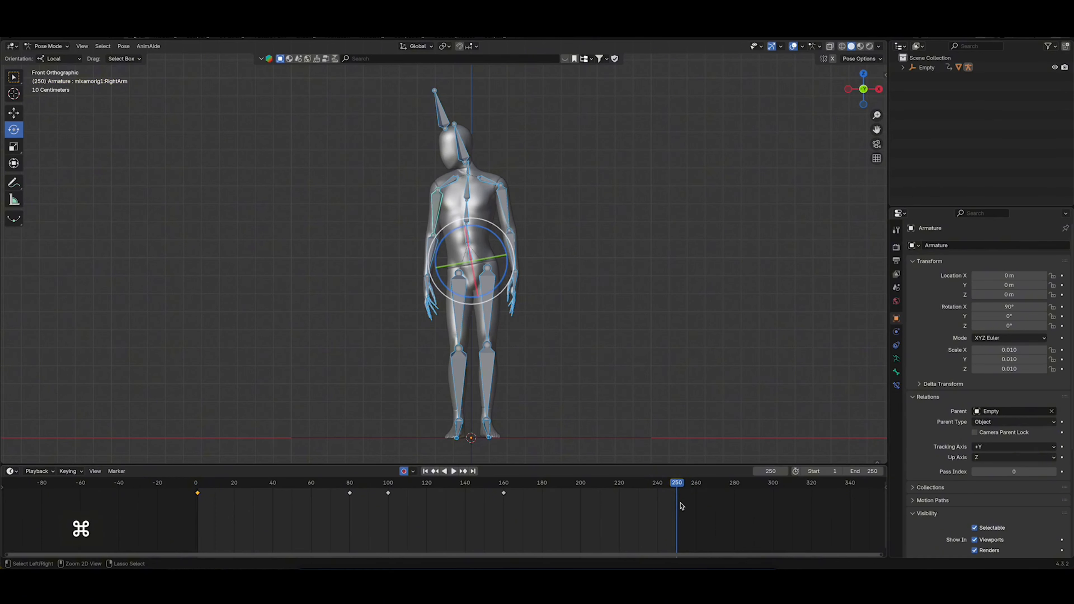
key(super+v)
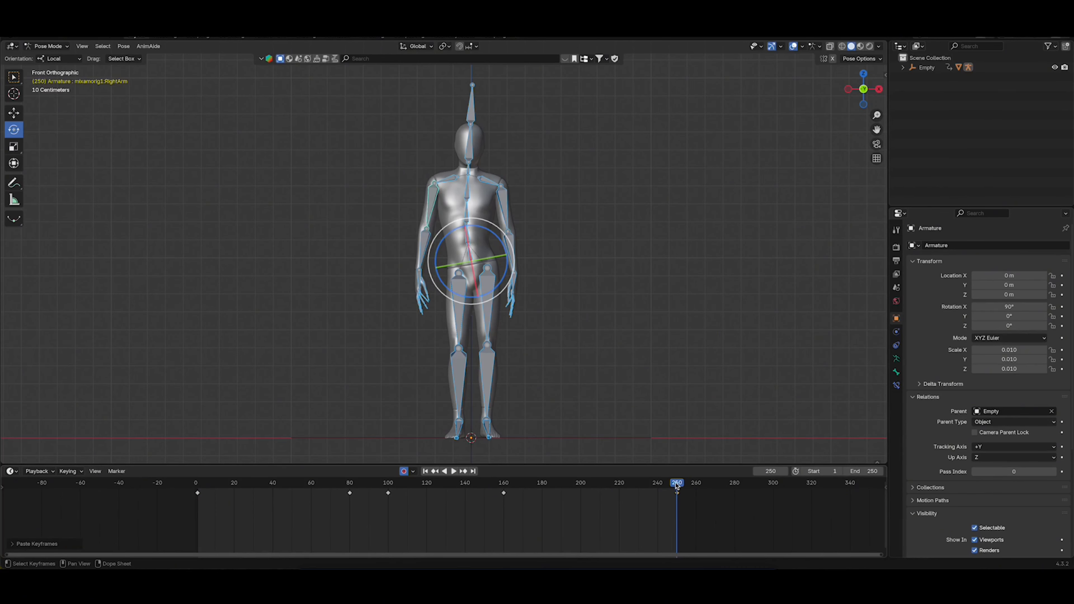
Review the animation with the viewport overlays temporarily hidden and return to frame 1
drag(677, 484, 658, 500)
click(793, 46)
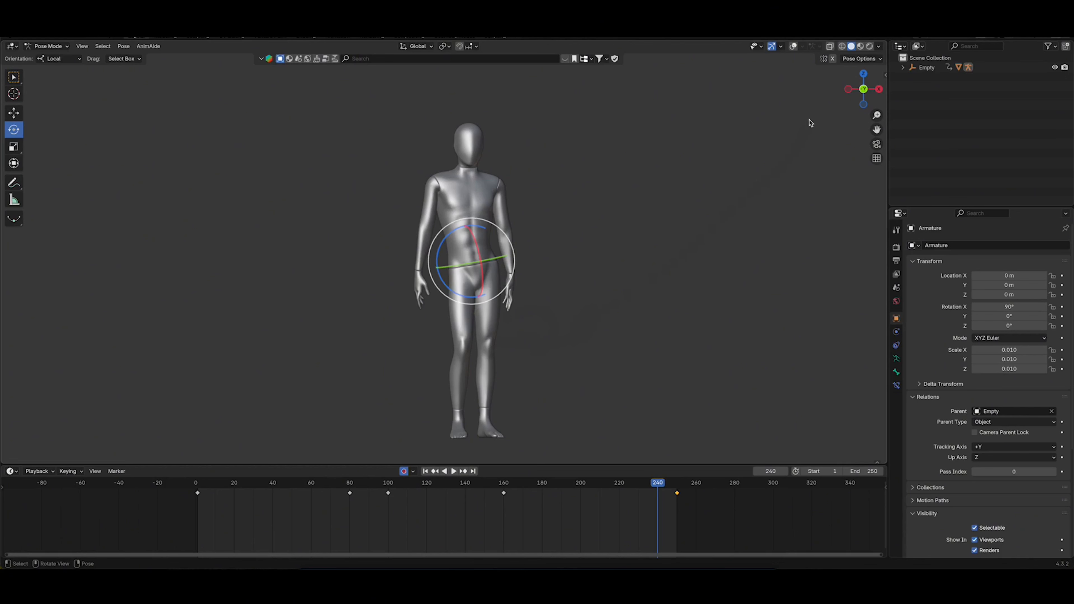
click(794, 46)
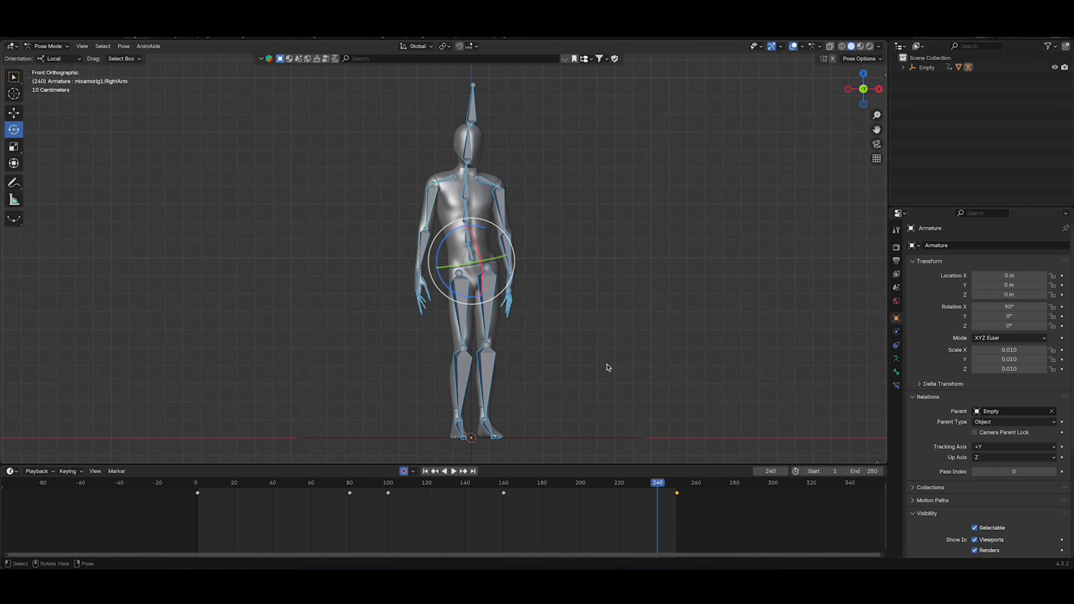
drag(420, 492, 200, 493)
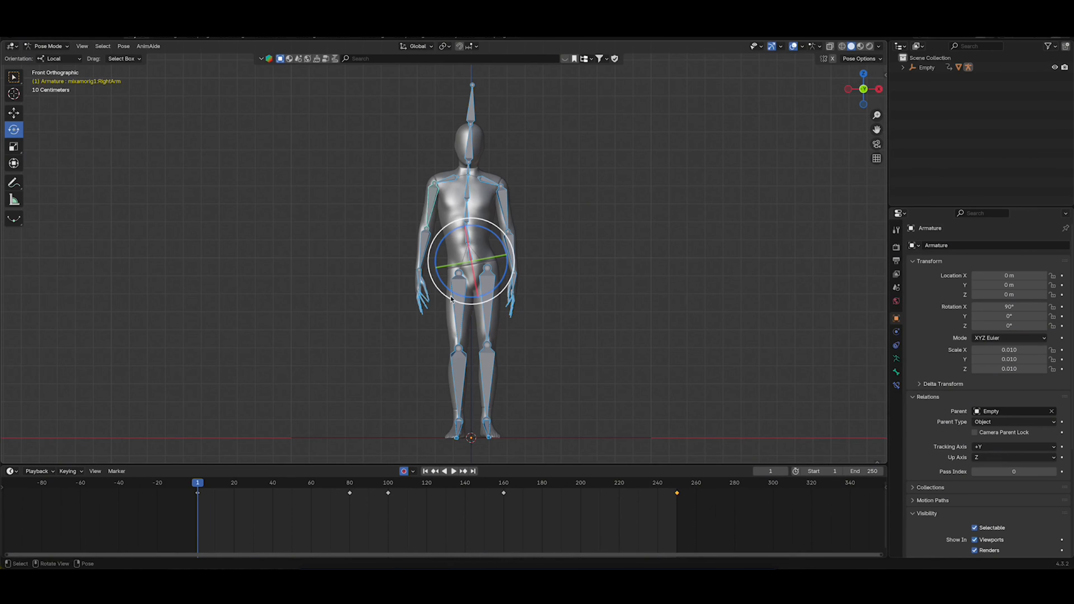
Switch the armature from Pose Mode to Object Mode and save the file
key(Tab)
click(479, 275)
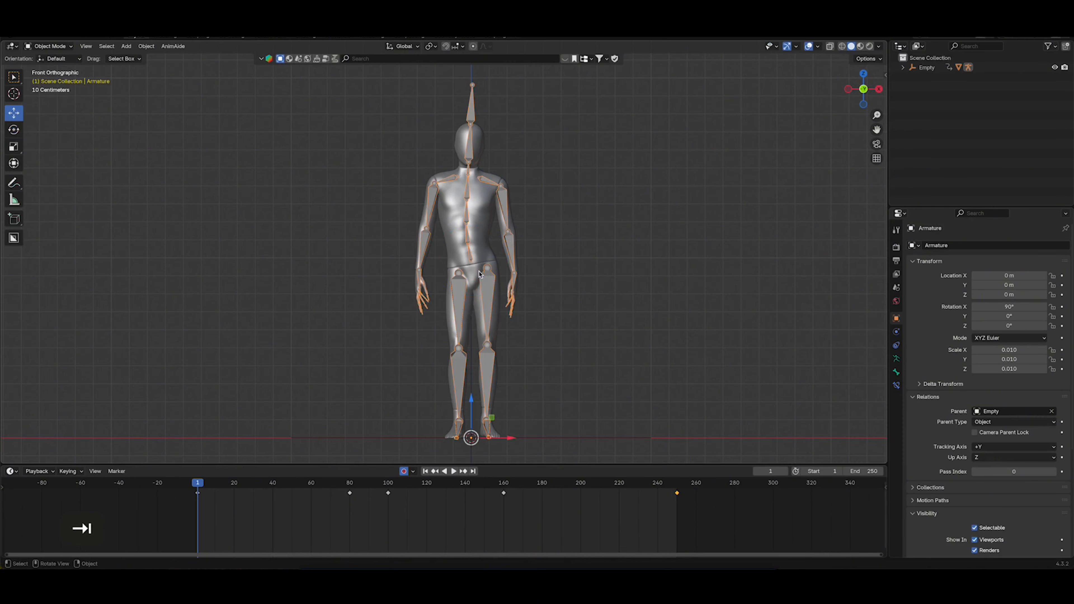
key(super+s)
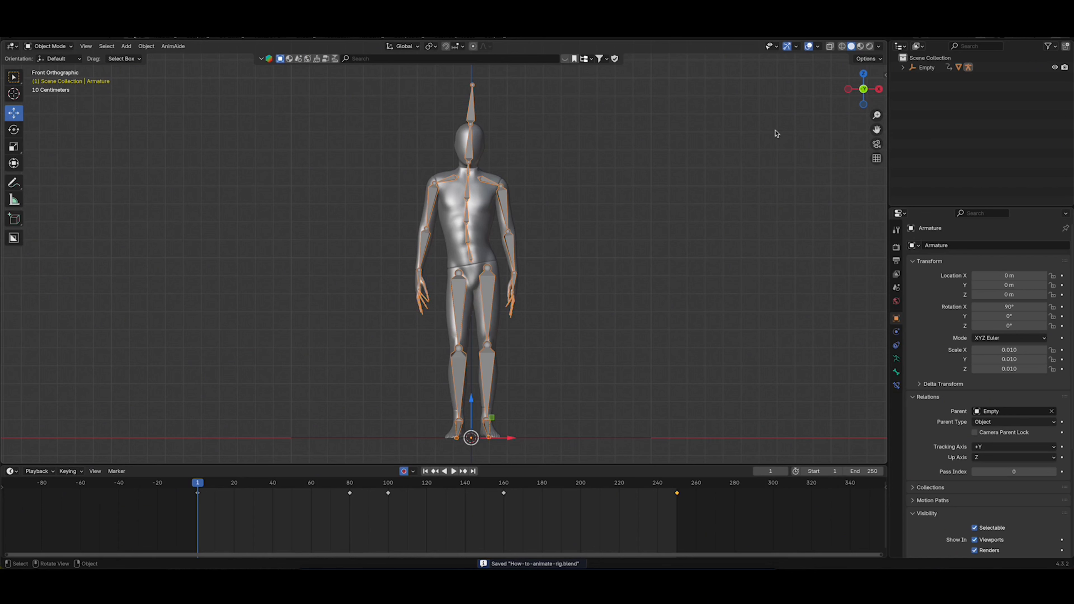
Select the armature with its whole hierarchy and duplicate it in place
click(903, 68)
right_click(938, 86)
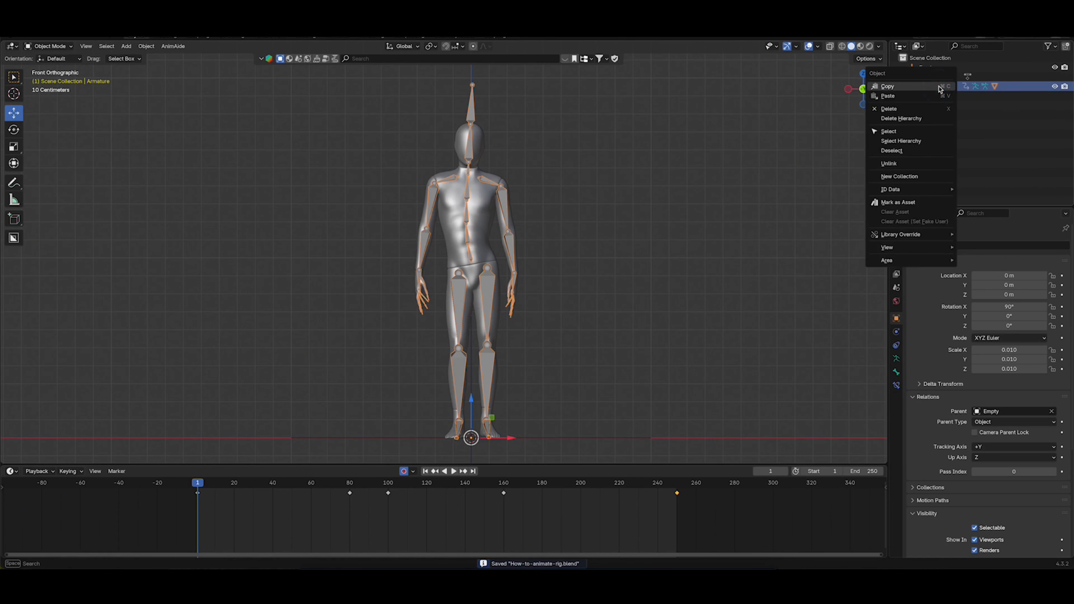
click(915, 141)
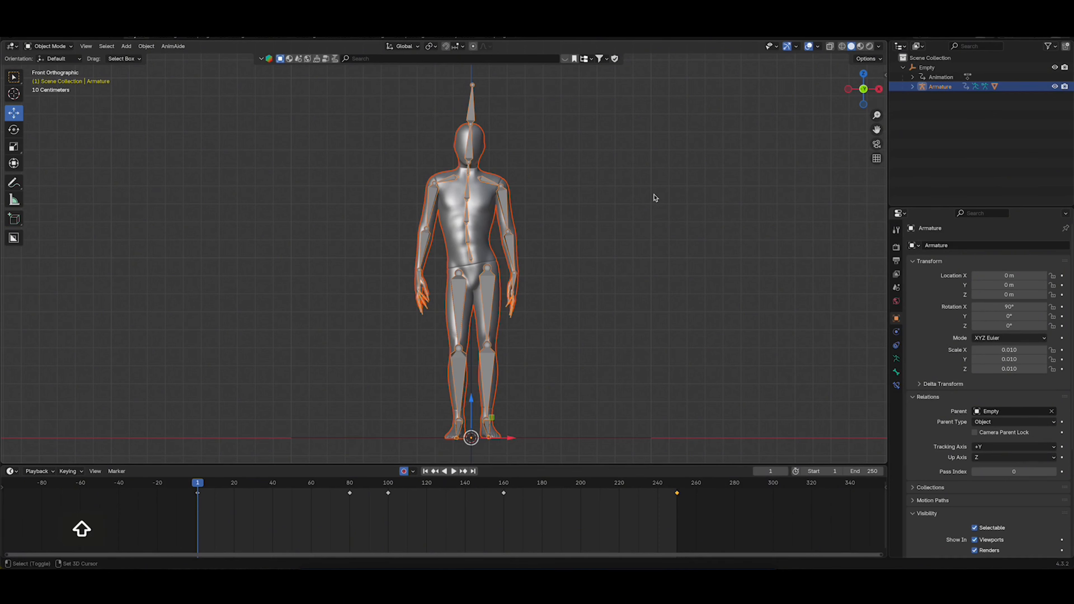
key(shift+d)
key(Return)
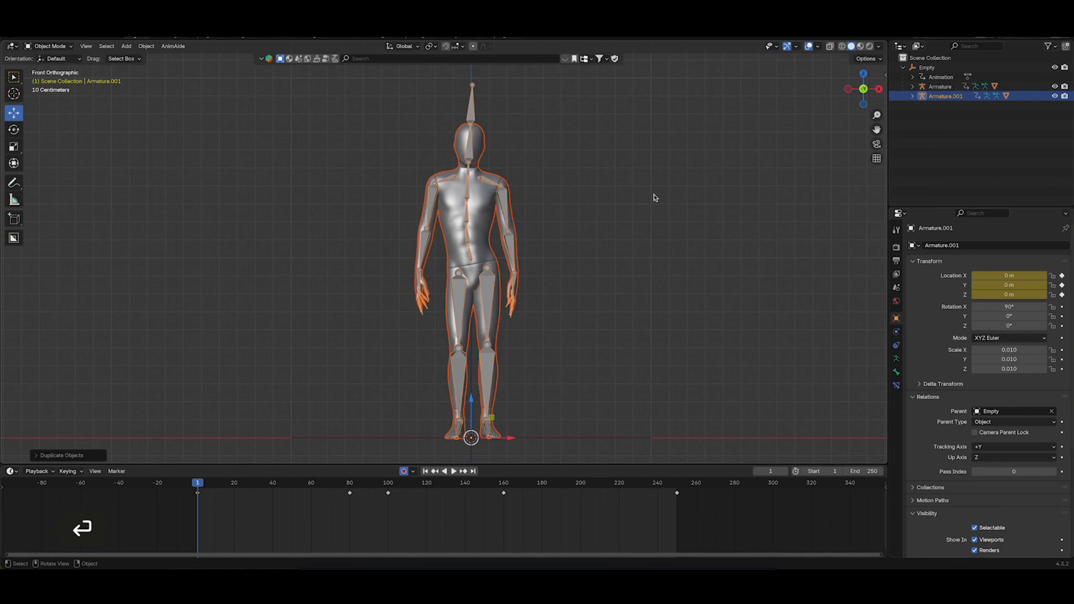
Clear the duplicate armature's parent, hide the original armature and its parent empty, and select only the duplicate armature
click(1054, 86)
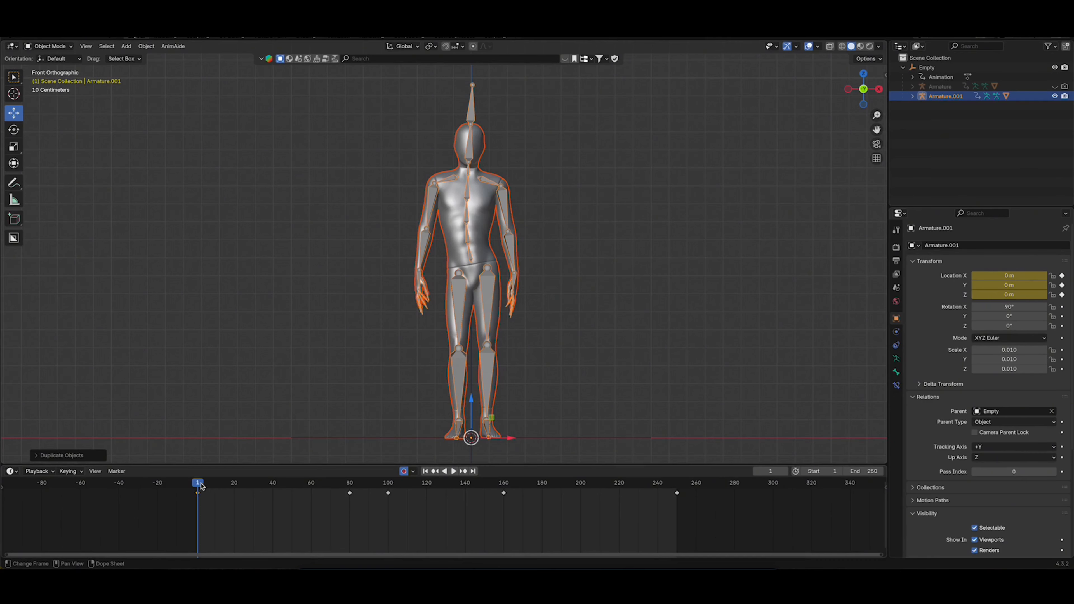
mouse_move(201, 486)
mouse_down()
mouse_move(549, 491)
mouse_move(198, 491)
mouse_up()
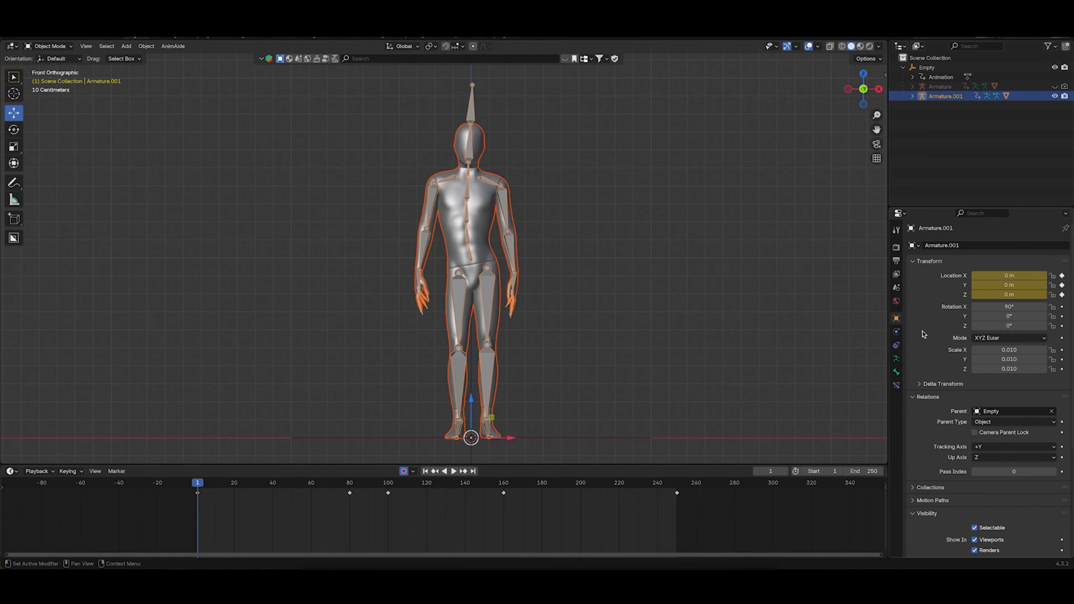
click(1052, 412)
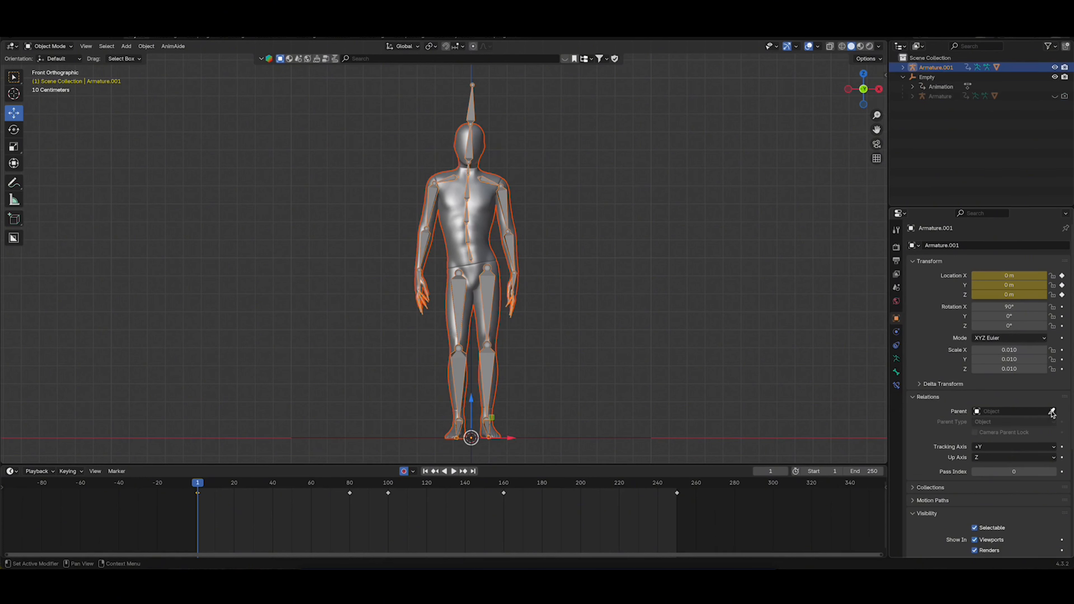
click(904, 77)
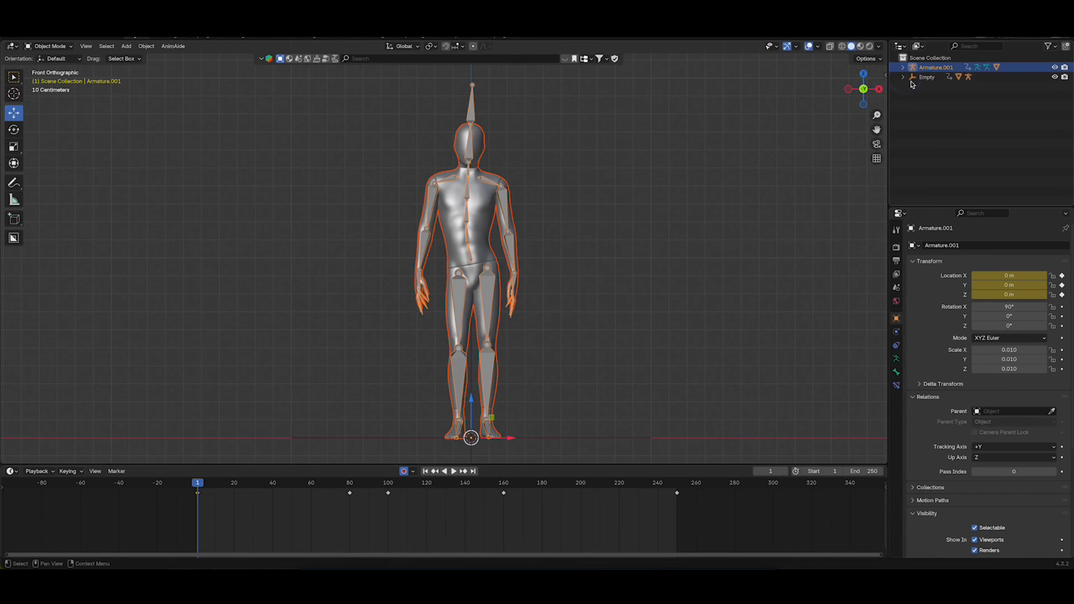
shift+click(1054, 77)
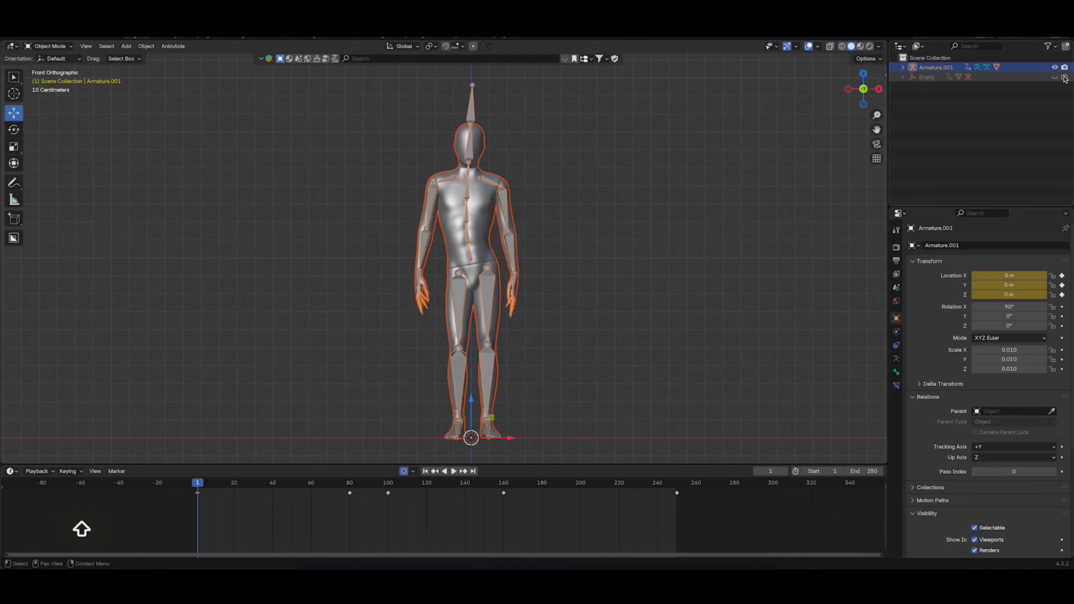
click(935, 69)
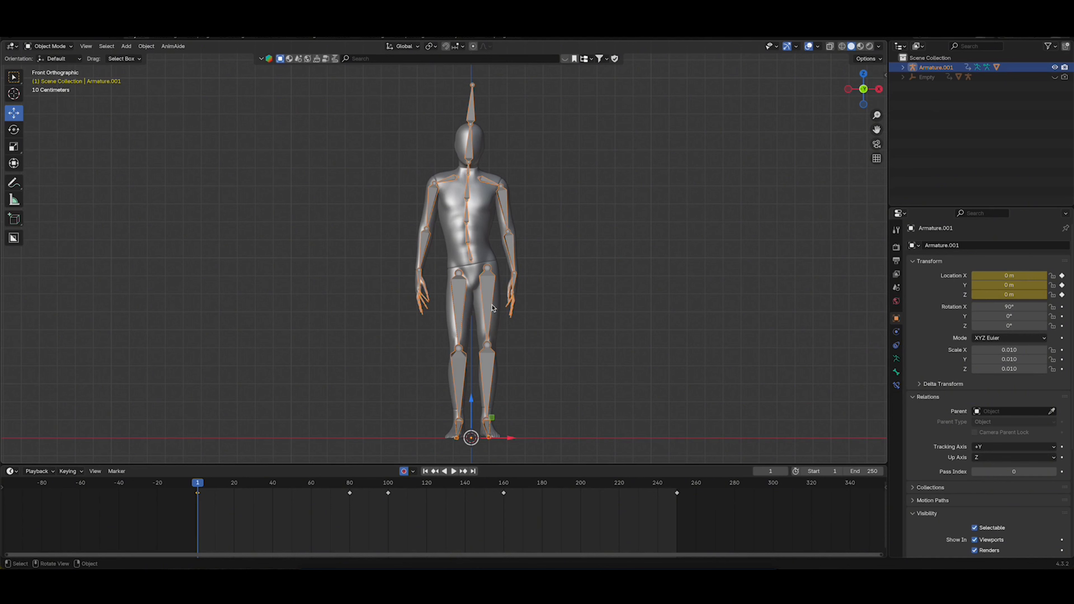
In Pose Mode with all bones of the duplicate armature selected, delete the keyframes at frames 80, 100, 160 and 250
key(ctrl+Tab)
click(560, 311)
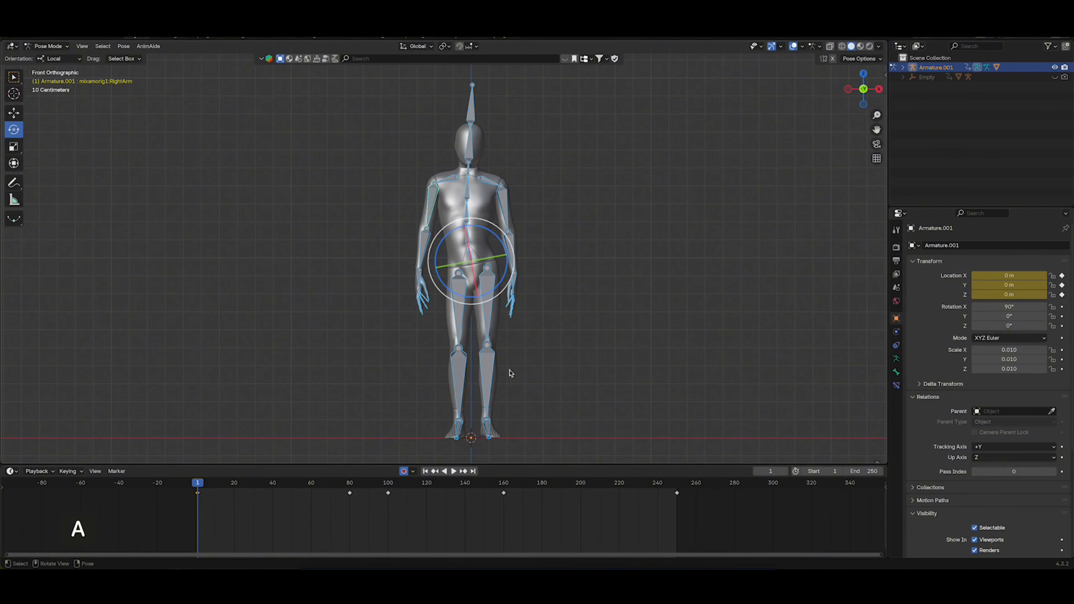
drag(737, 535, 338, 492)
key(x)
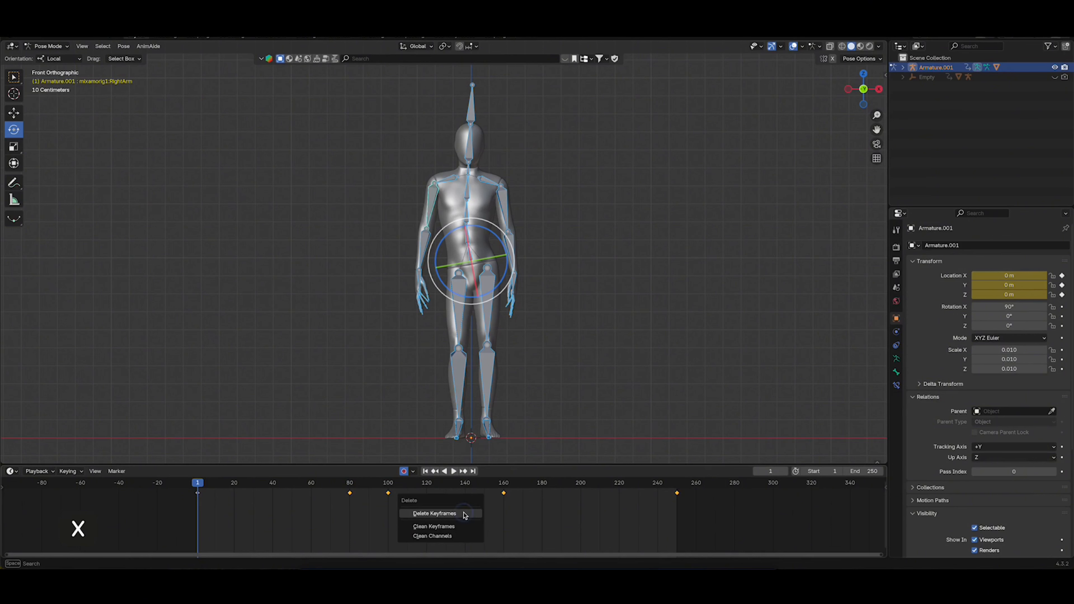
click(463, 514)
drag(223, 485, 203, 500)
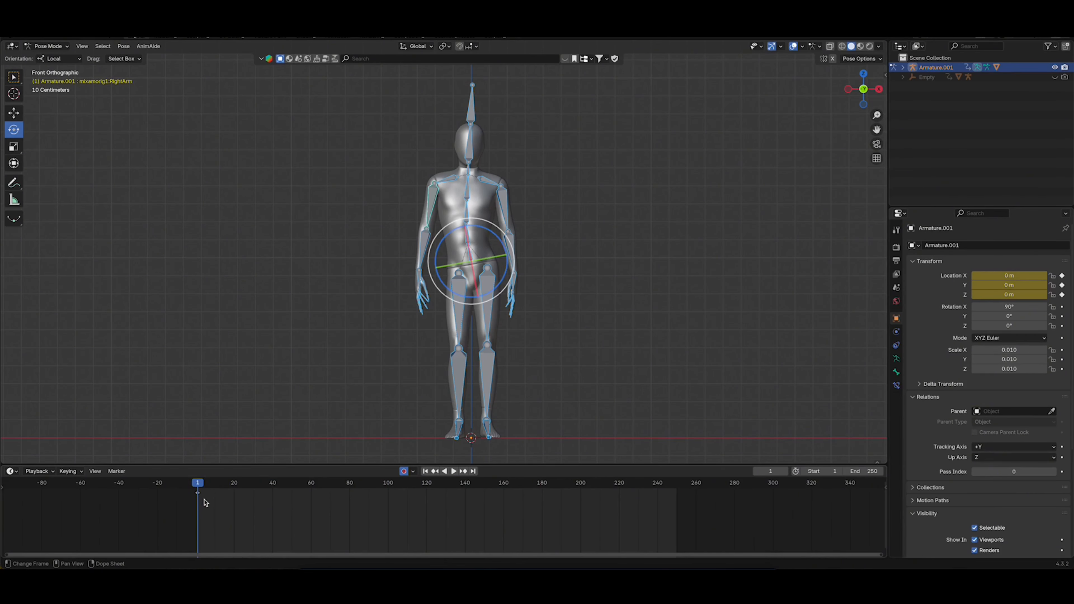
Move the remaining keyframe from frame 1 to frame 20
click(198, 493)
key(g)
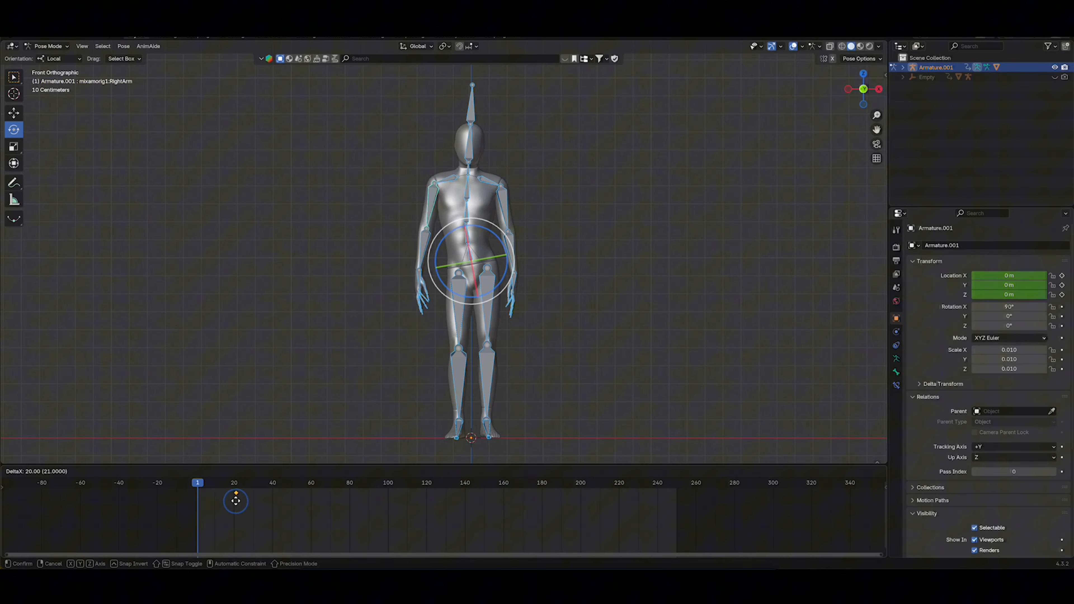
click(233, 501)
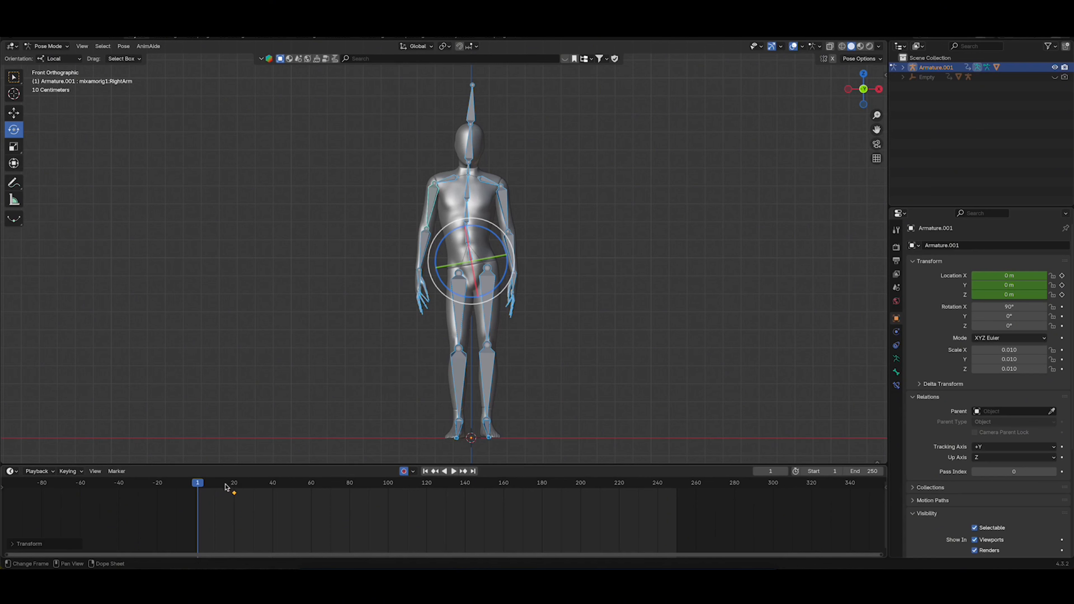
drag(203, 486, 235, 487)
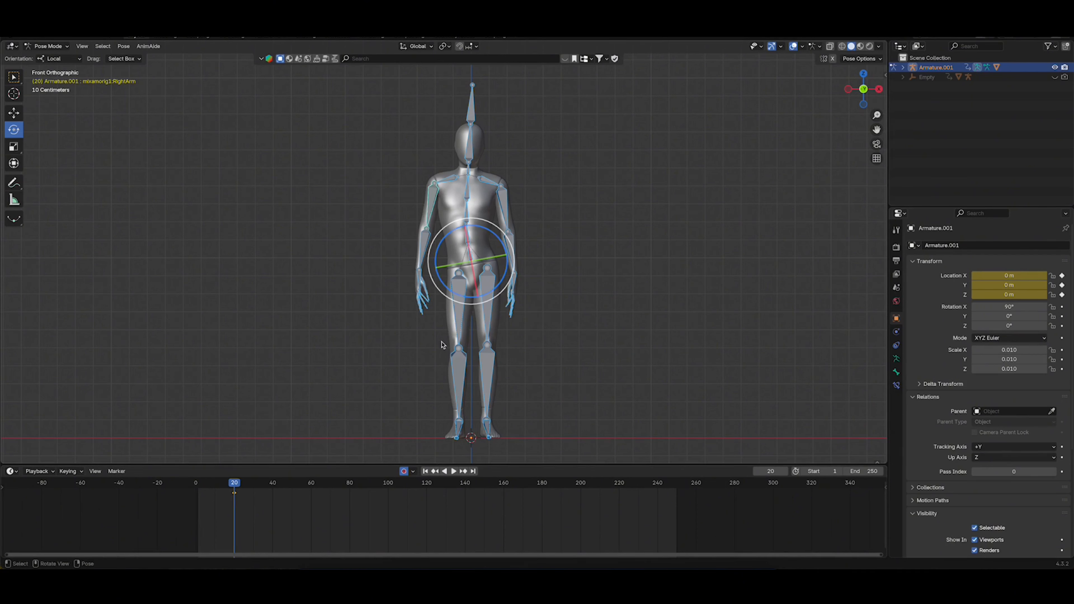
At frame 1, clear all transforms of the selected bones to key the T-pose
drag(219, 485, 198, 489)
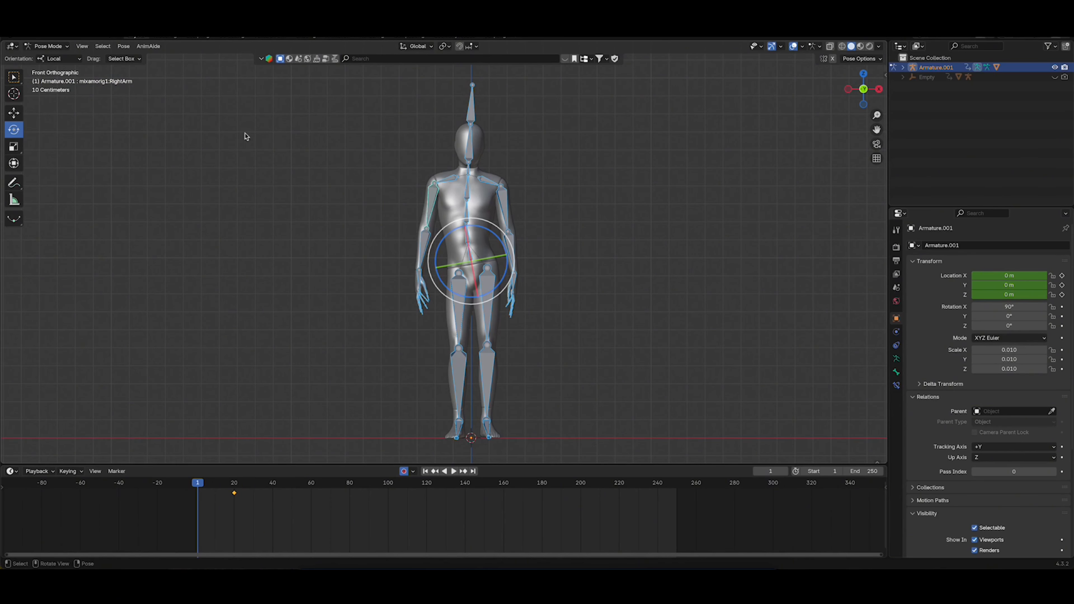
click(123, 47)
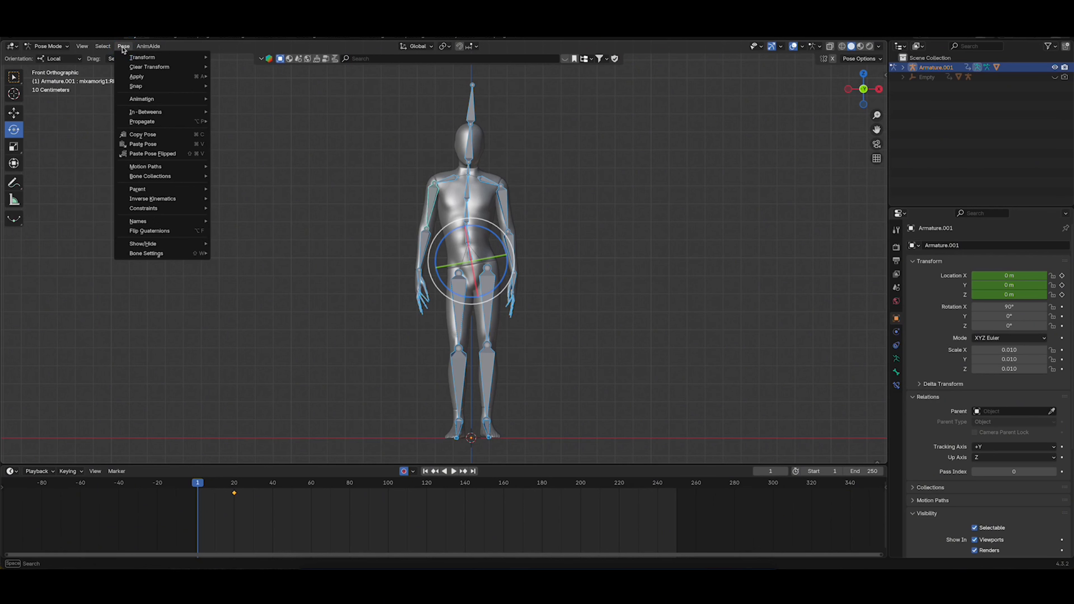
click(123, 46)
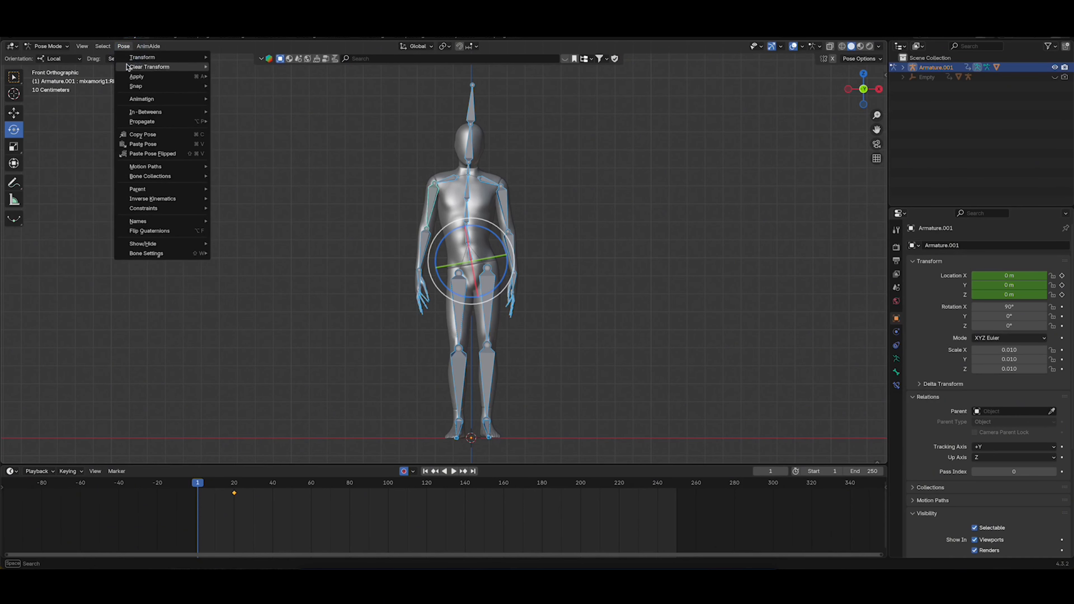
mouse_move(148, 70)
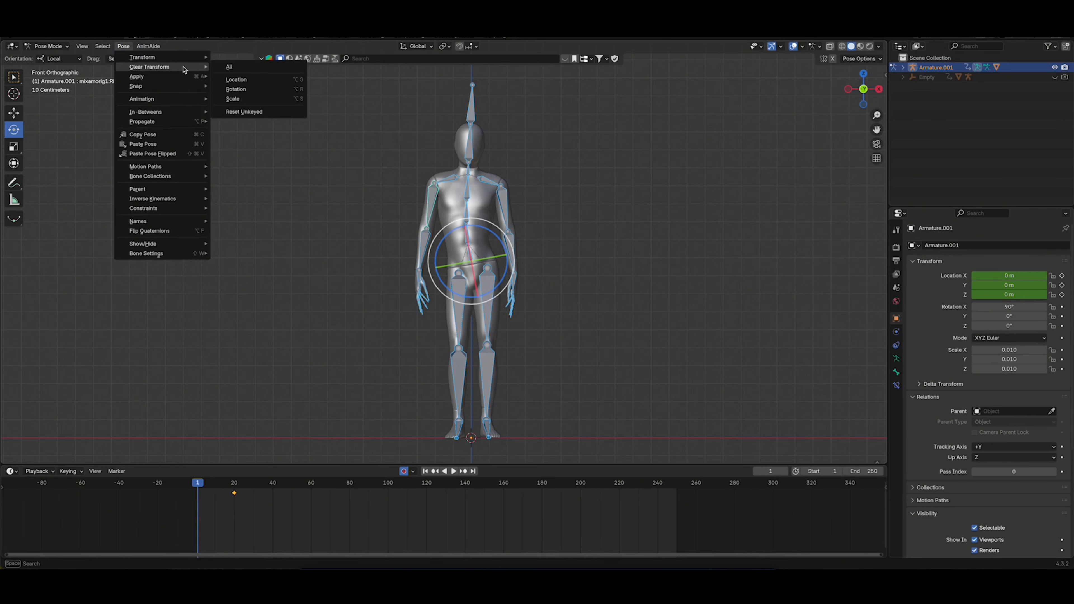
click(230, 67)
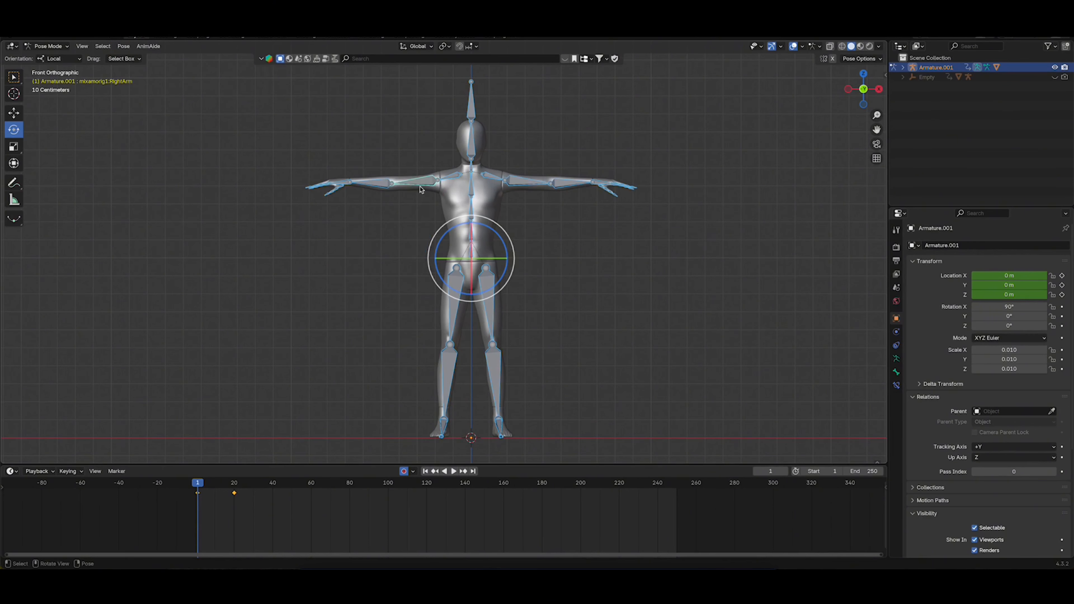
Return the duplicate armature to Object Mode, play the transition from the T-pose, and go back to frame 1
mouse_move(203, 489)
mouse_down()
mouse_move(235, 488)
mouse_move(199, 487)
mouse_move(235, 488)
mouse_move(199, 490)
mouse_move(232, 497)
mouse_move(202, 499)
mouse_move(221, 491)
mouse_up()
click(488, 305)
key(Tab)
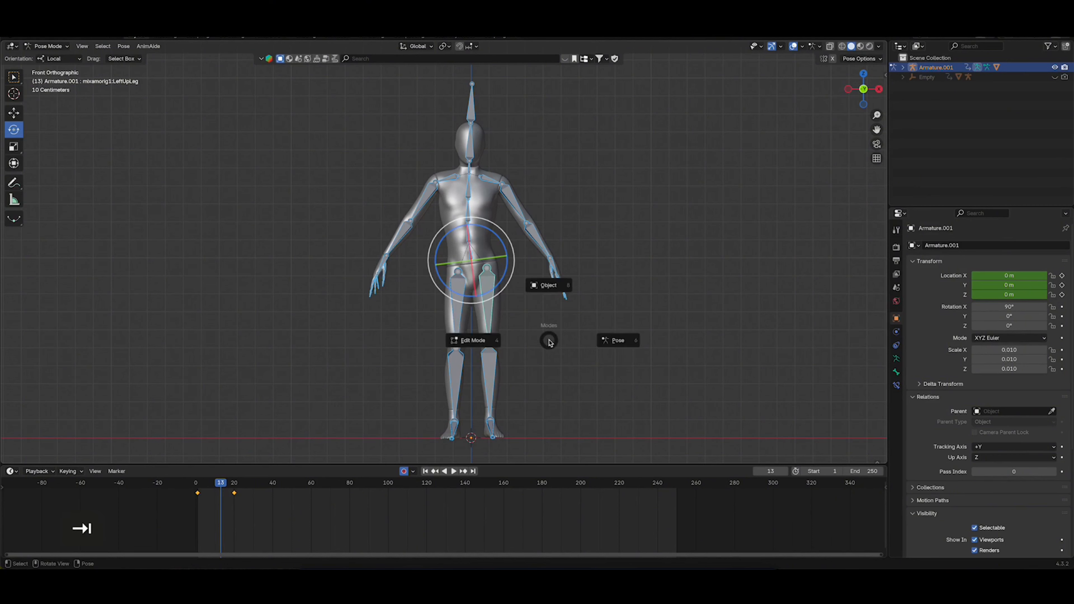
click(549, 286)
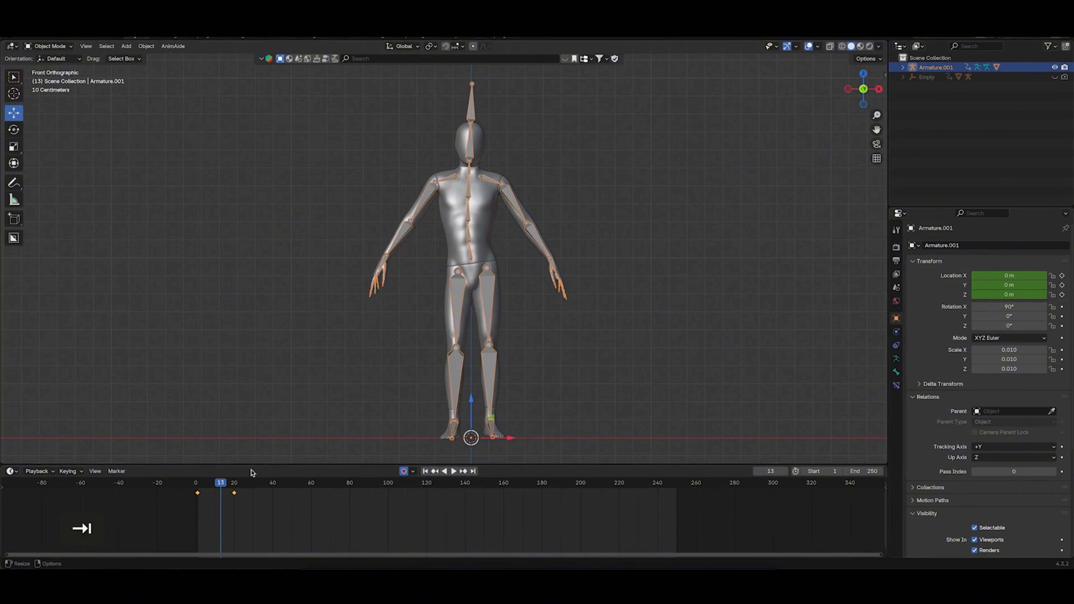
key(space)
click(200, 484)
drag(200, 484, 198, 485)
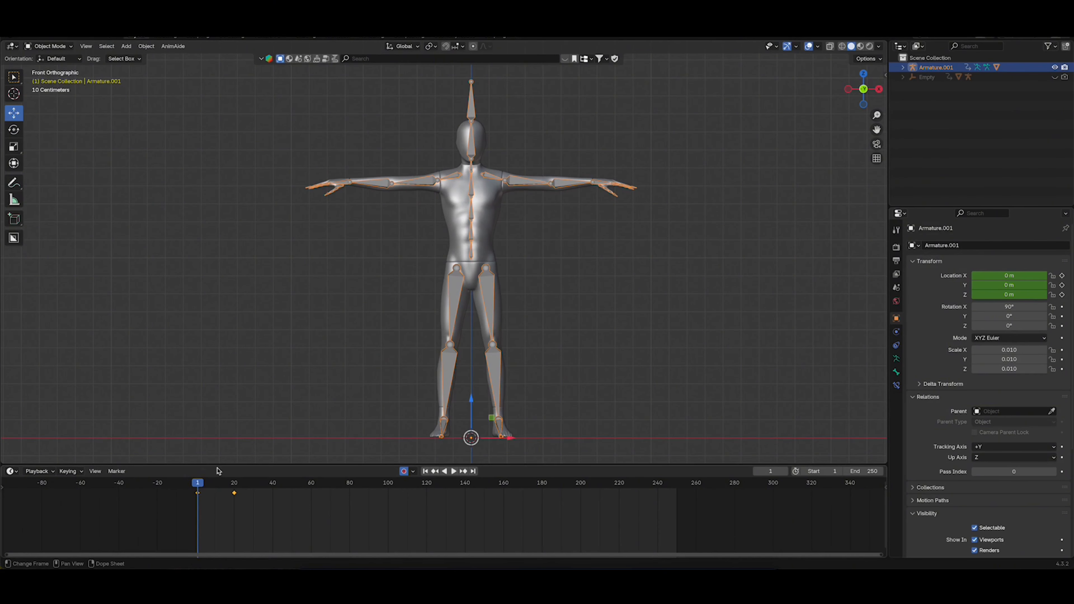
At frame 1, export only the selected T-pose character mesh as a Wavefront OBJ named How-to-animate-rig-T.obj
click(499, 193)
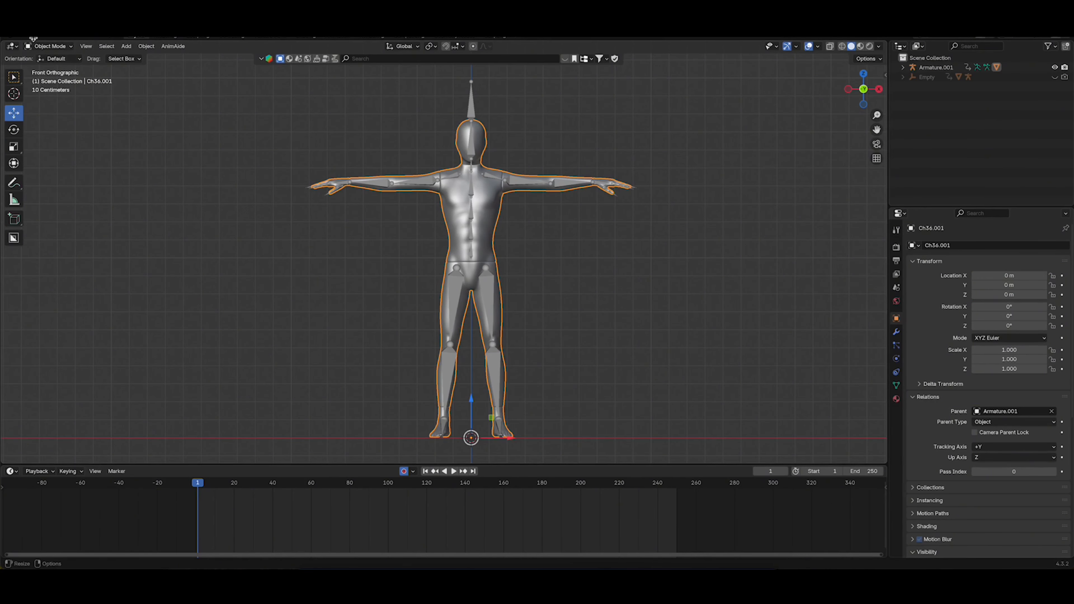
click(22, 38)
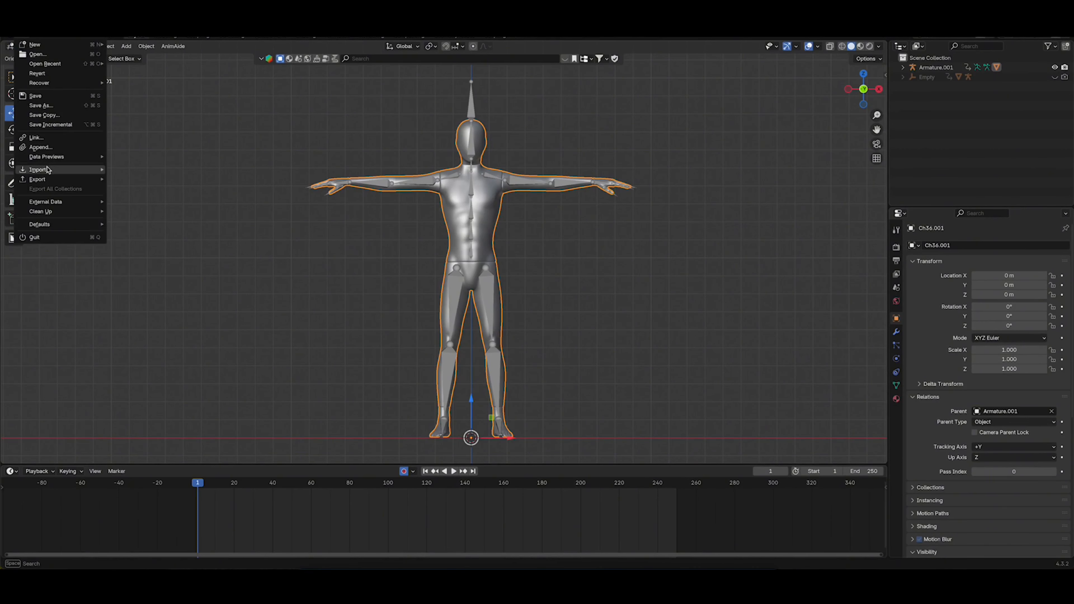
mouse_move(48, 179)
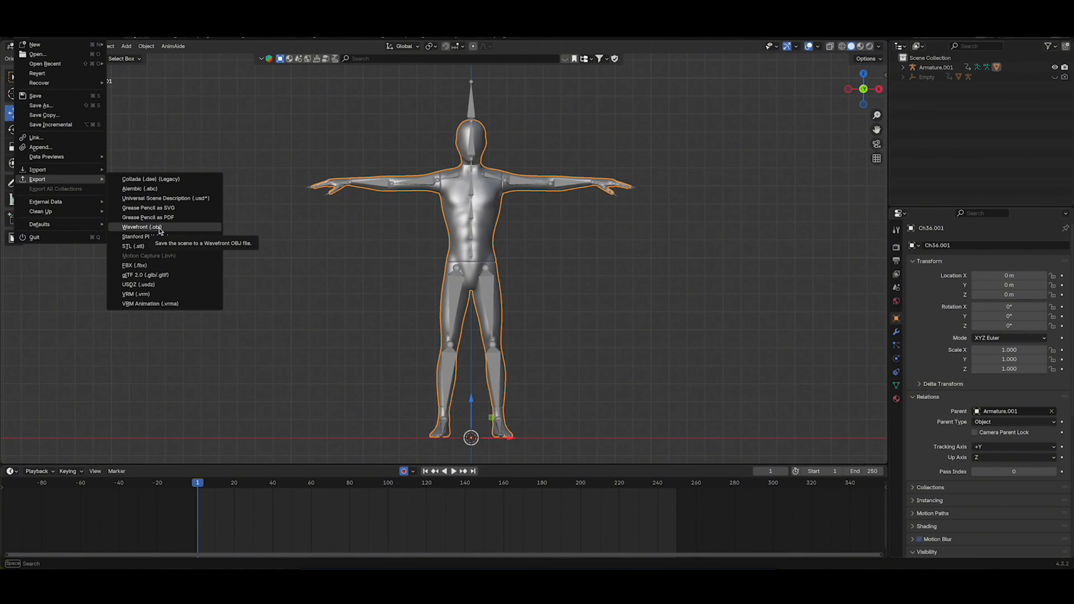
click(142, 227)
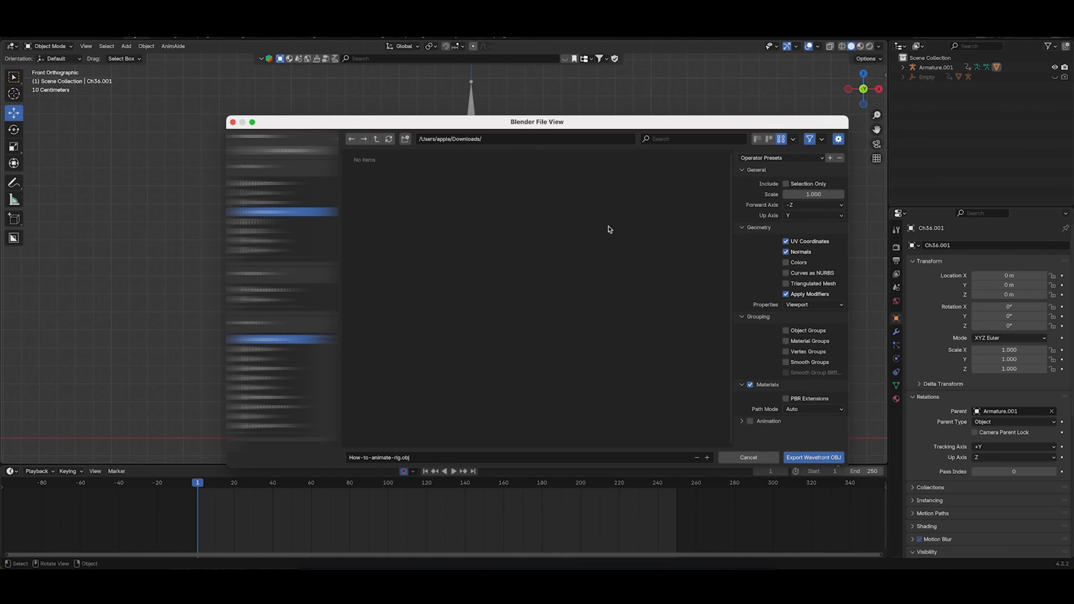
click(787, 184)
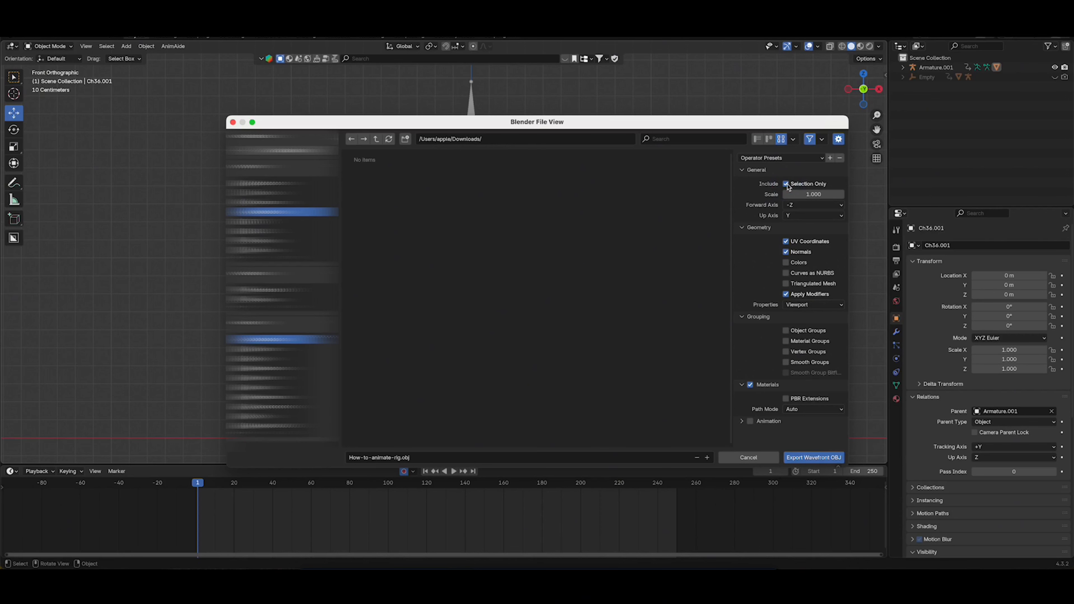
click(819, 456)
click(399, 337)
click(400, 457)
click(401, 457)
text(-T)
click(818, 458)
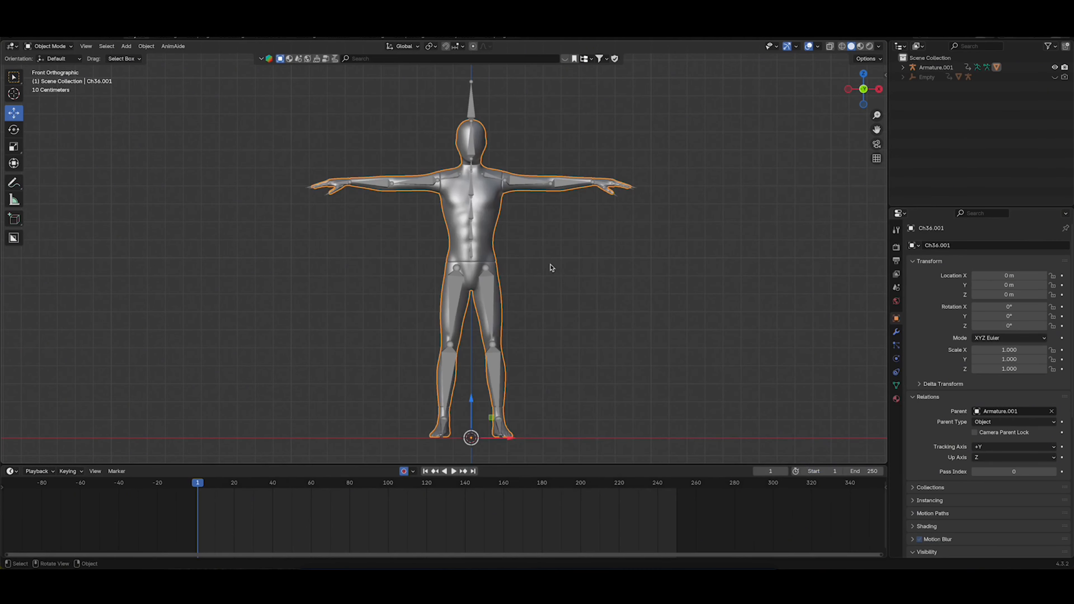
At frame 20, export the standing-pose mesh as a selection-only Wavefront OBJ, replacing the T in the file name with M
drag(198, 483, 234, 490)
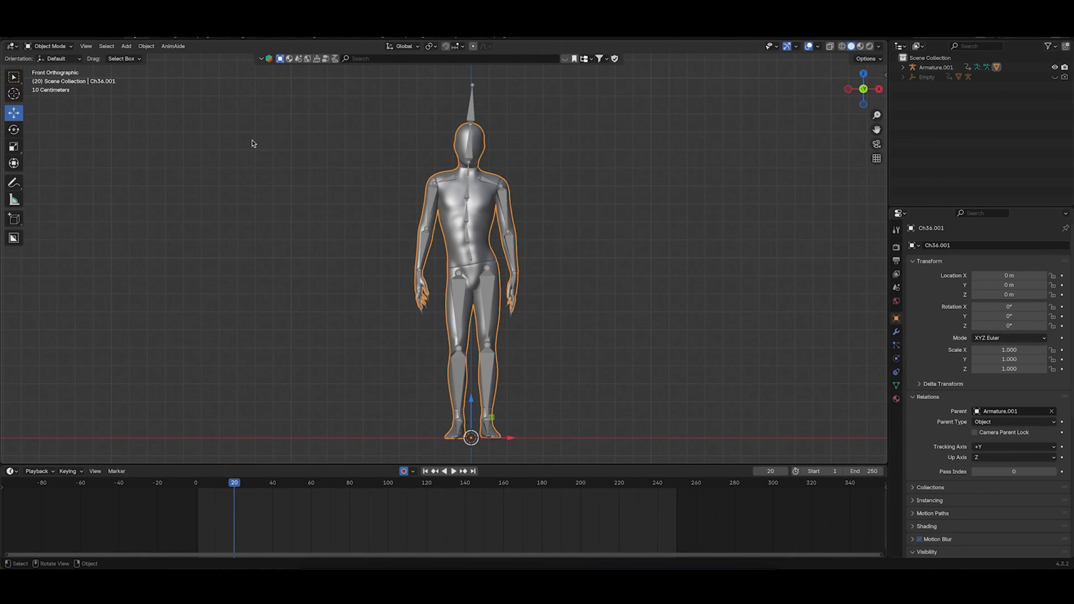
click(28, 39)
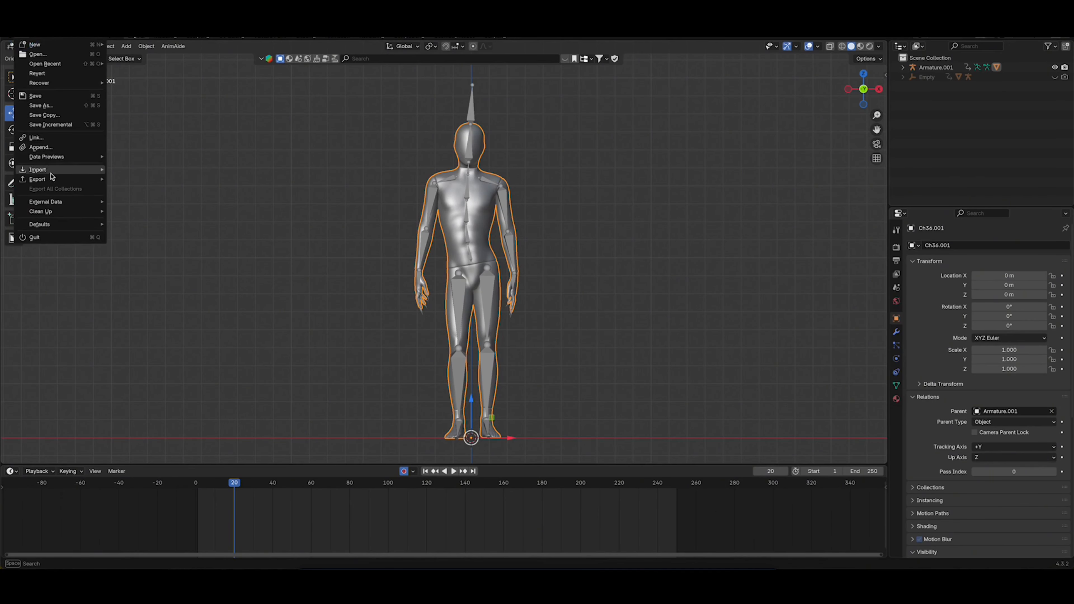
mouse_move(53, 179)
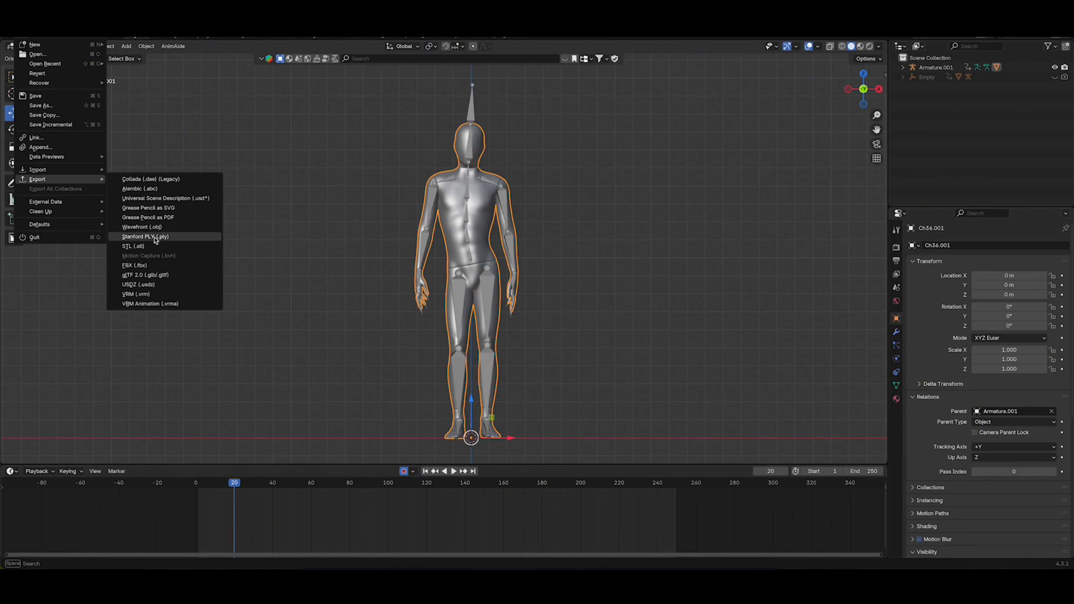
click(141, 226)
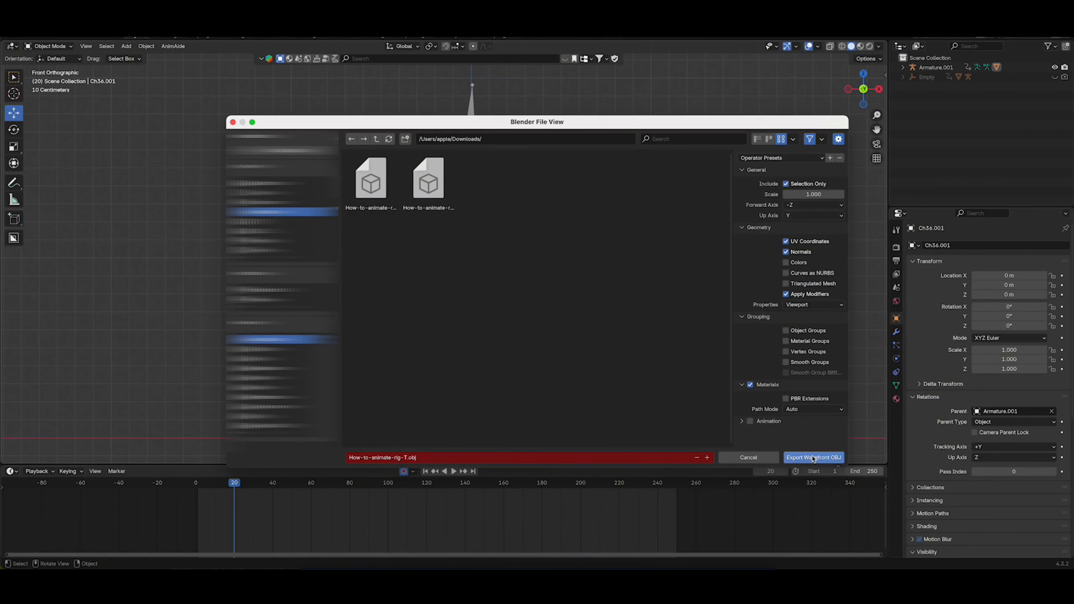
click(399, 455)
click(405, 457)
click(406, 457)
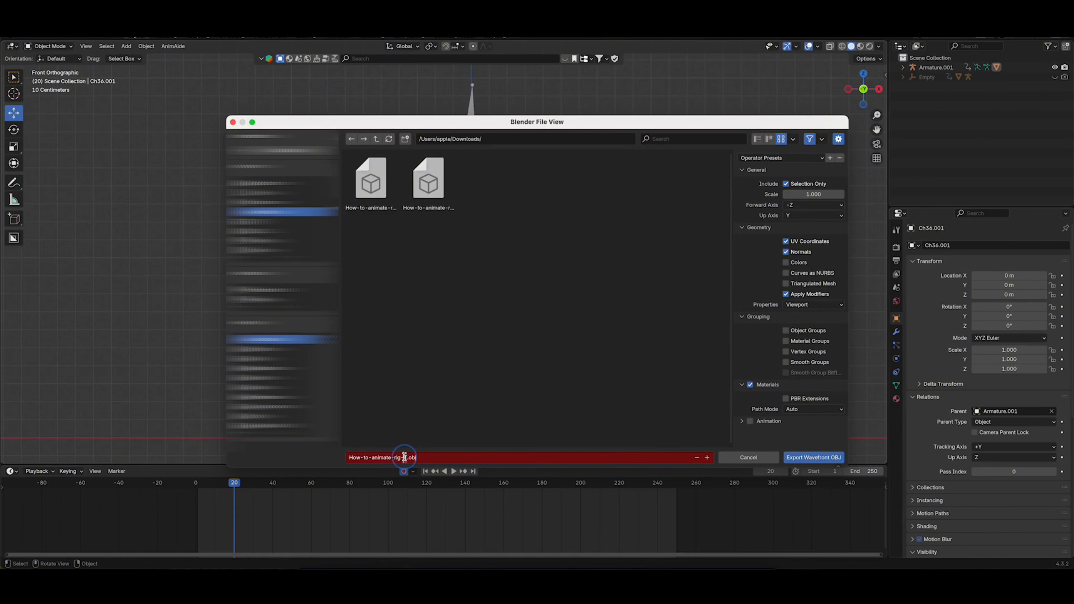
text(M)
click(805, 457)
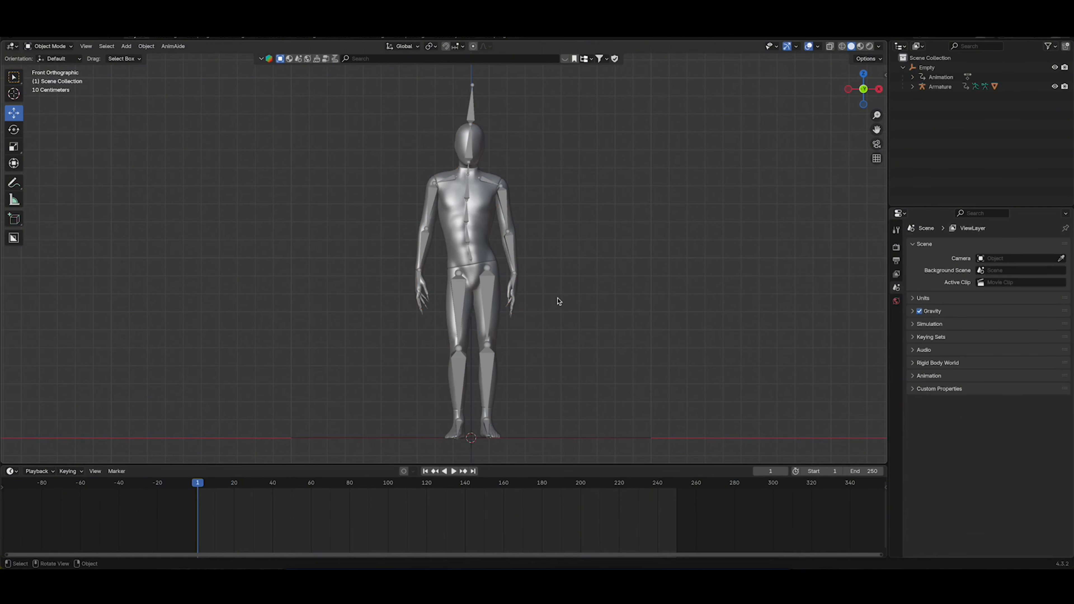
Select the original Armature with its whole hierarchy and duplicate it in place
click(489, 293)
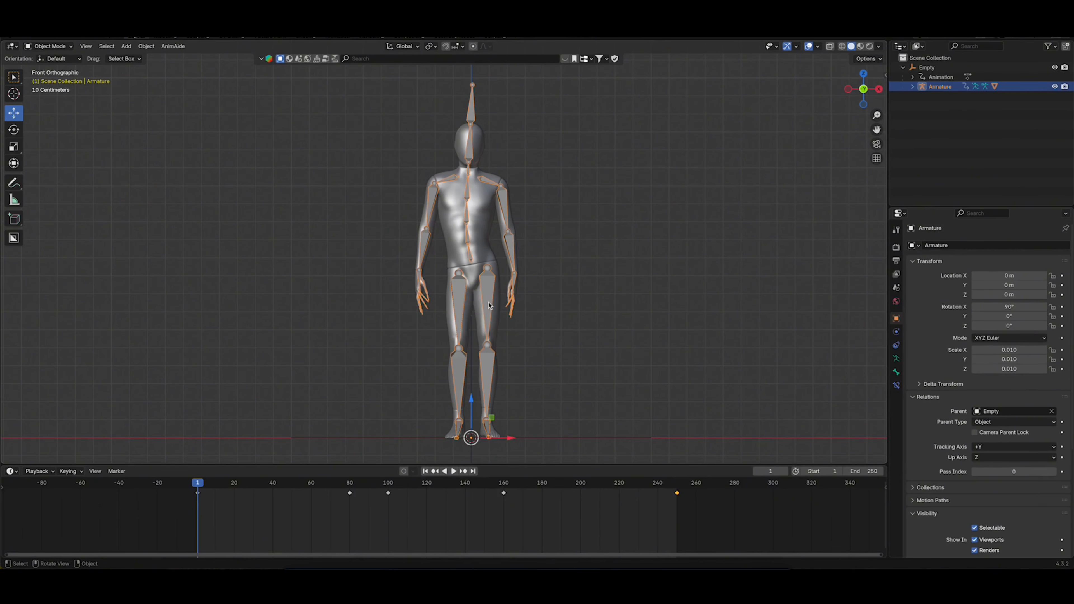
right_click(943, 87)
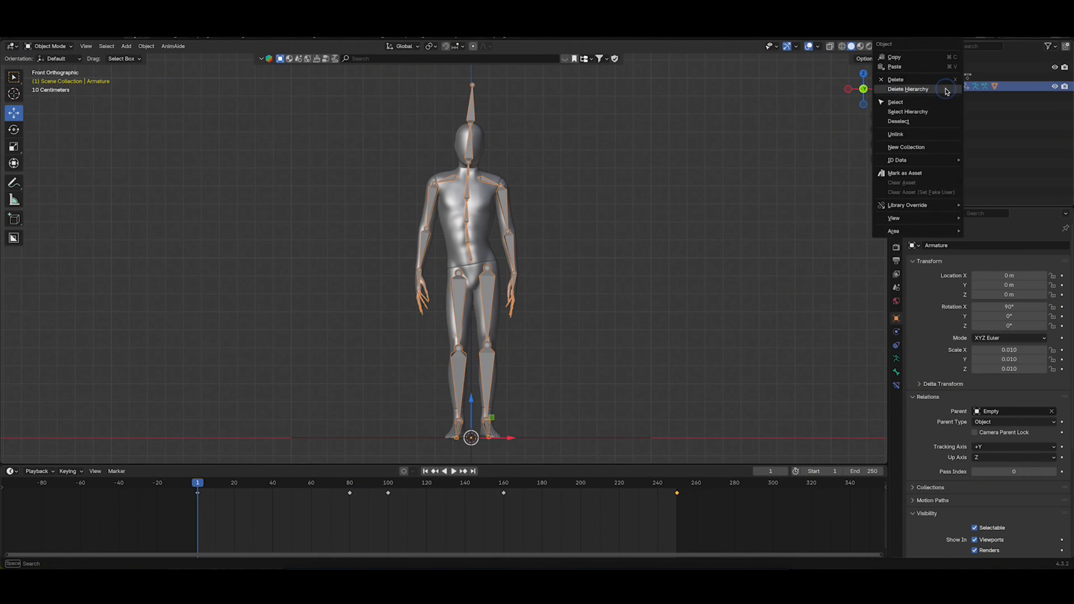
click(922, 113)
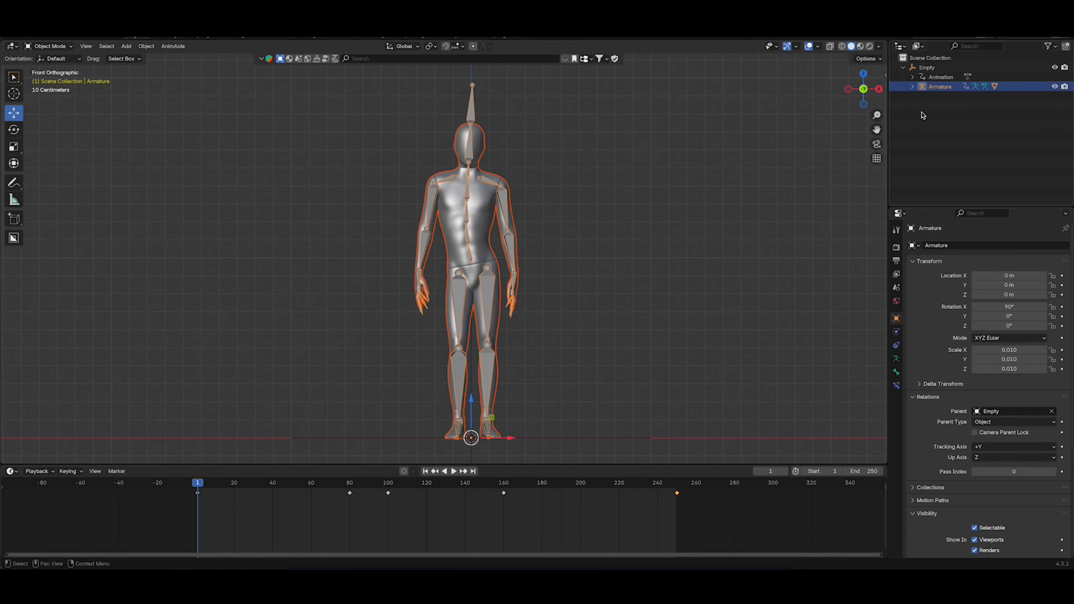
key(shift+d)
key(Return)
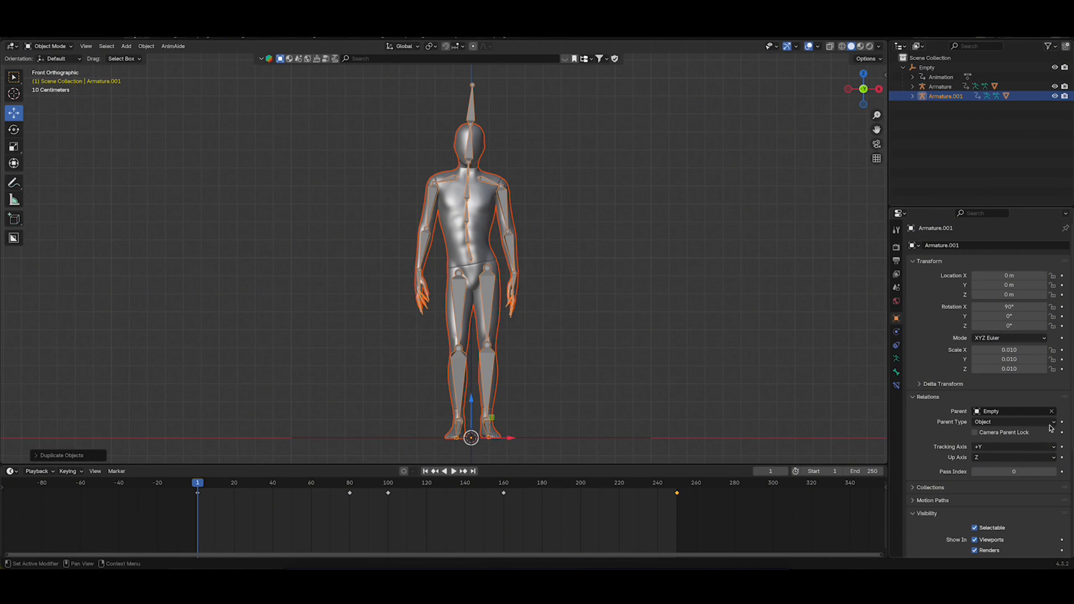
Clear the duplicate armature's parent, hide the Empty with the original rig, and leave only the duplicate armature selected
key(alt+p)
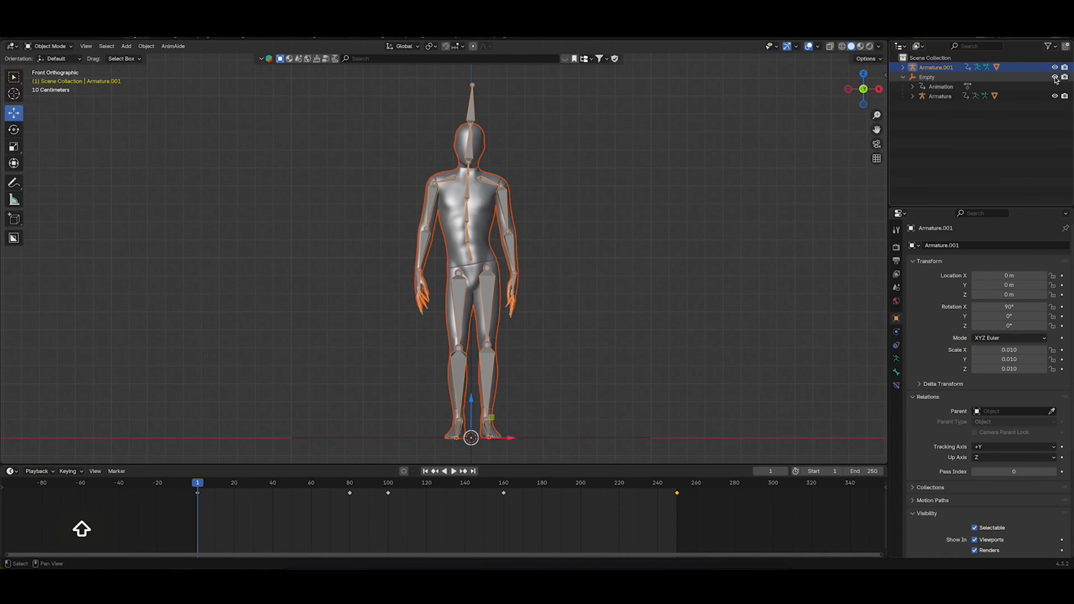
key(shift+h)
click(943, 68)
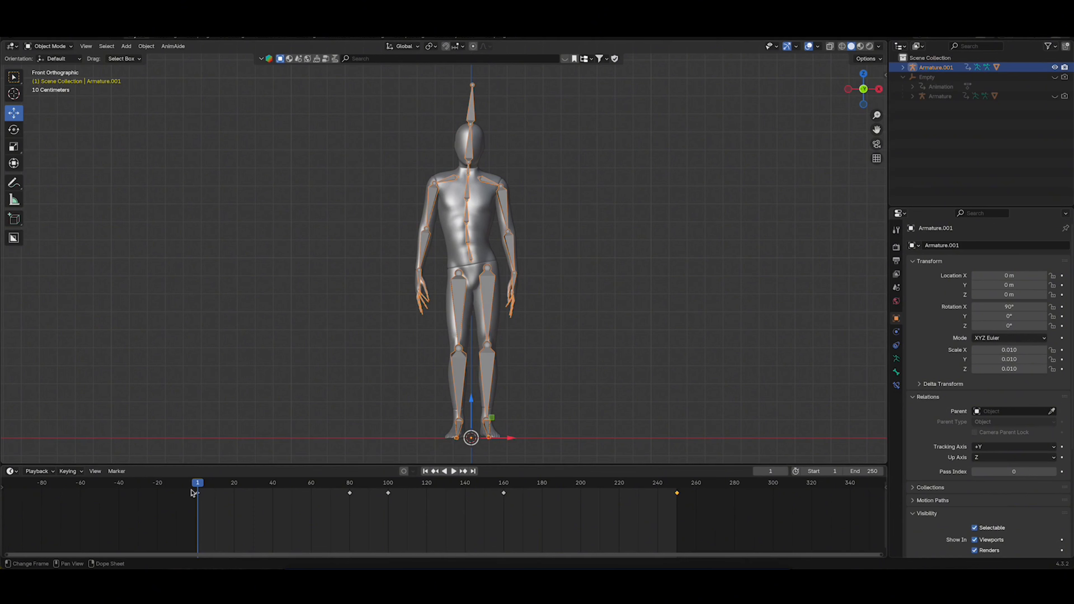
In Pose Mode, bake the pose action of all the duplicate armature's bones from frame 1 to 250 with a frame step of 1
mouse_move(197, 485)
mouse_down()
mouse_move(510, 491)
mouse_move(198, 493)
mouse_up()
key(Tab)
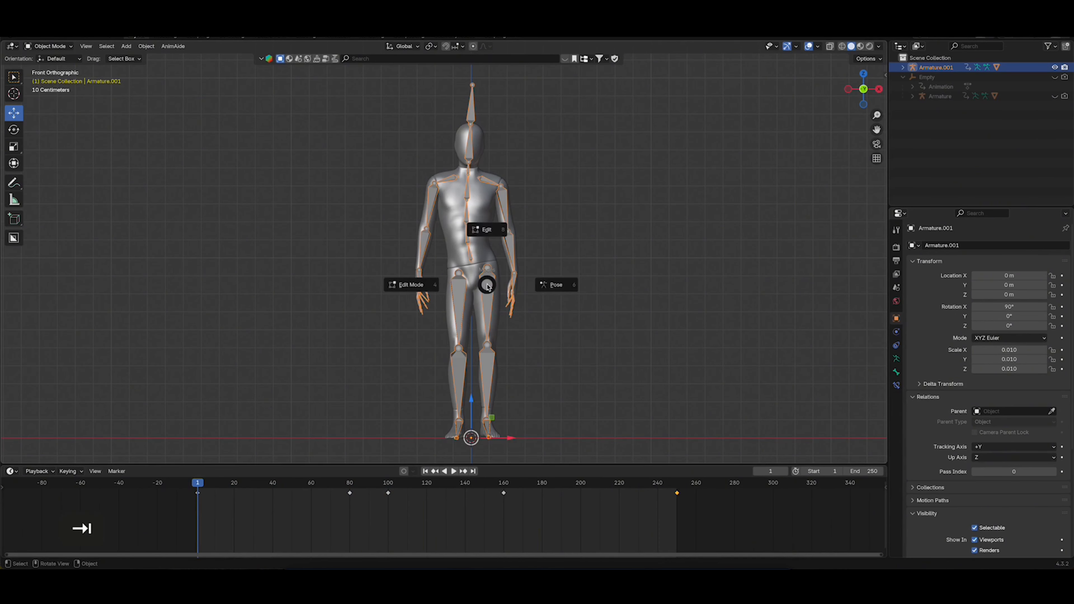
click(561, 287)
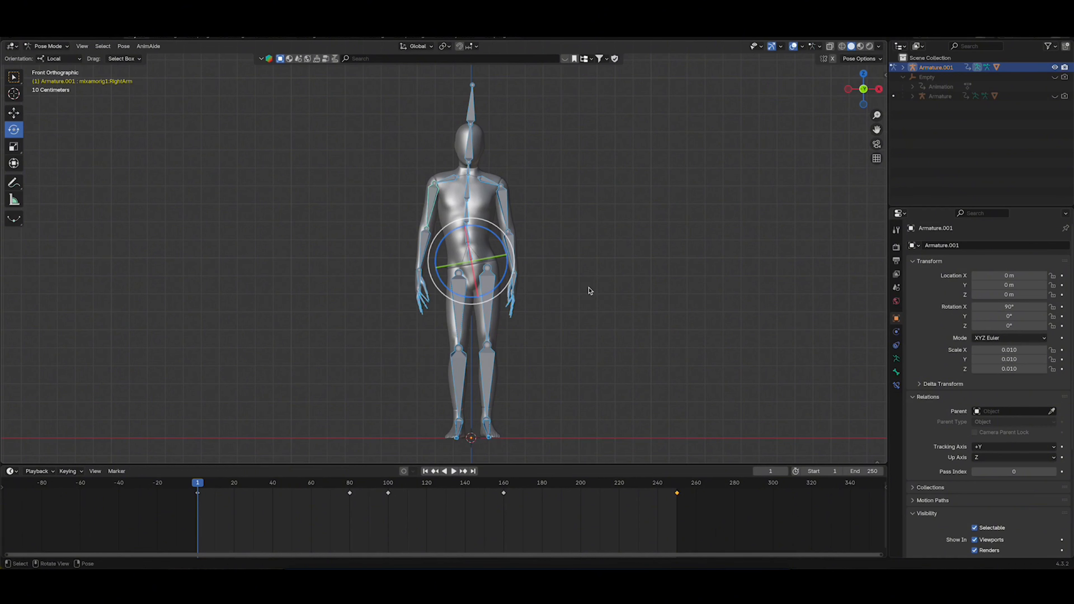
key(a)
click(124, 46)
mouse_move(130, 99)
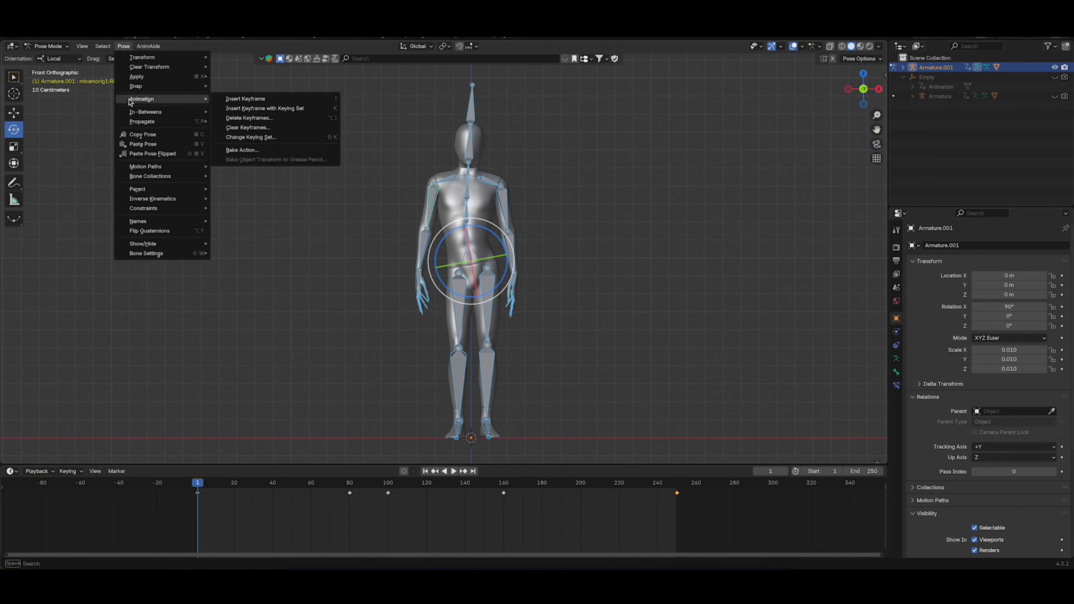
click(252, 150)
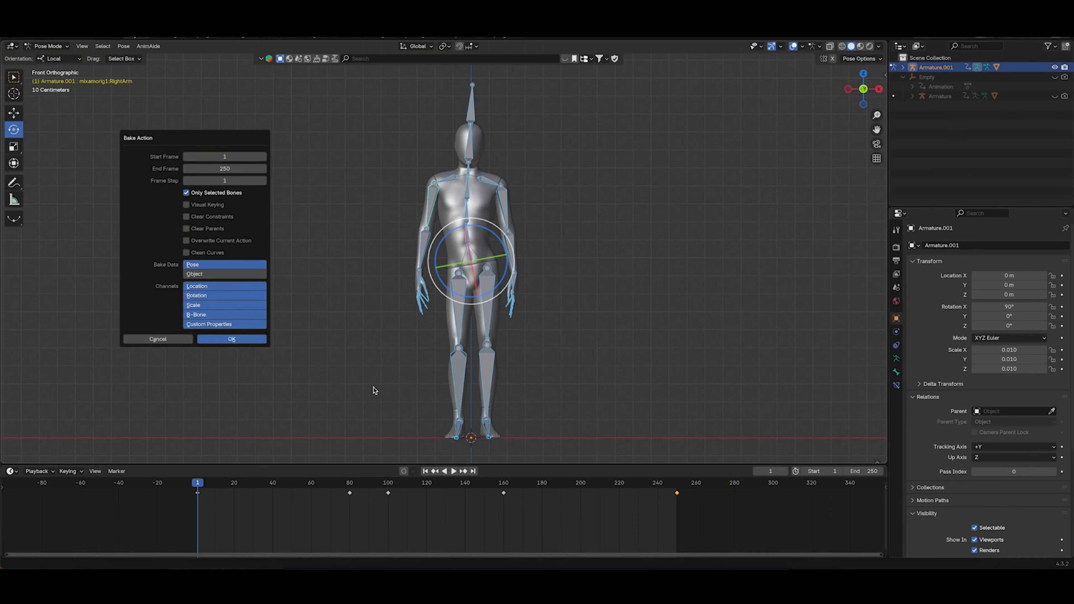
key(Return)
Scrub the baked animation to about frame 81, return the armature to Object Mode, and save the file
drag(200, 487, 353, 493)
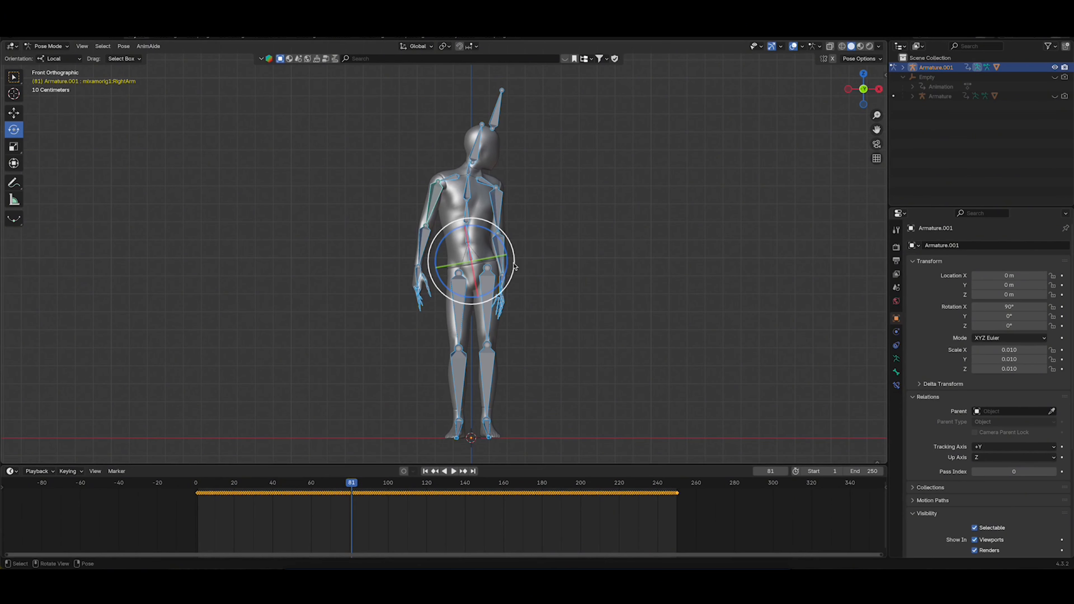
key(Tab)
click(533, 210)
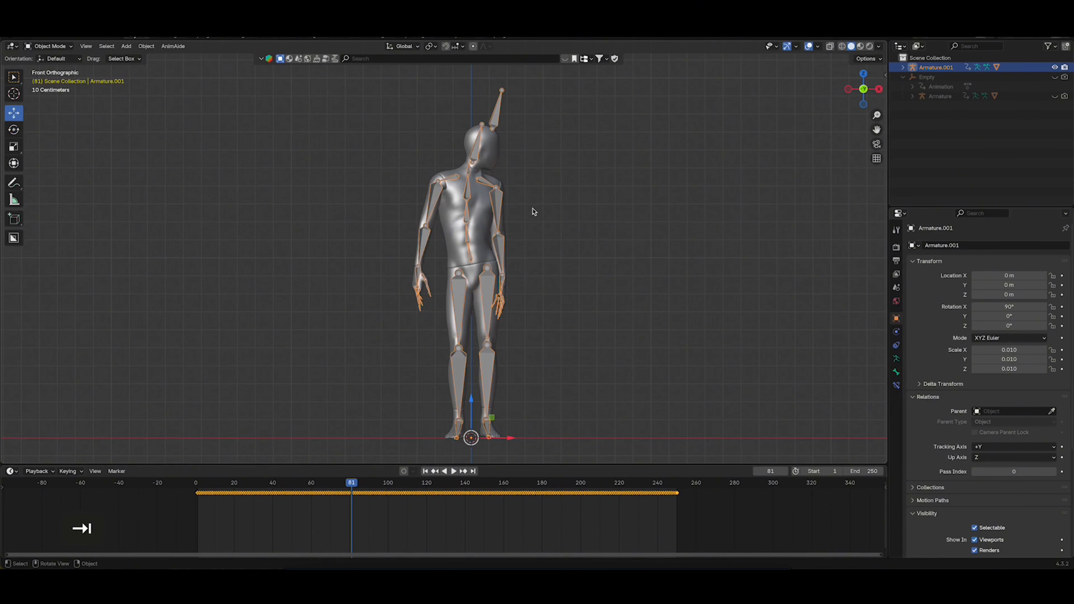
key(super+s)
Go back to frame 0, select the duplicate armature with its hierarchy, and open the Alembic export
drag(352, 482, 191, 486)
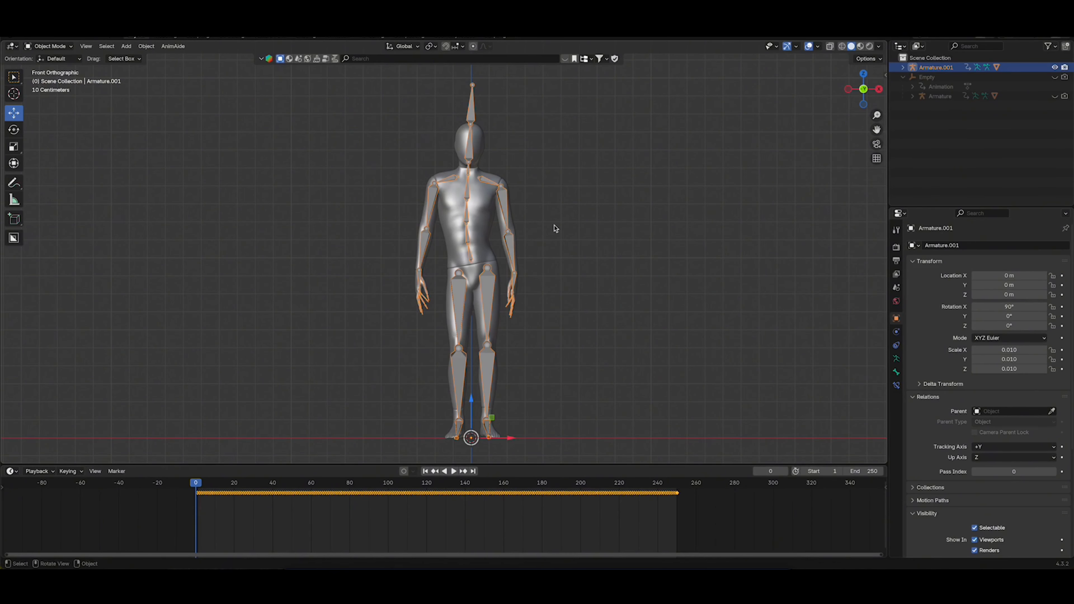
right_click(930, 68)
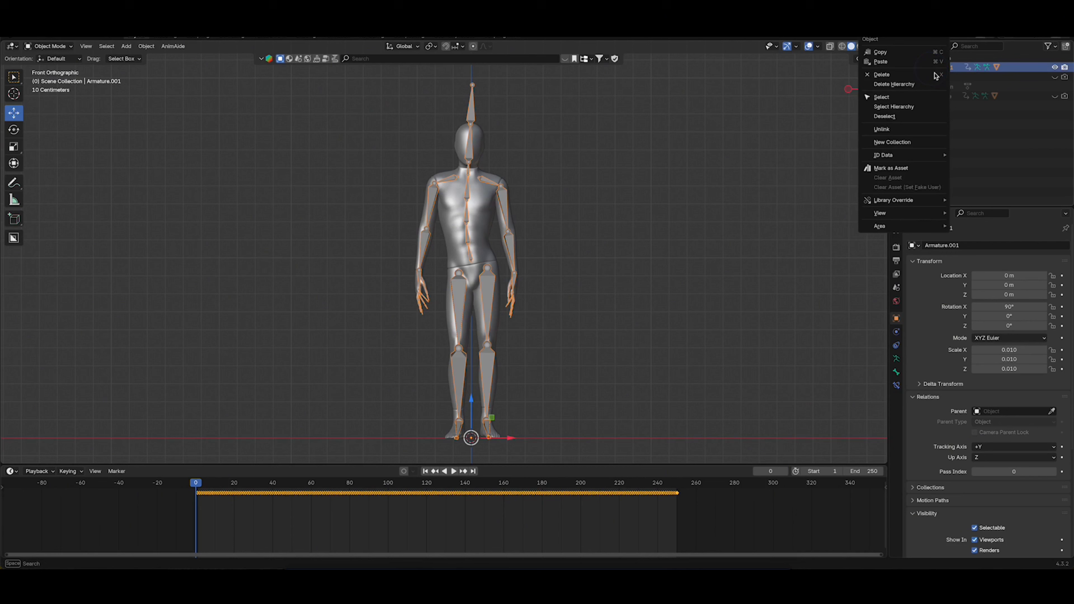
click(907, 107)
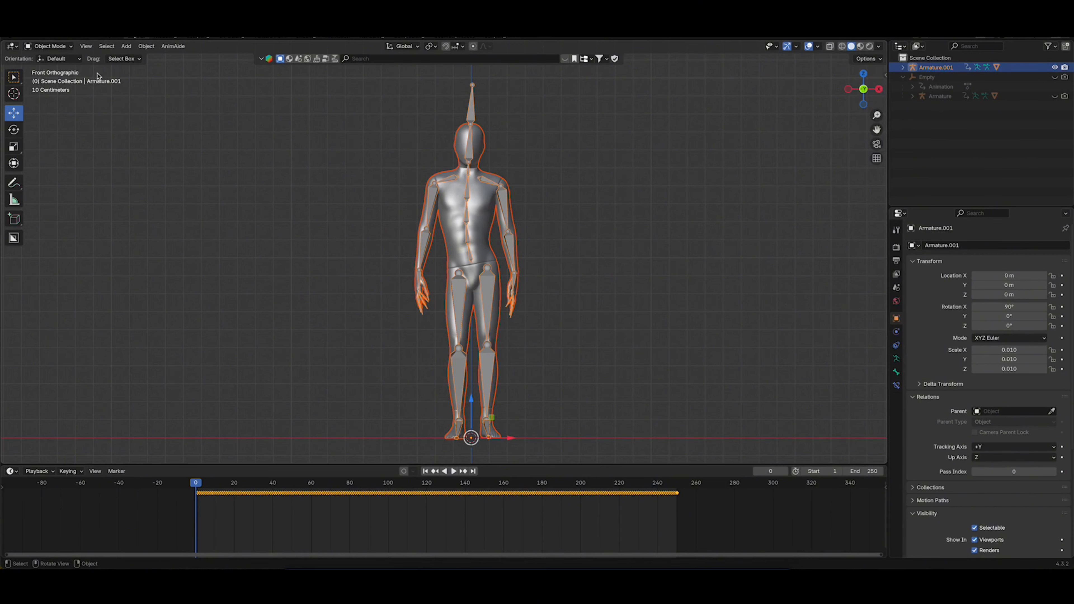
click(26, 38)
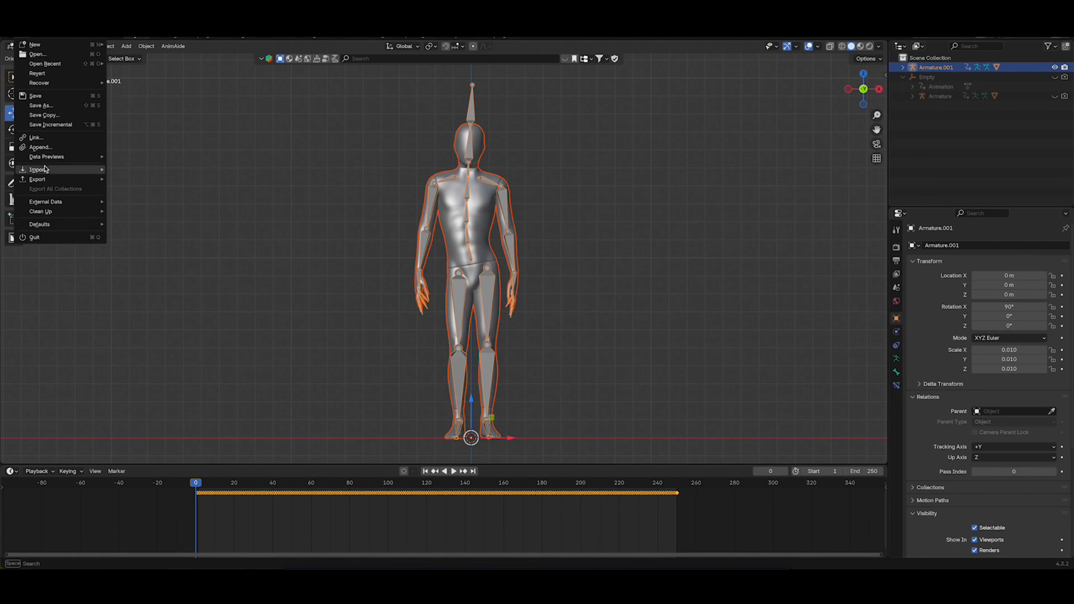
mouse_move(54, 180)
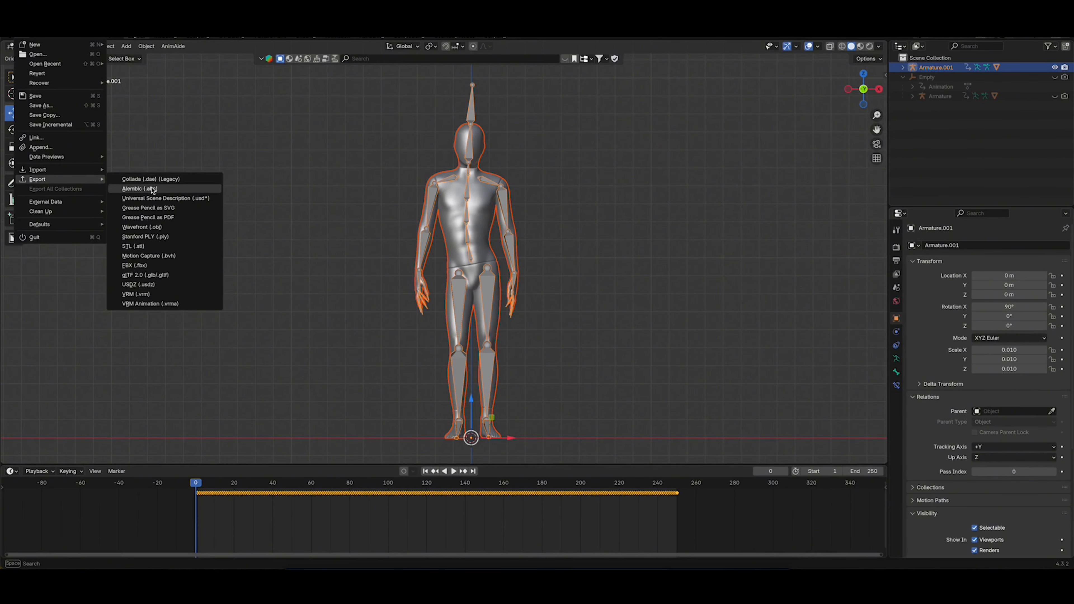
click(140, 189)
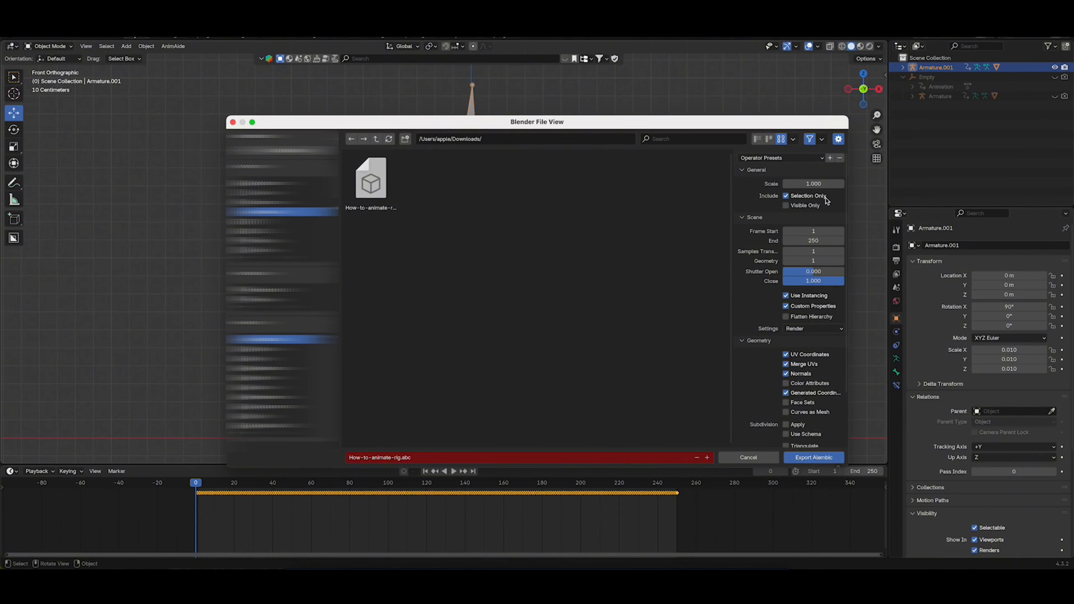
Review the Alembic settings and export only the selected objects as How-to-animate-rig.abc for frames 1 to 250, without applying subdivision
scroll(753, 284, down, 1)
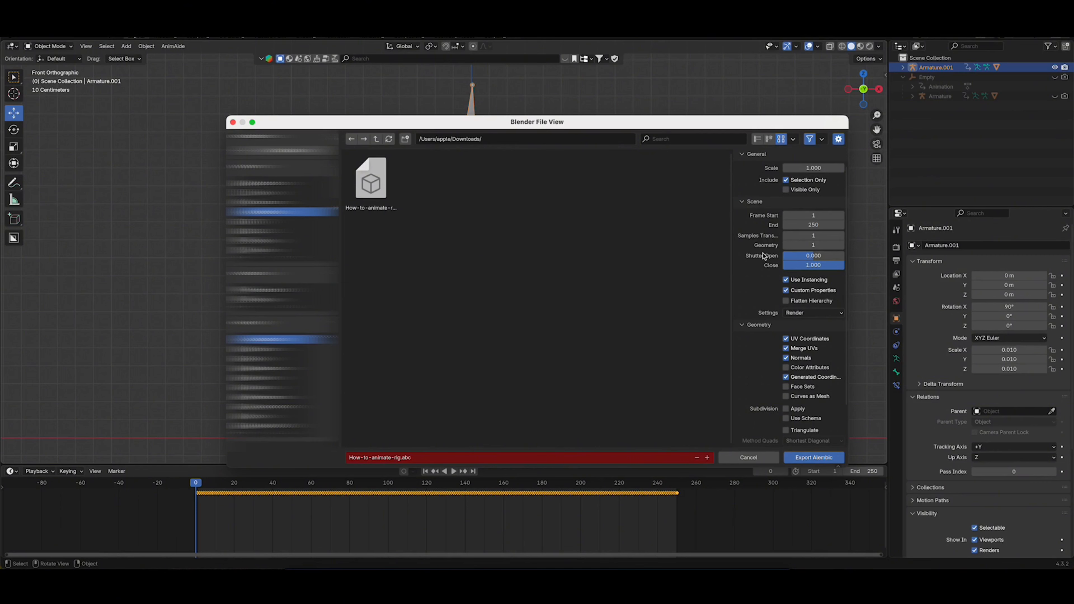
scroll(762, 255, down, 3)
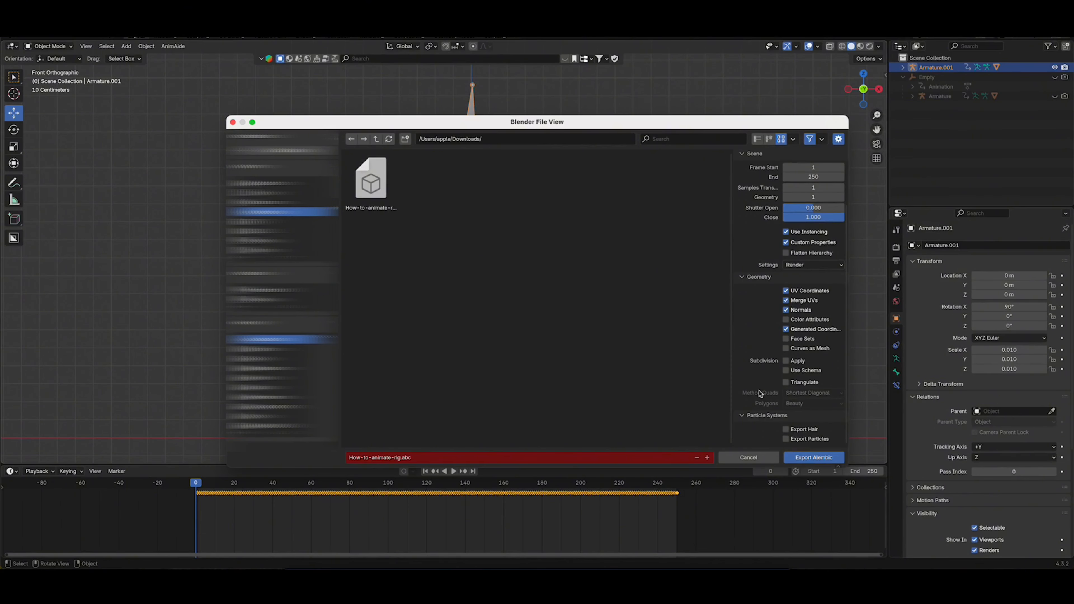
click(786, 363)
click(786, 362)
click(786, 429)
scroll(765, 368, up, 2)
scroll(765, 369, up, 2)
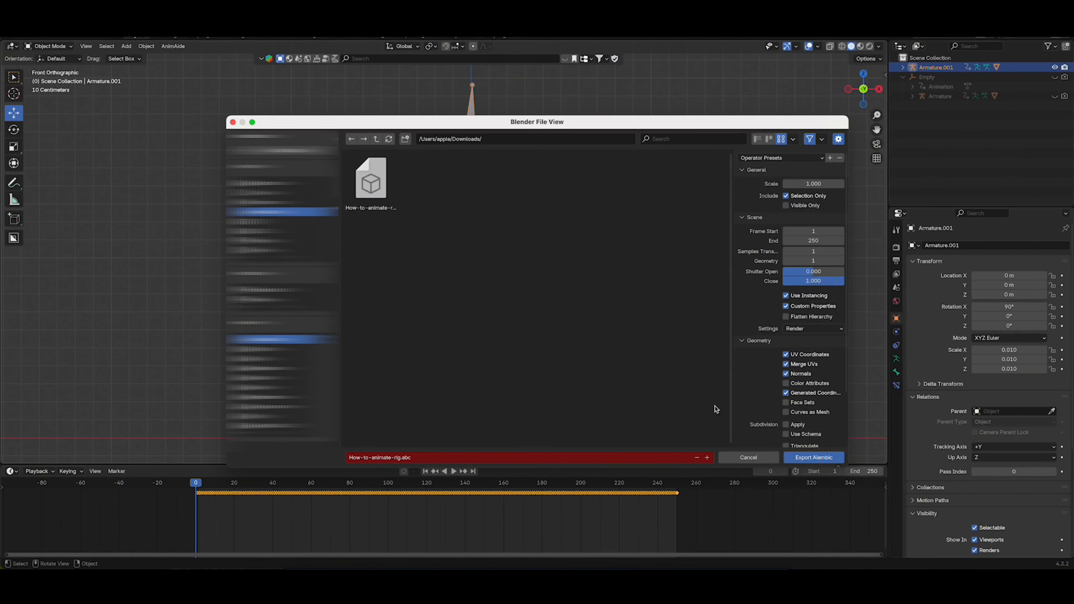
click(813, 457)
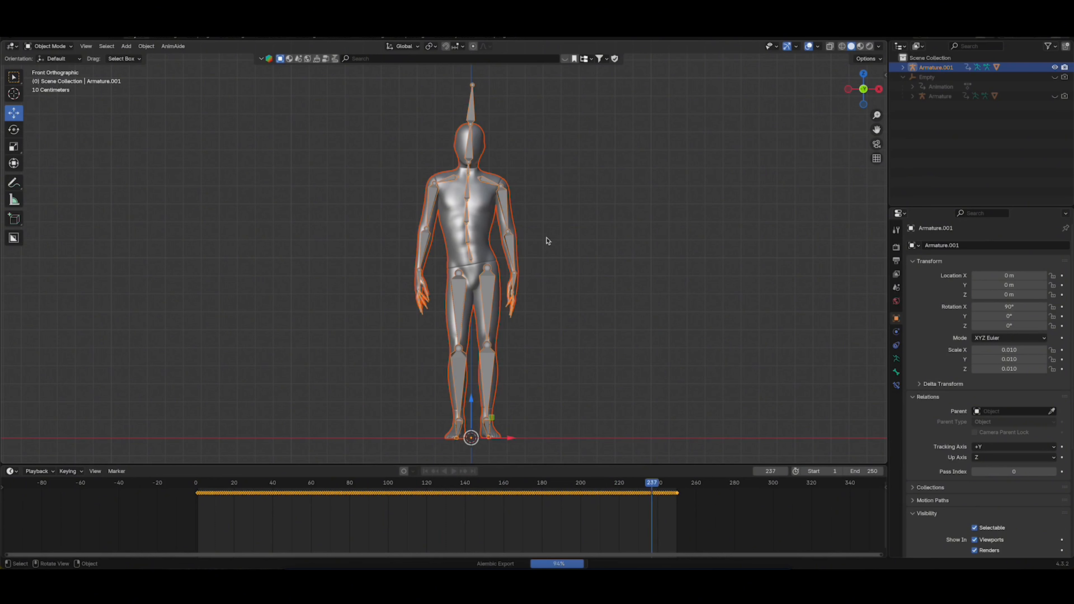
Switch to CLO and import How-to-animate-rig-T.obj as an avatar, with the scale in m at 100% and automatic arrangement points
click(591, 293)
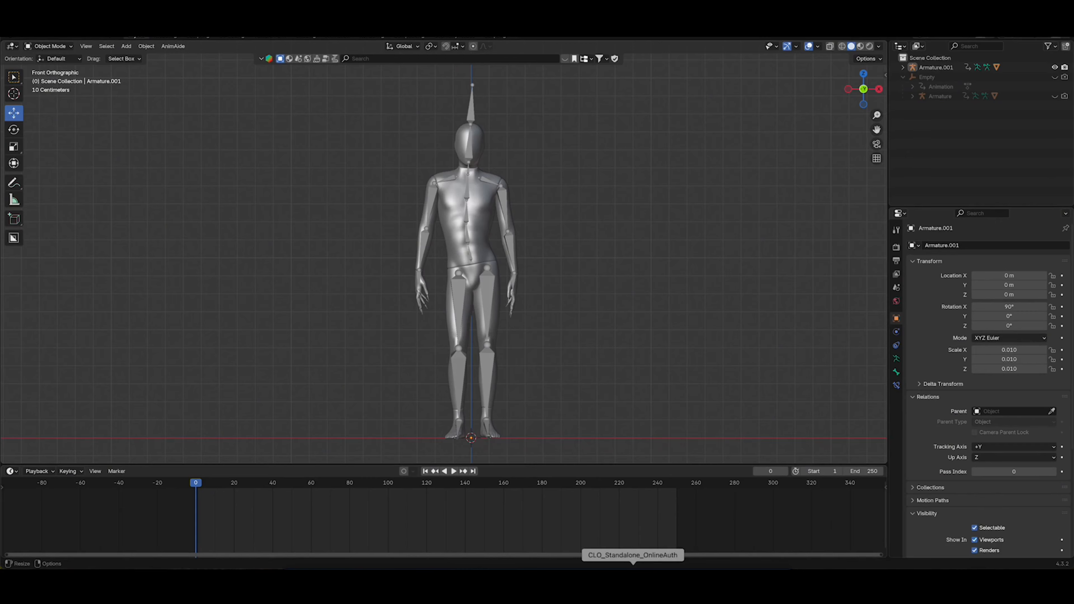
click(633, 572)
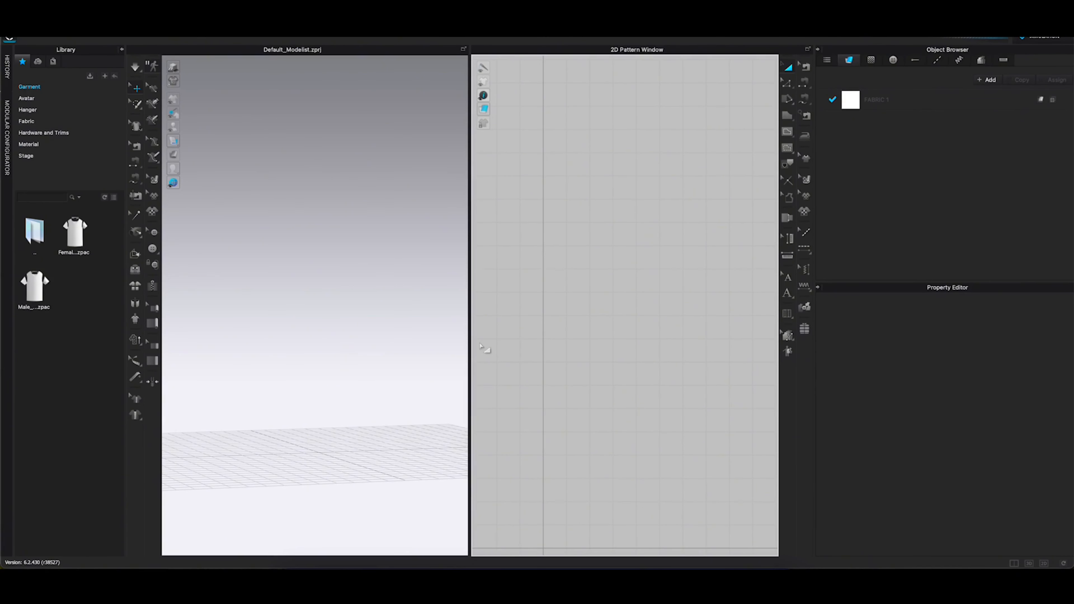
scroll(569, 325, down, 5)
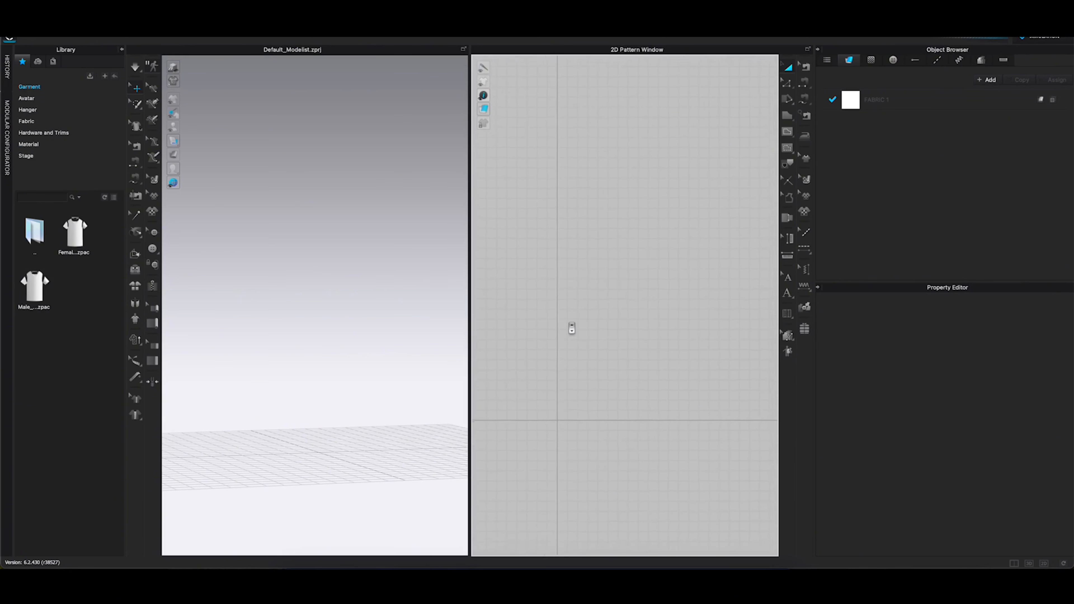
alt+middle_drag(561, 316, 580, 307)
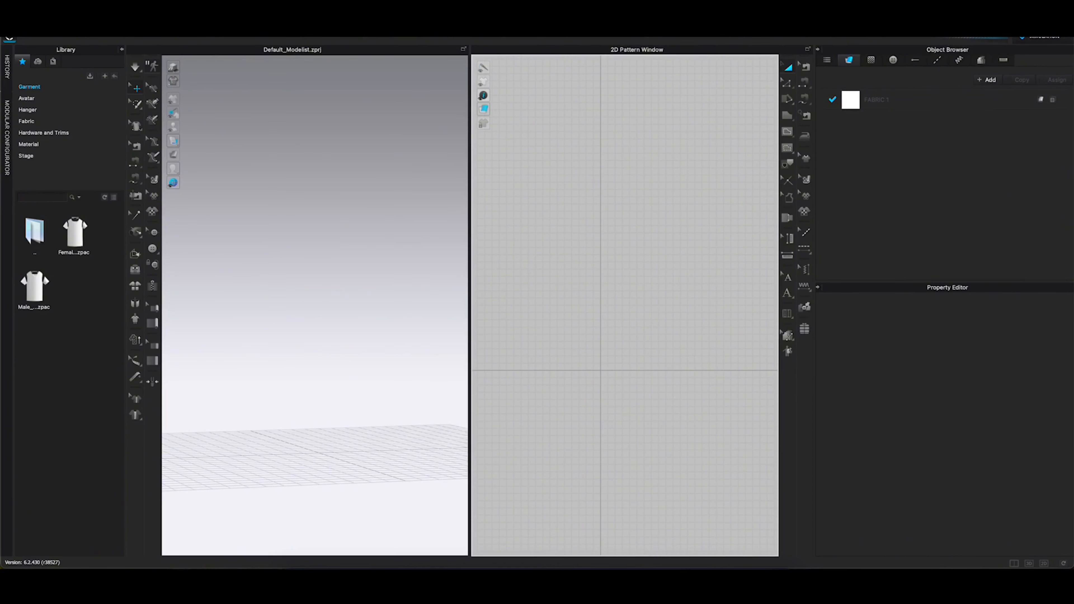
click(129, 21)
mouse_move(160, 107)
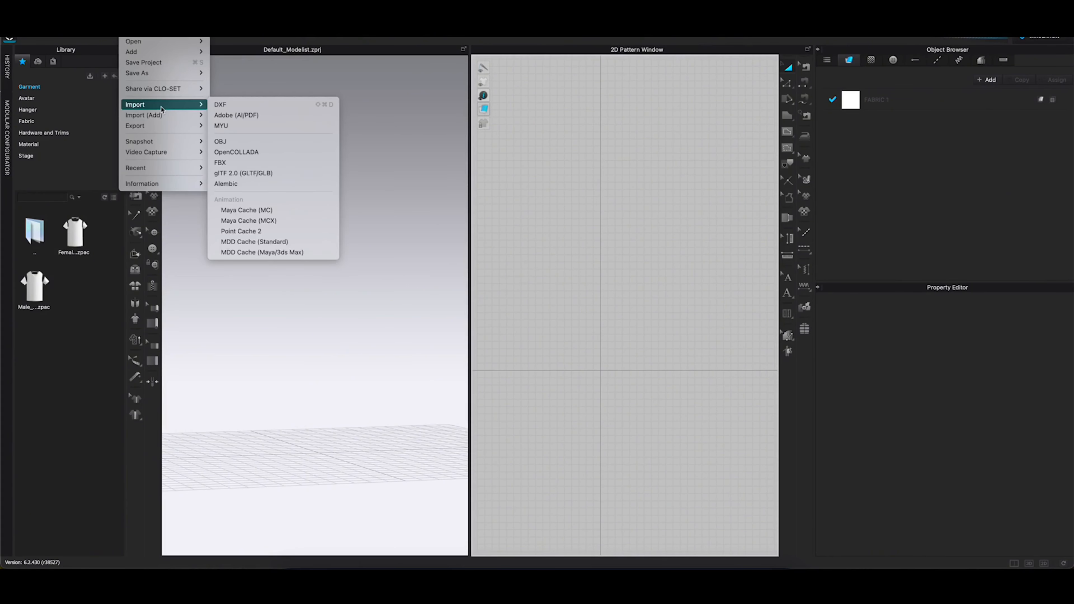
click(245, 145)
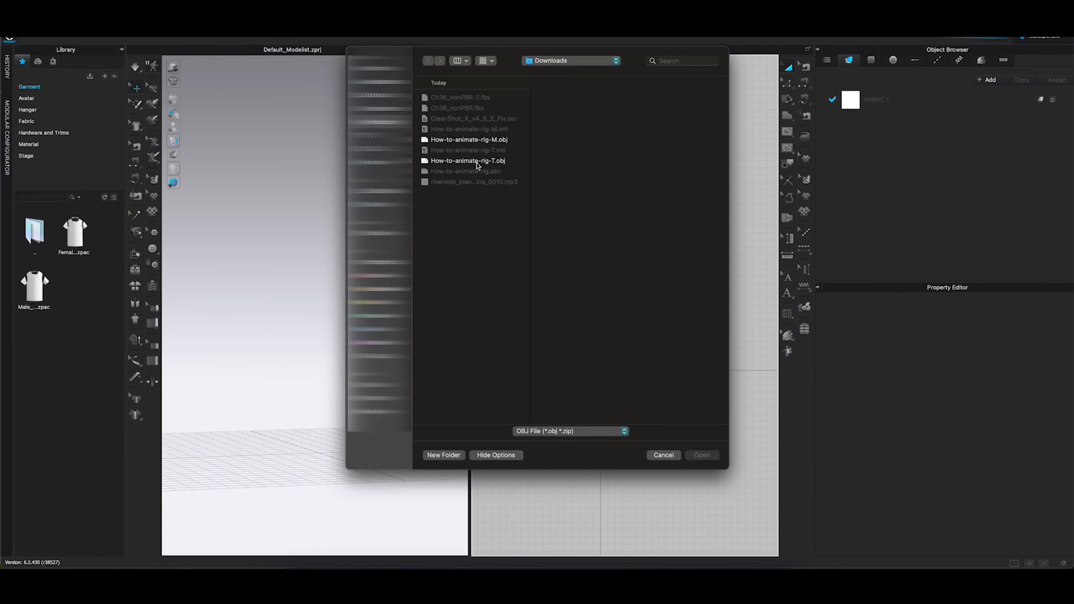
double_click(478, 163)
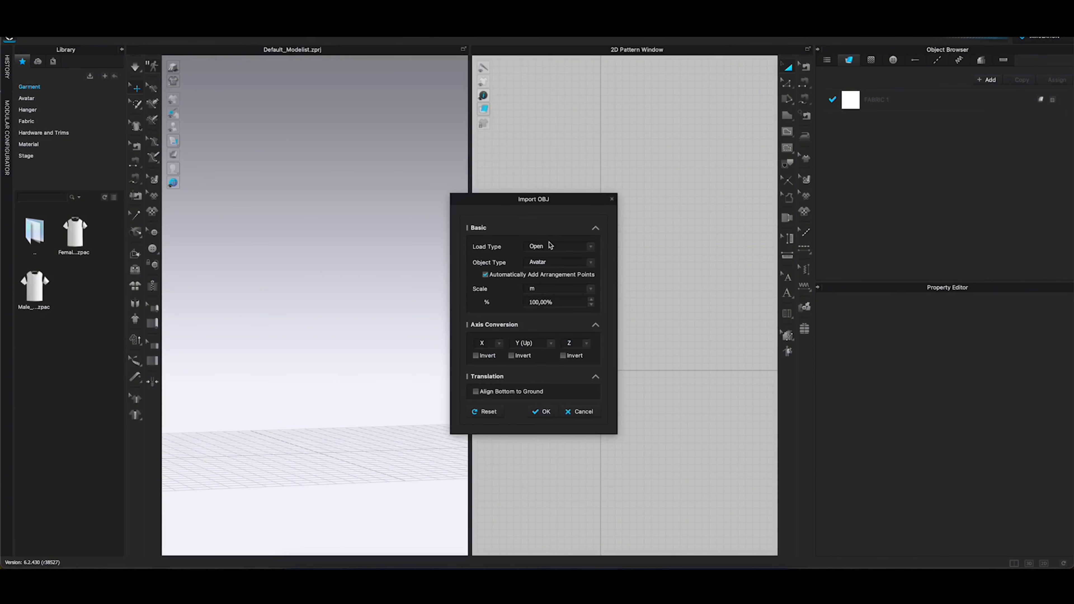
click(542, 412)
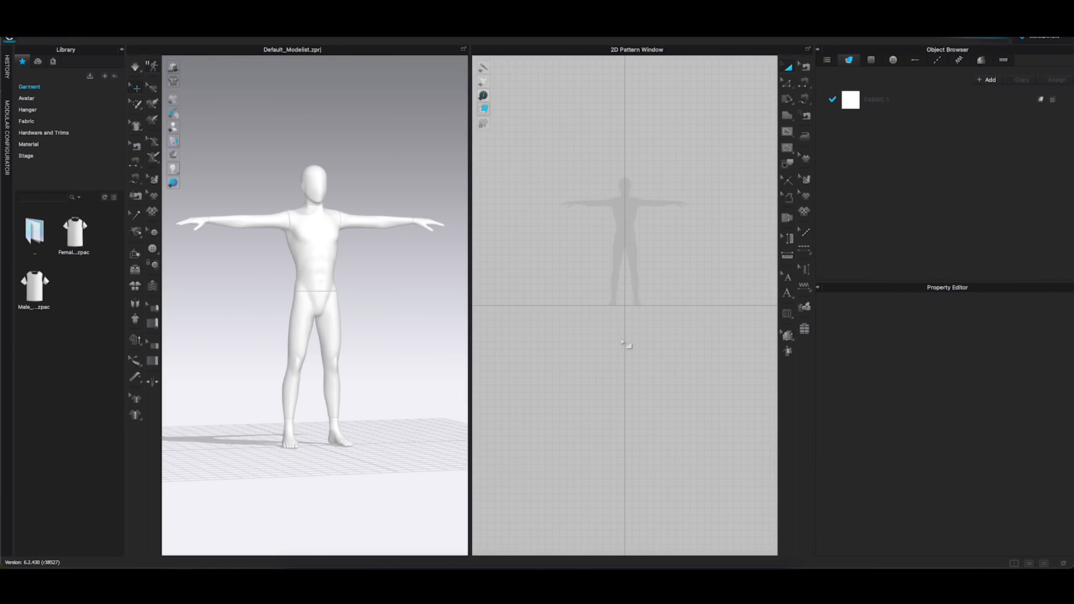
Draw a half-garment pattern with a short sleeve and curved neckline on one side of the avatar silhouette's centre line, about 2920 mm around
alt+middle_drag(654, 275, 632, 295)
alt+right_drag(608, 257, 616, 260)
scroll(616, 261, up, 5)
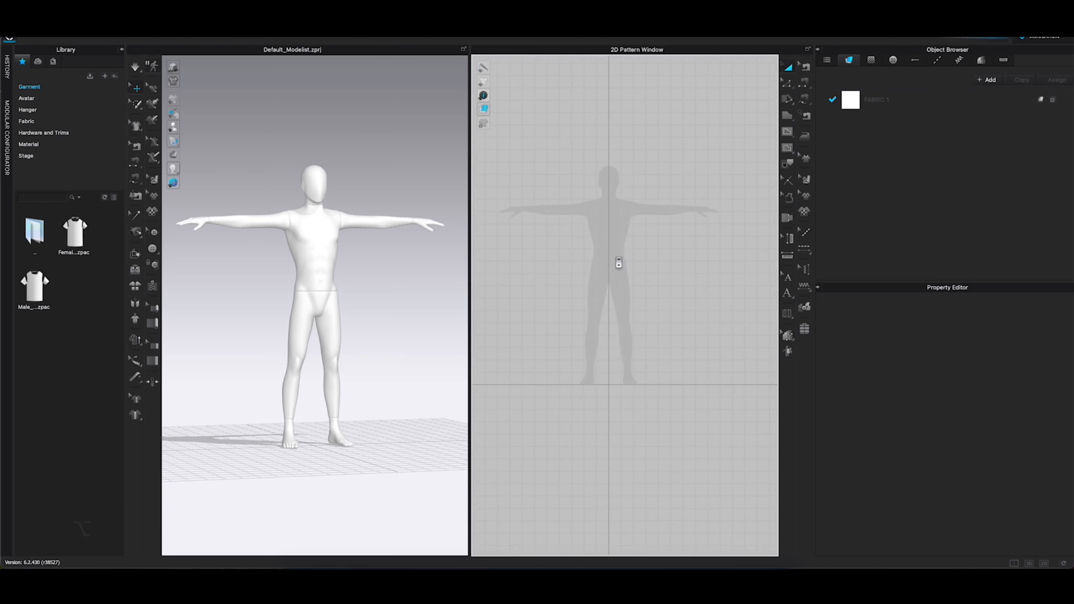
alt+middle_drag(614, 259, 617, 265)
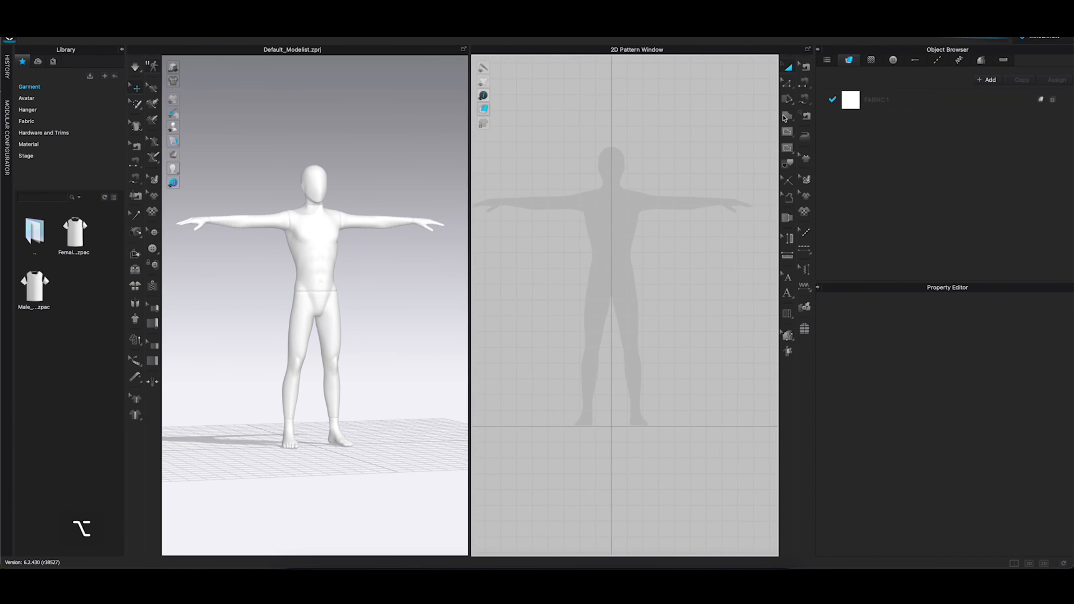
click(786, 116)
click(611, 211)
click(591, 183)
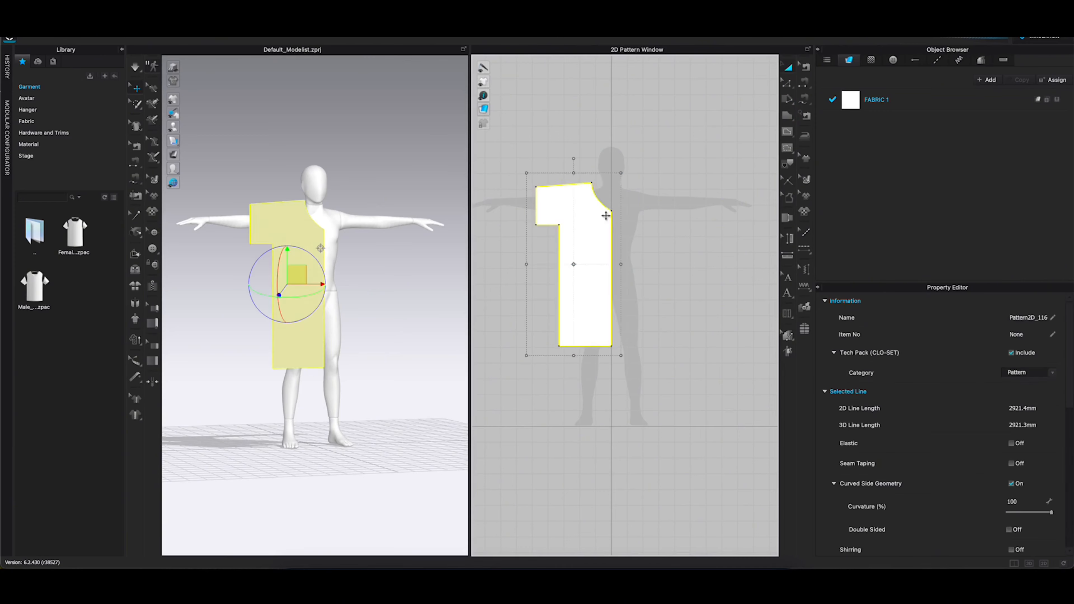
Mirror the half pattern, duplicate the pieces for the back, and sew and drape them as a dress on the avatar
key(super+d)
shift+click(583, 271)
key(super+v)
key(5)
drag(314, 368, 315, 227)
key(super+a)
key(2)
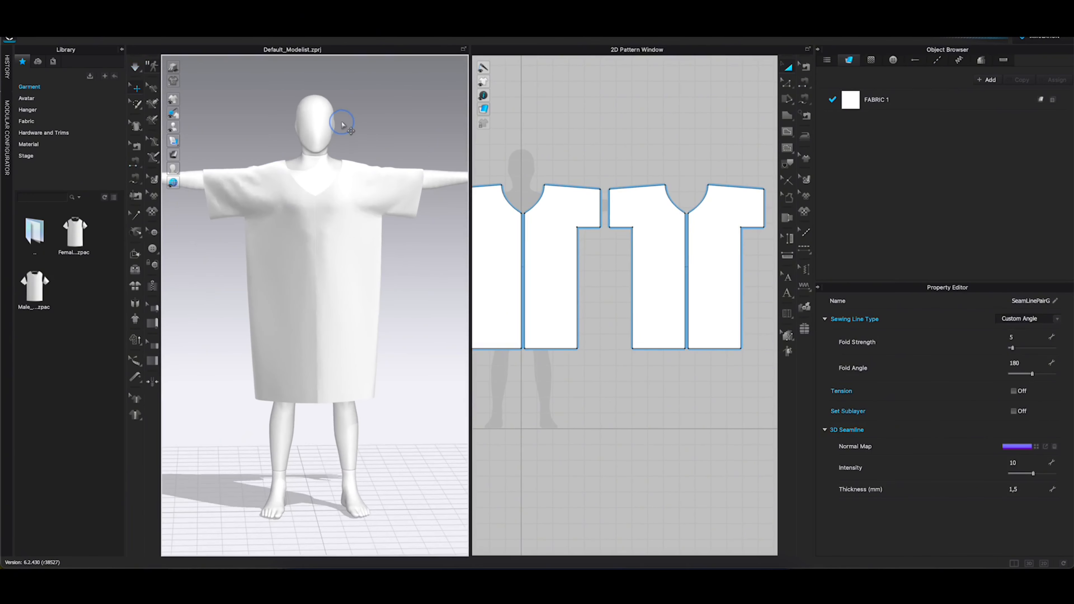
Add How-to-animate-rig-M.obj as a morph target with a morphing frame count of 30 and scale m at 100%
right_drag(347, 121, 338, 134)
scroll(340, 135, down, 3)
alt+middle_drag(346, 139, 355, 166)
right_drag(367, 175, 364, 170)
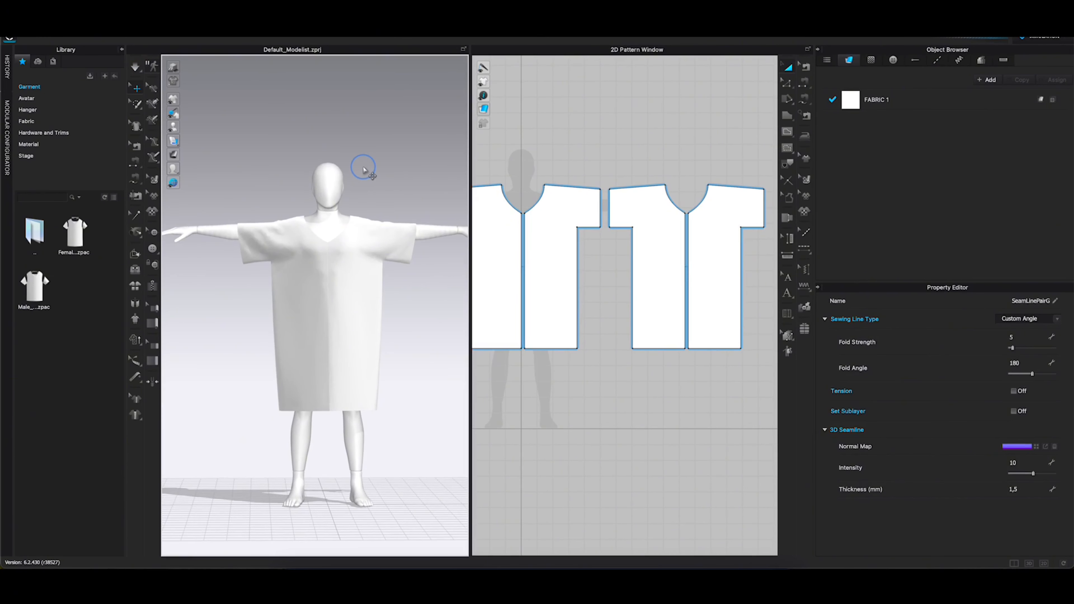
alt+middle_drag(364, 168, 347, 162)
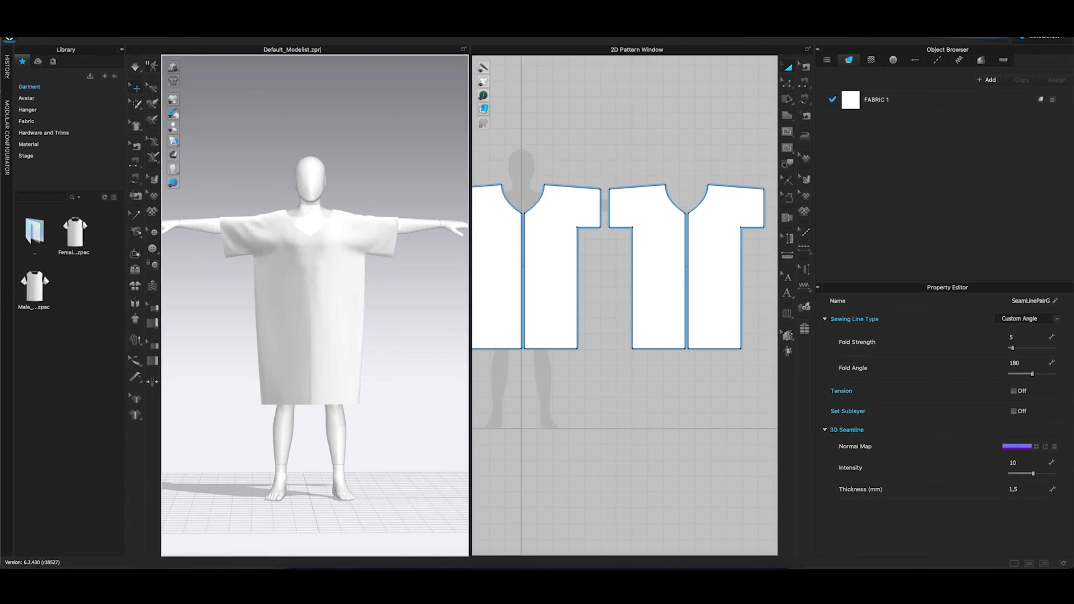
click(127, 19)
mouse_move(153, 115)
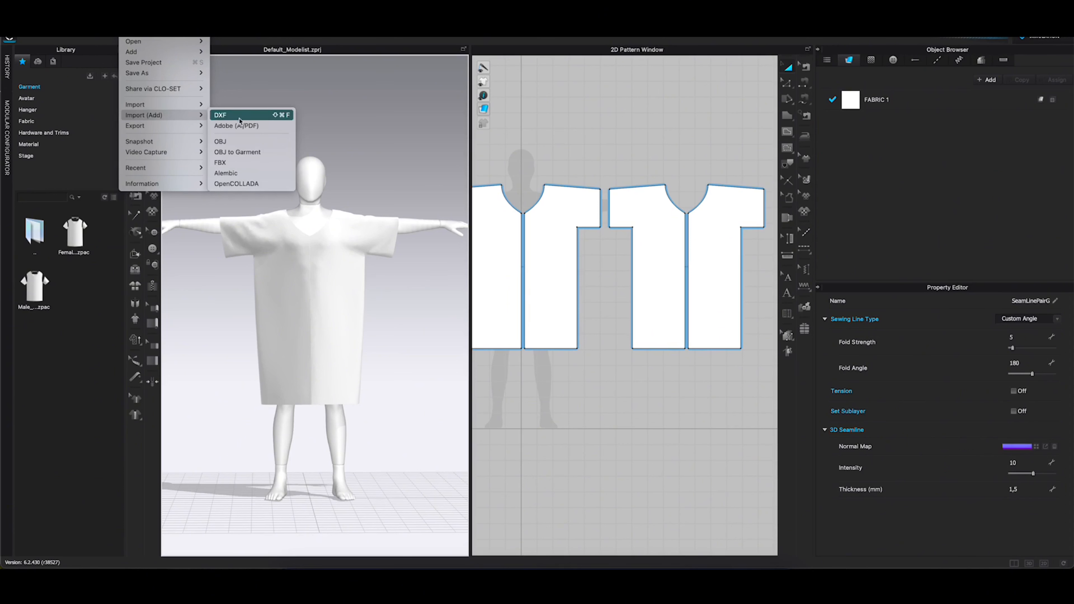
click(240, 143)
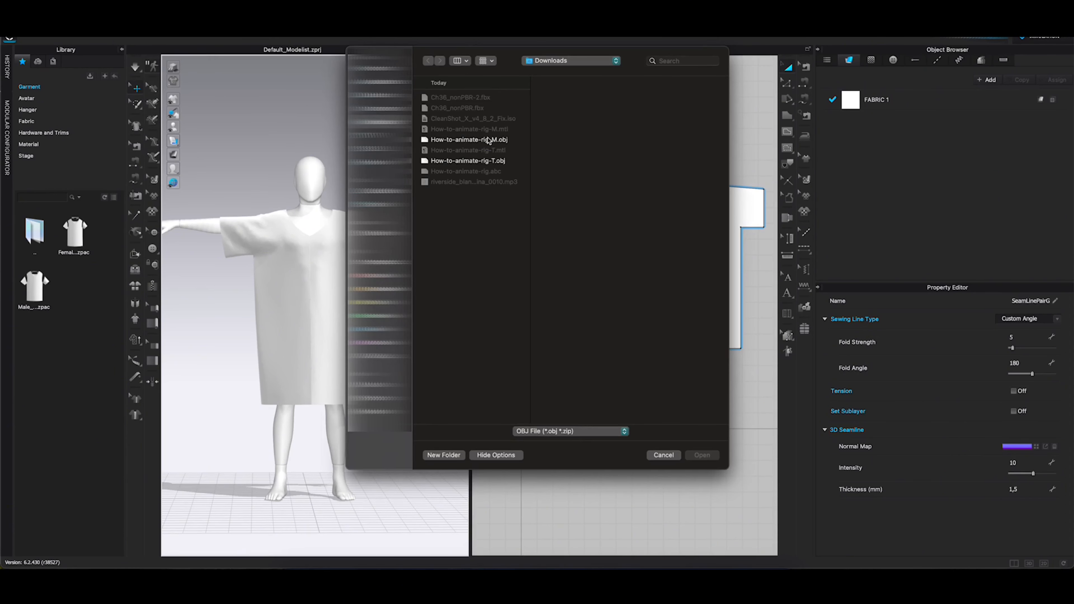
click(701, 455)
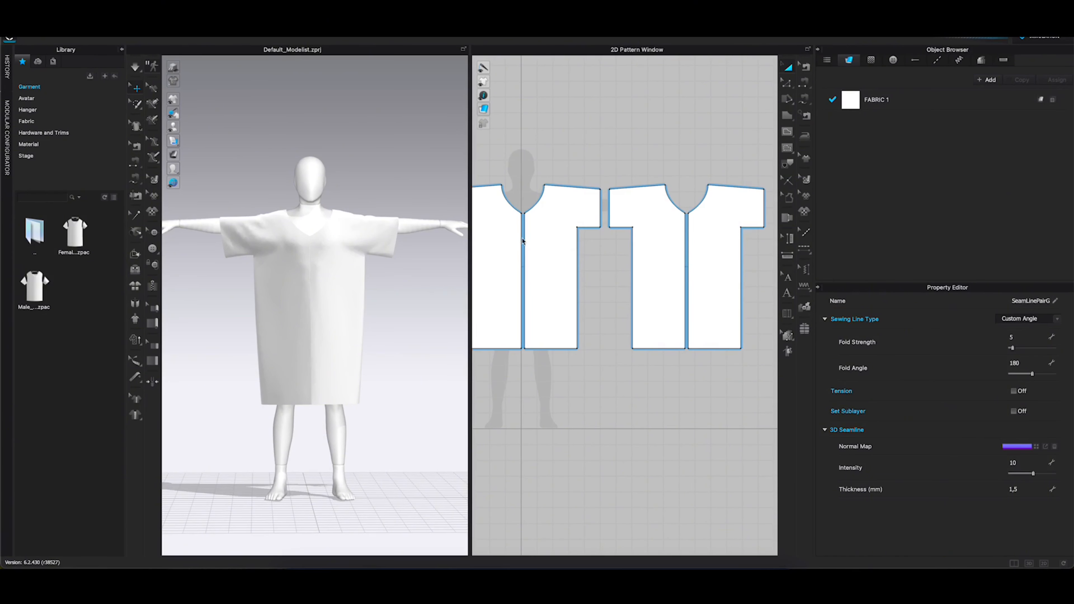
click(590, 235)
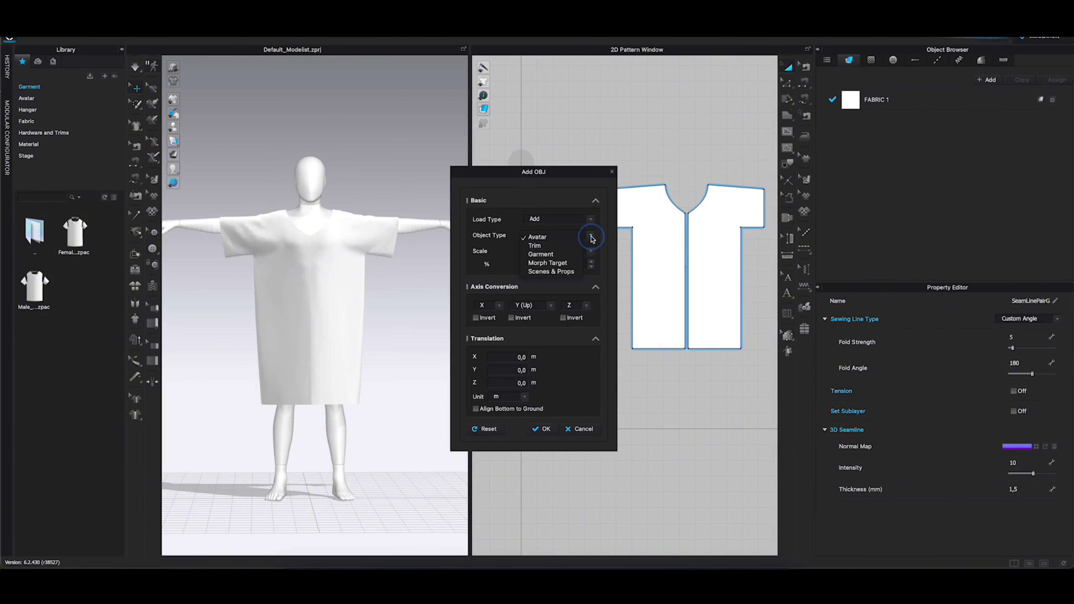
click(546, 263)
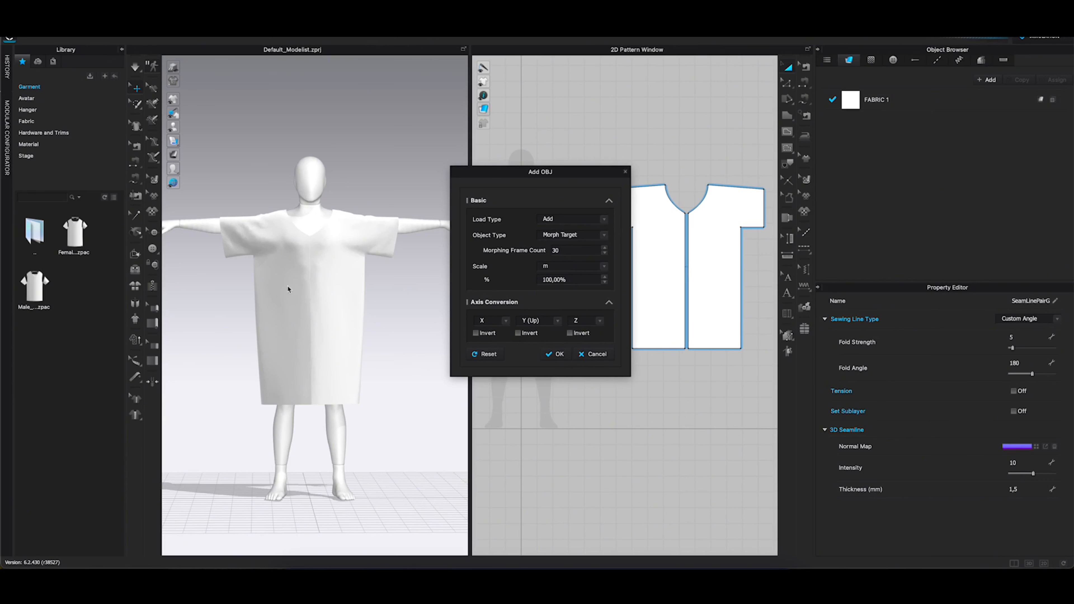
click(555, 355)
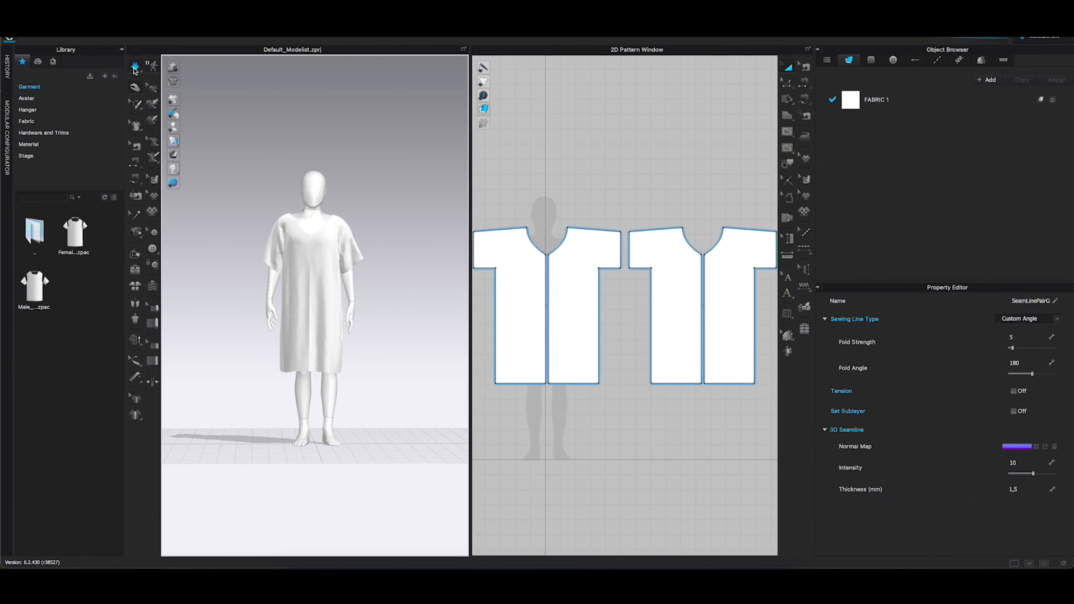
Delete the posed avatar from the 3D scene, keeping only the draped dress
mouse_move(286, 202)
right_down()
mouse_move(329, 198)
mouse_move(272, 198)
mouse_move(286, 198)
right_up()
alt+scroll(319, 203, up, 3)
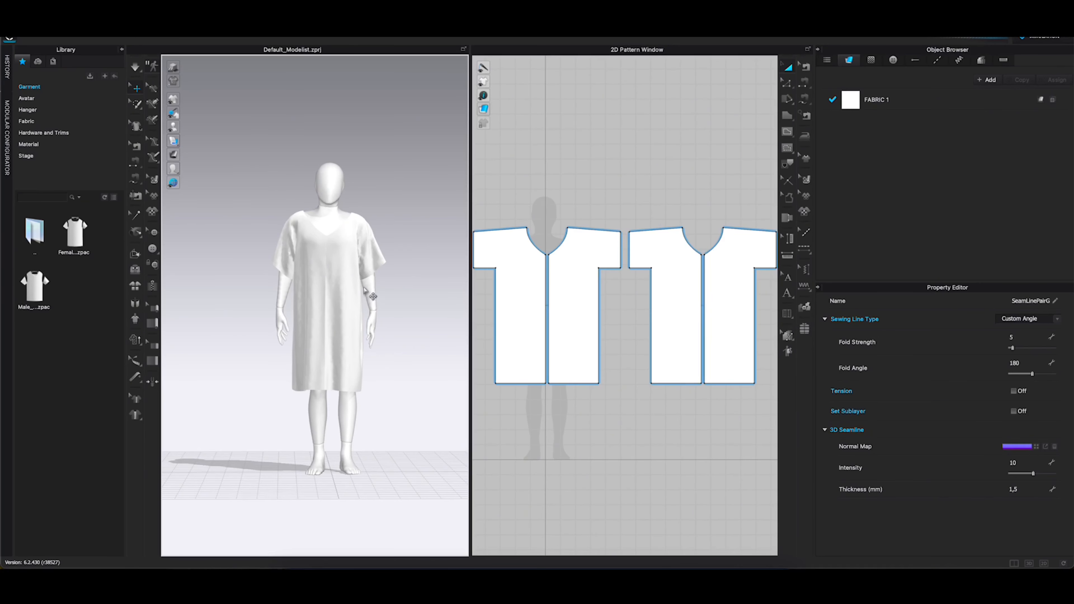
click(327, 204)
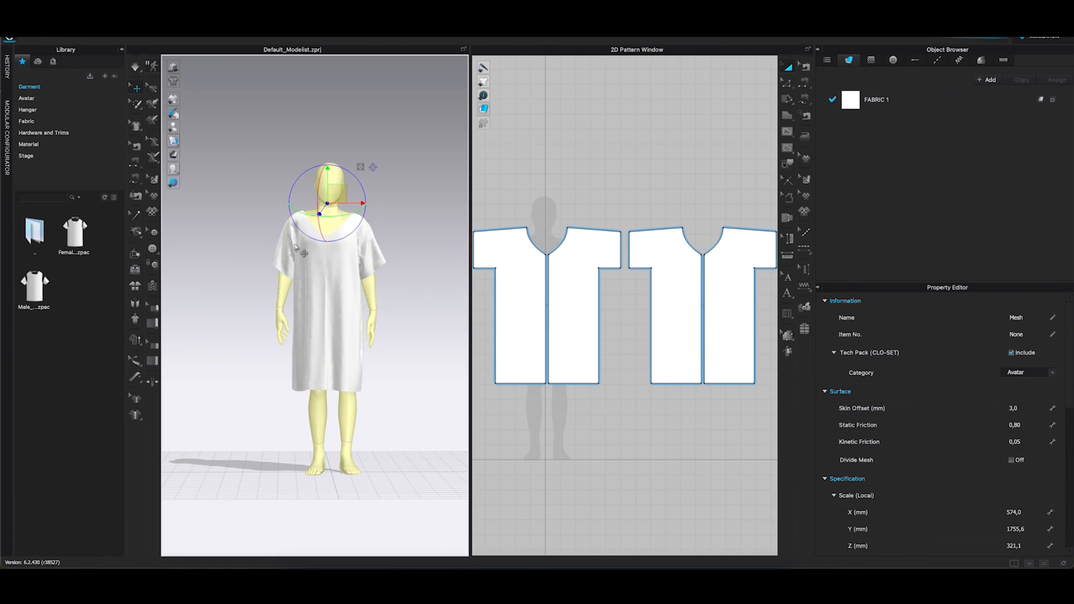
key(BackSpace)
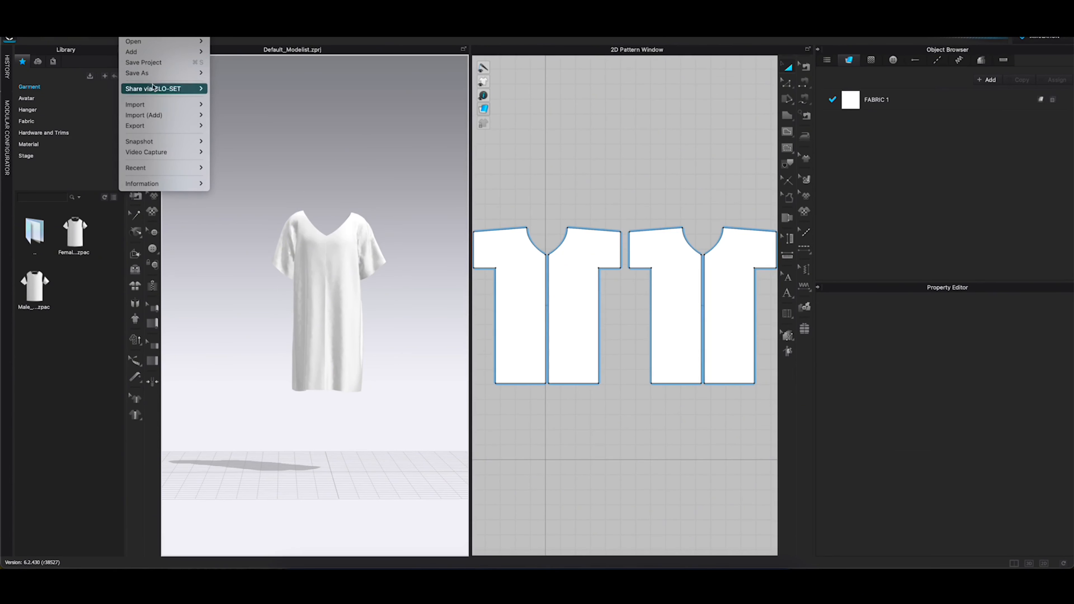
Choose How-to-animate-rig.abc from Downloads for an additional Alembic import
mouse_move(160, 115)
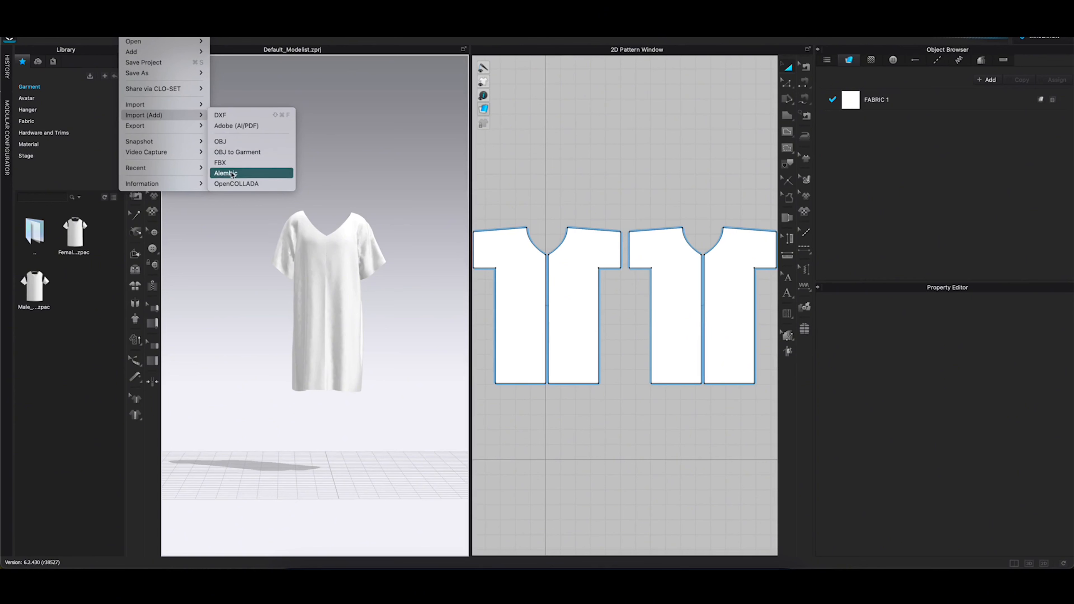
click(285, 173)
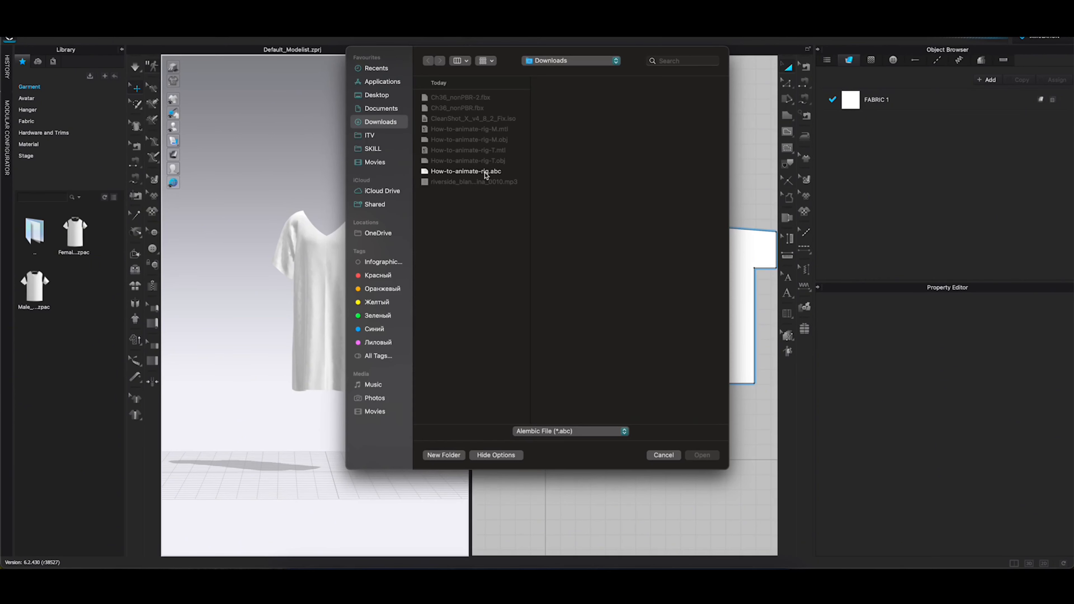
double_click(485, 174)
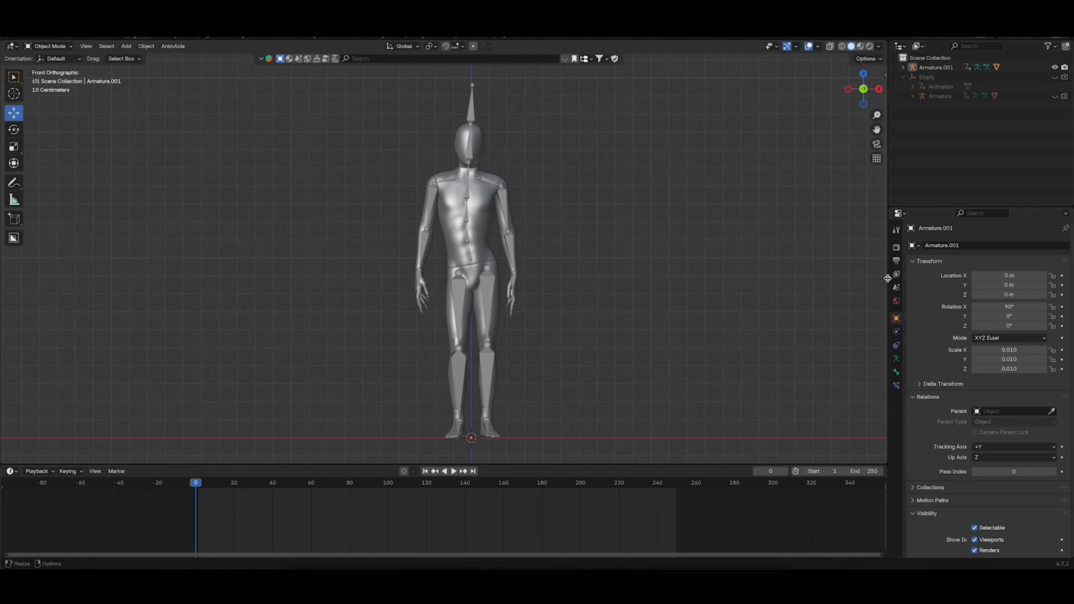
Switch to Blender and check the scene's output frame rate
click(896, 247)
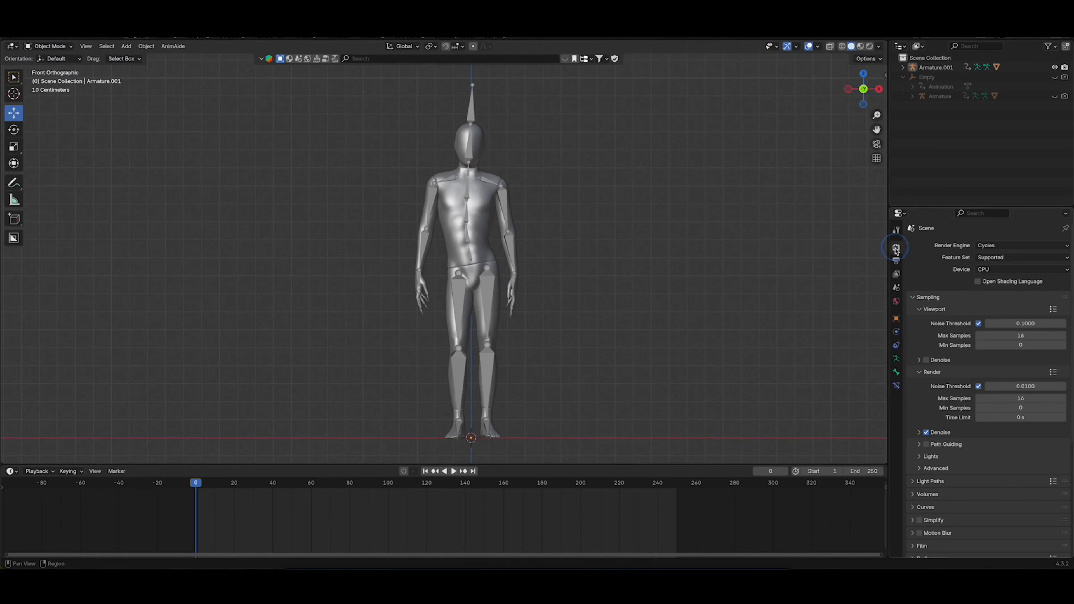
click(897, 261)
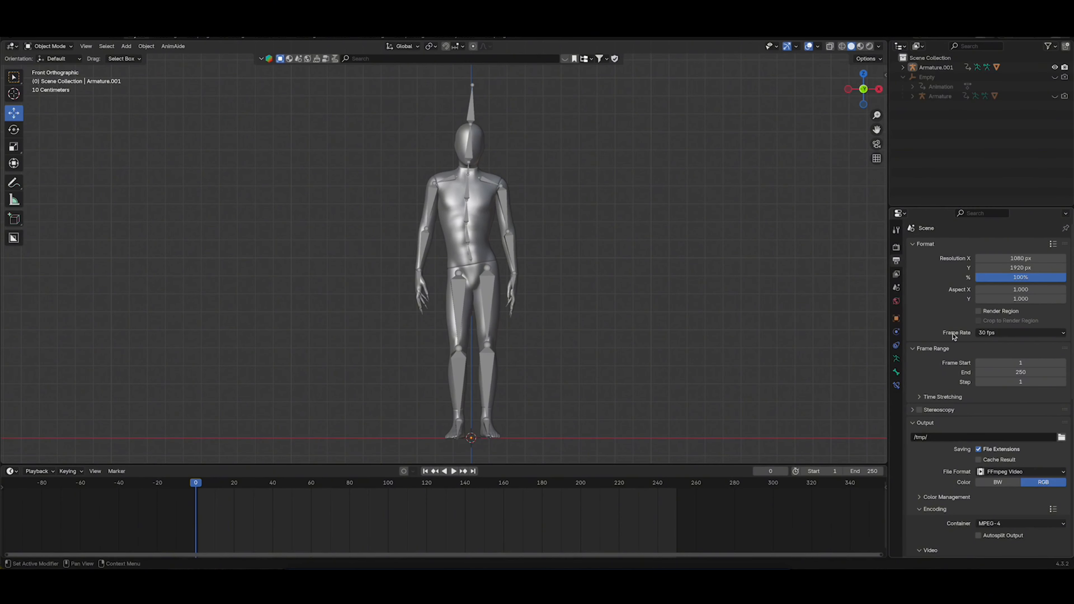
click(1009, 336)
Return to CLO and add the Alembic animation with scale m at 100% and 30 FPS, without moving the garment to start position
click(645, 567)
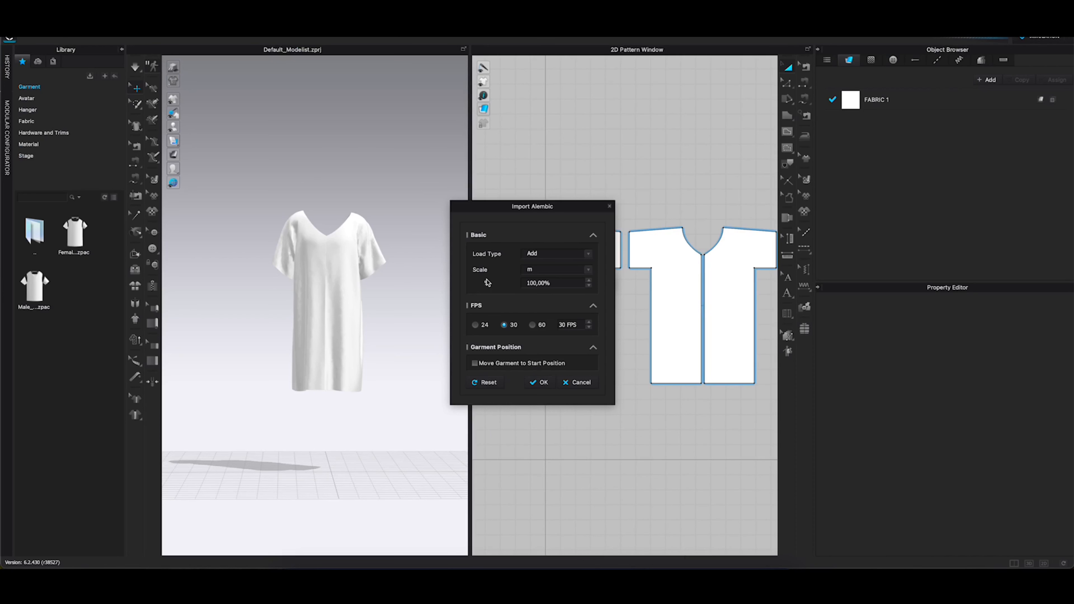
click(541, 382)
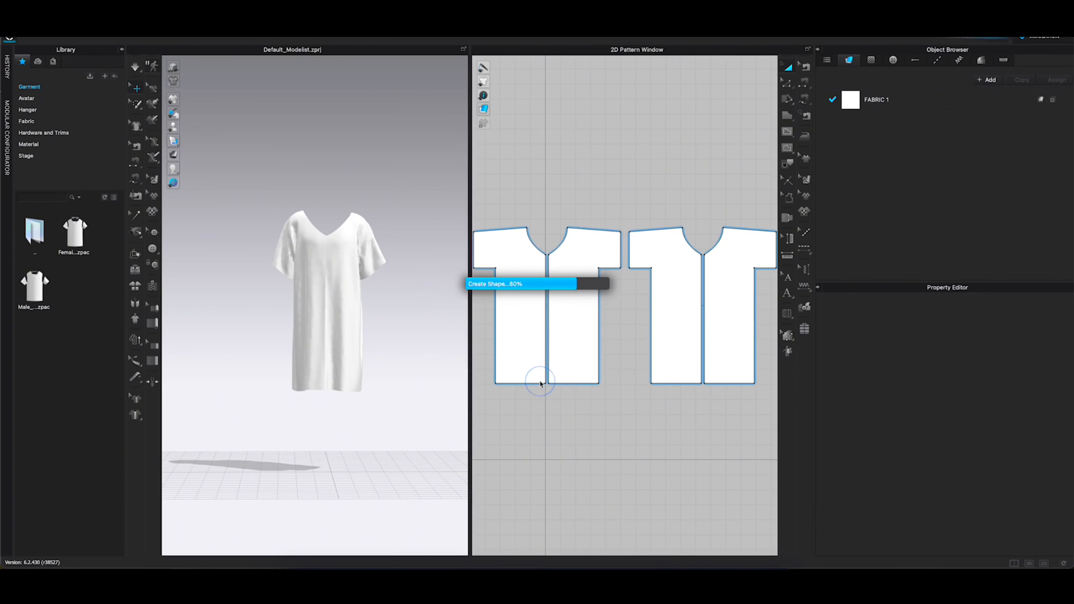
right_drag(421, 282, 354, 273)
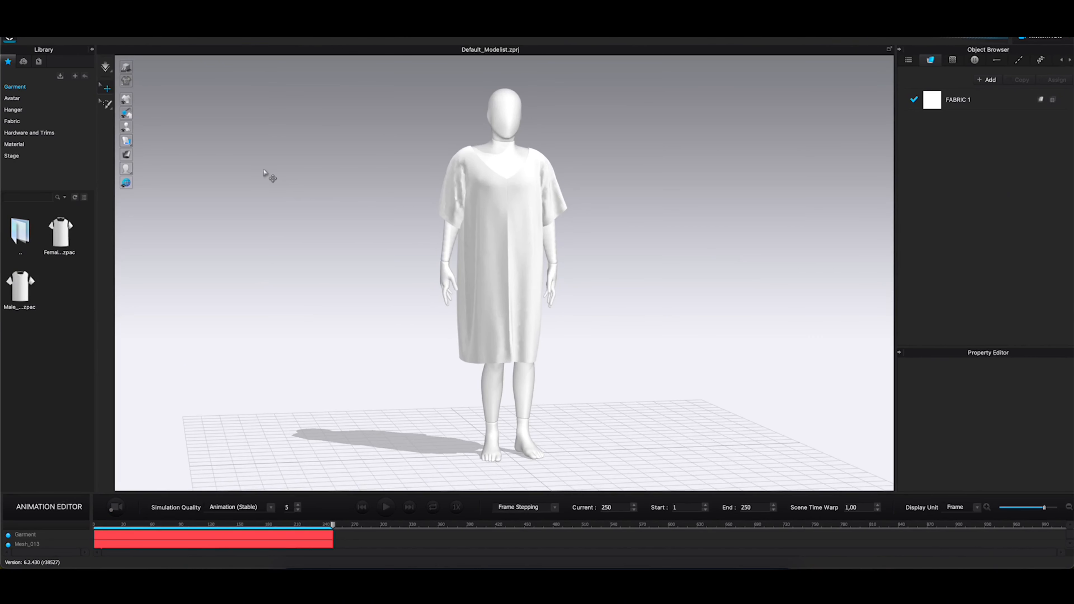
Export all garment patterns as the Alembic (OGAWA) file example in Downloads, unwelded and thin, at 30 FPS, scale m 100%, entire region
key(super+a)
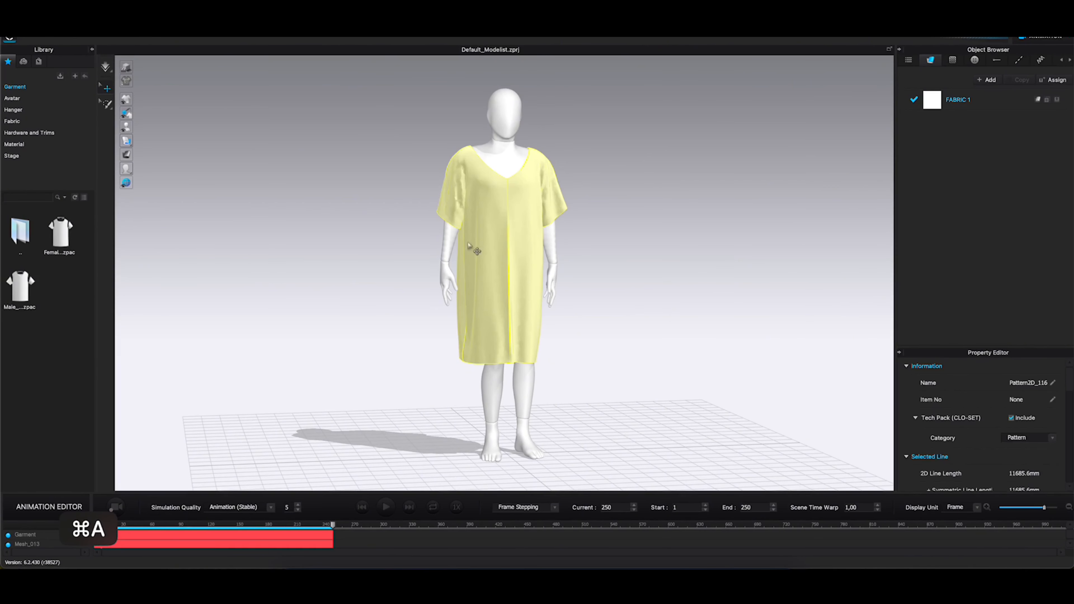
click(129, 19)
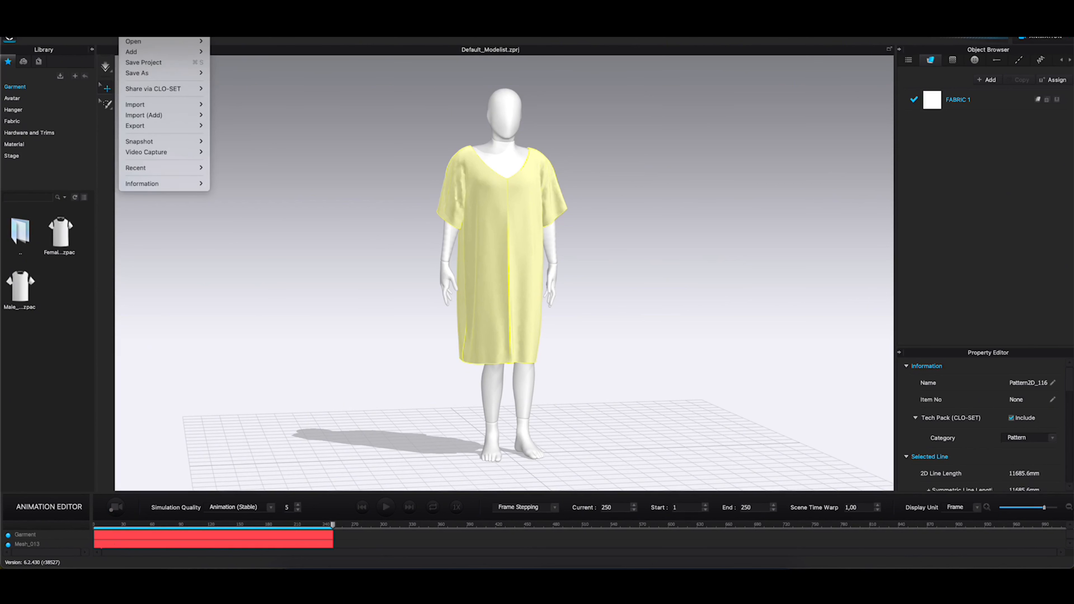
mouse_move(169, 126)
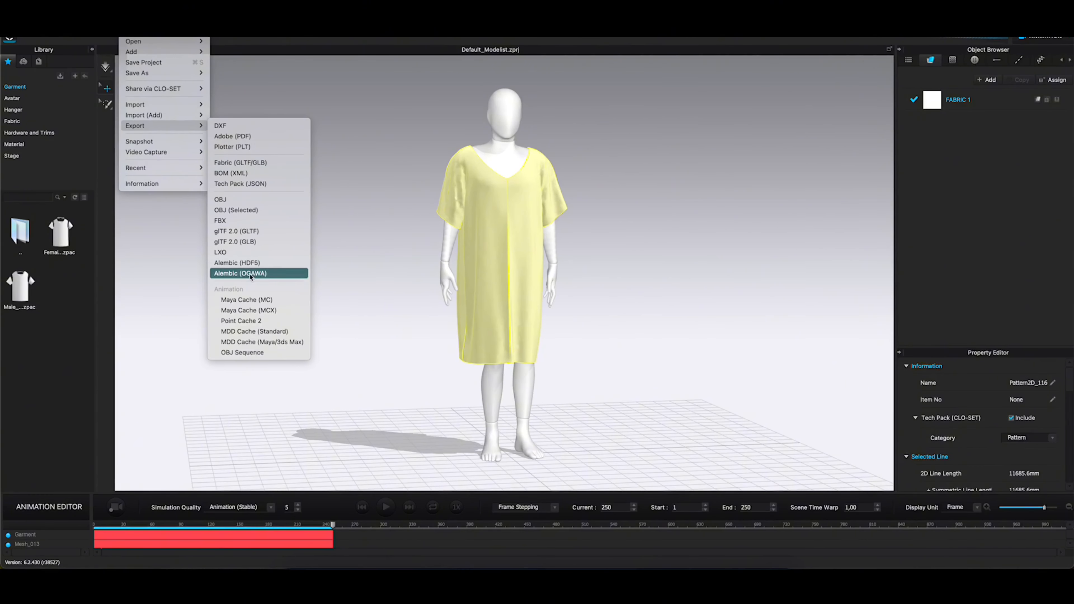
click(256, 273)
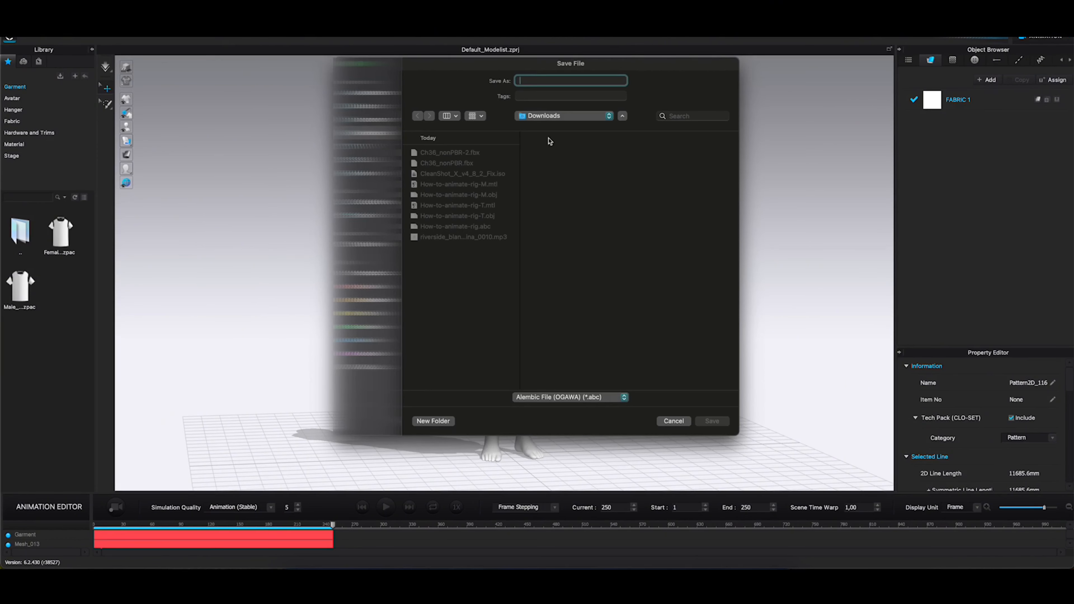
text(example)
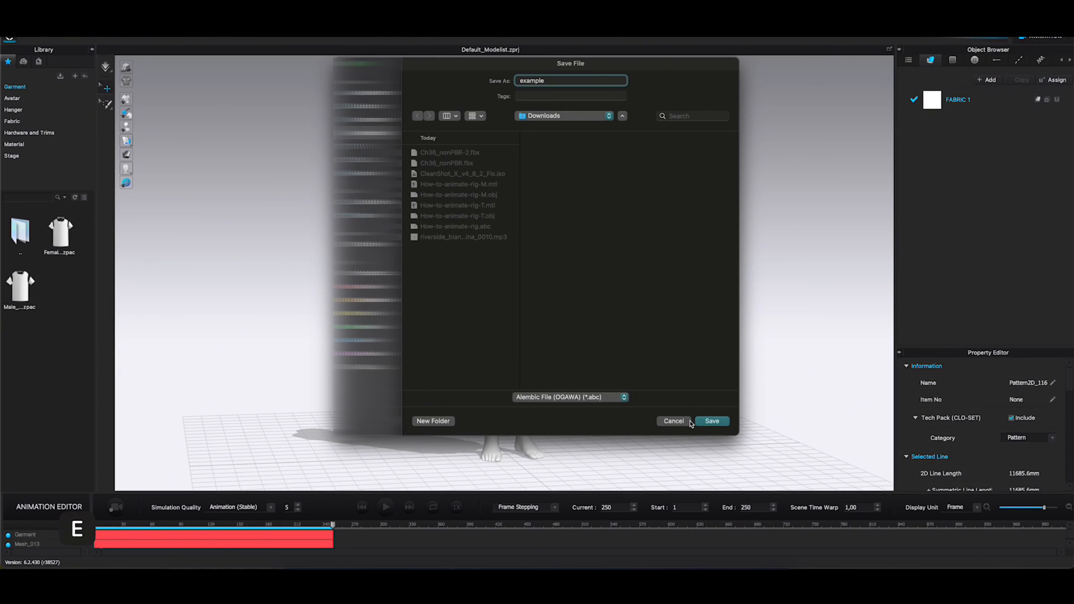
click(710, 420)
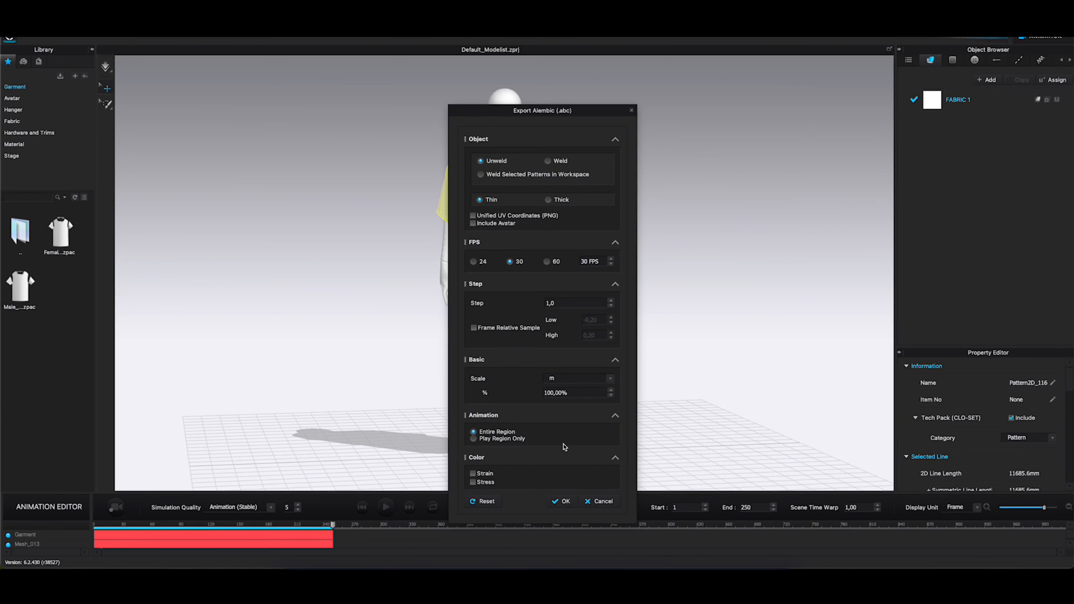
click(560, 502)
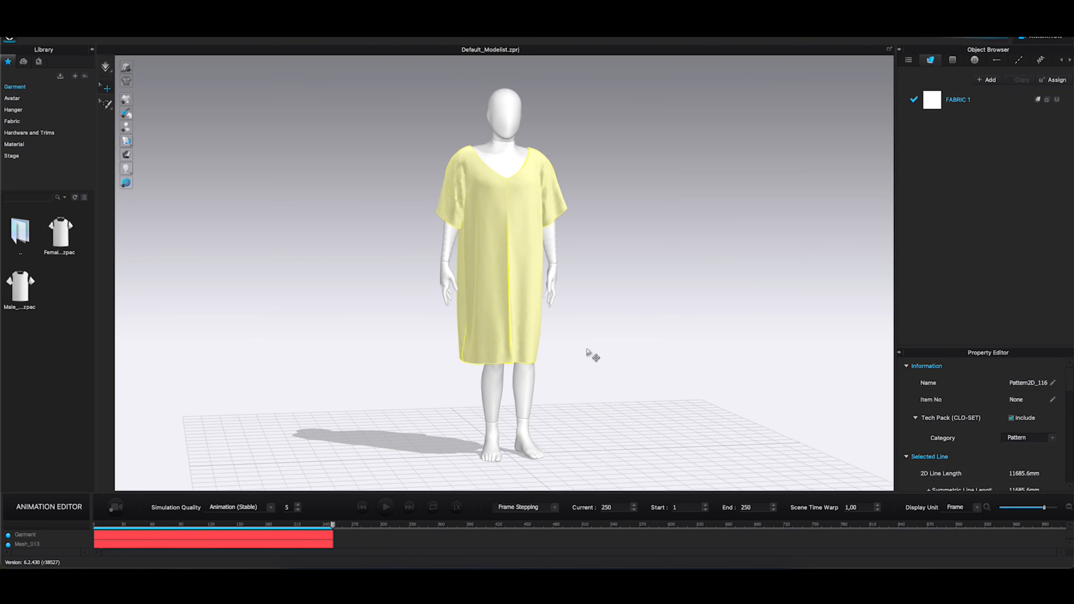
Switch to Blender and import the exported garment Alembic file into the character scene, leaving it deselected
click(483, 566)
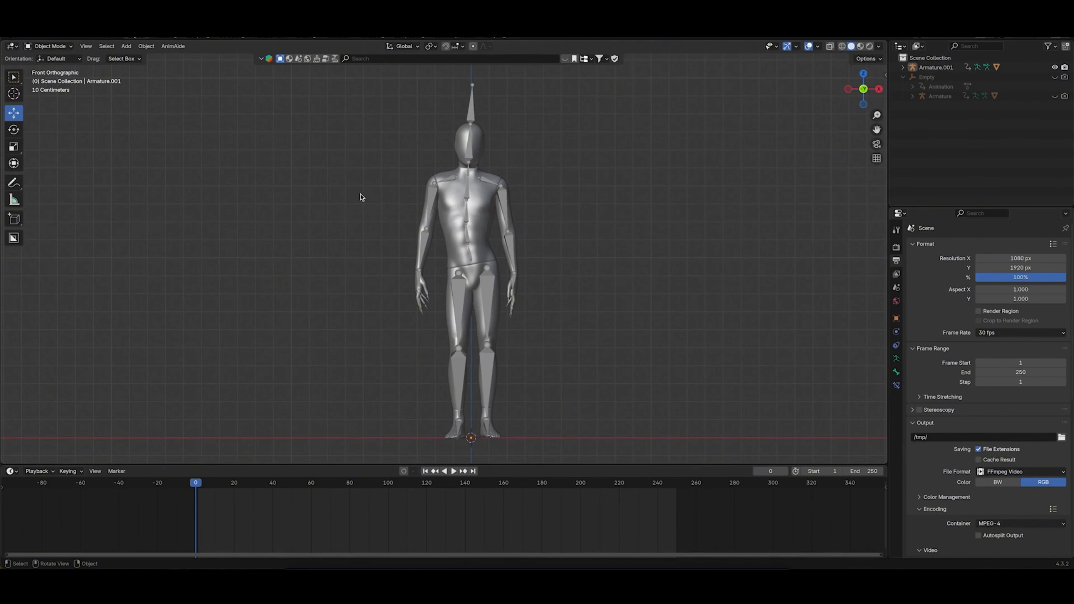
click(24, 37)
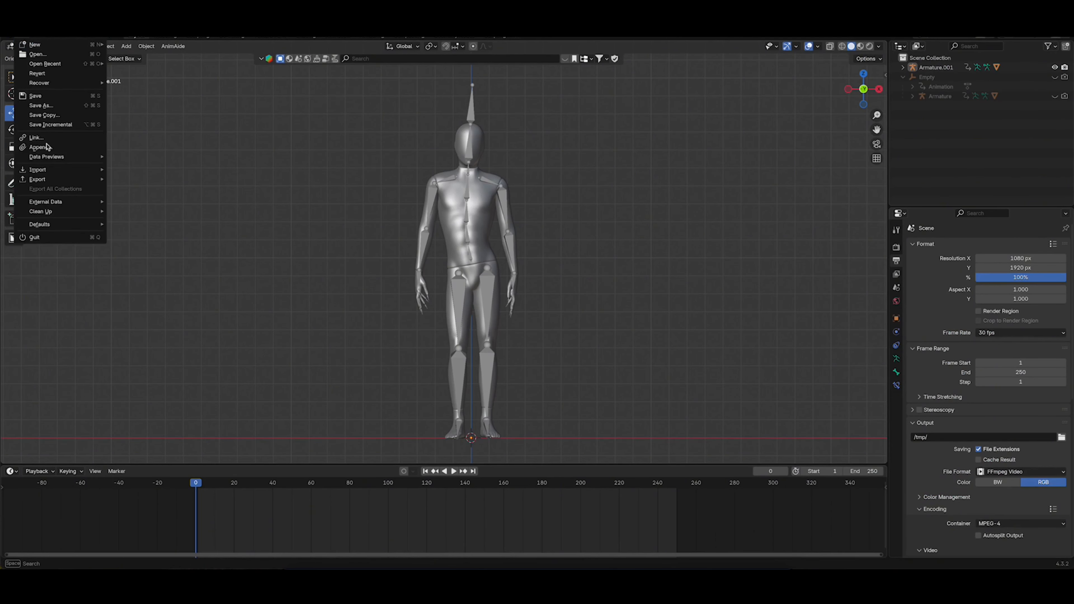
mouse_move(48, 175)
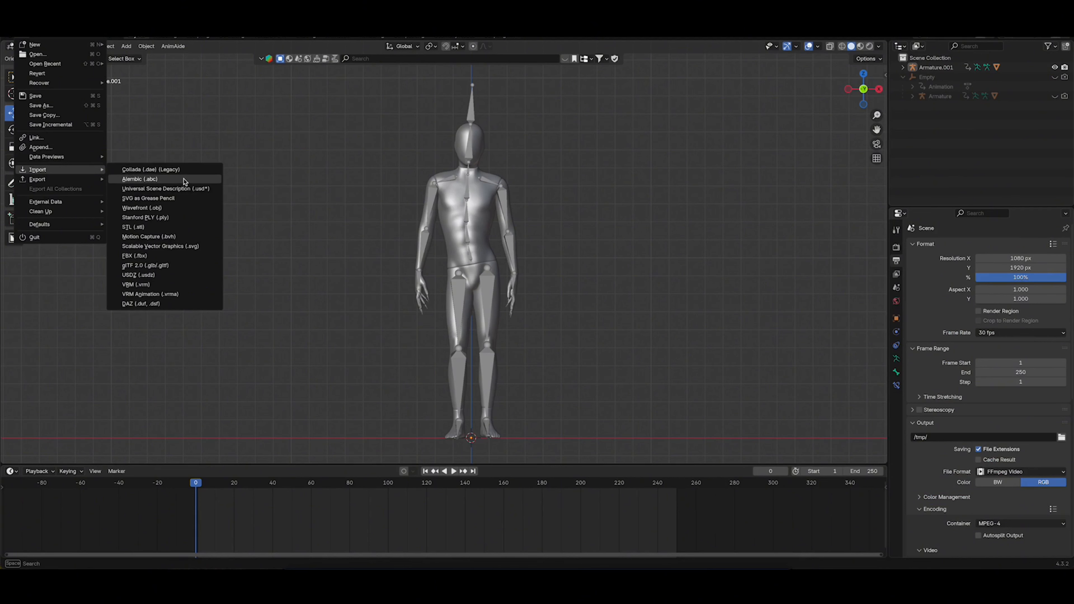
click(152, 182)
click(372, 184)
click(815, 456)
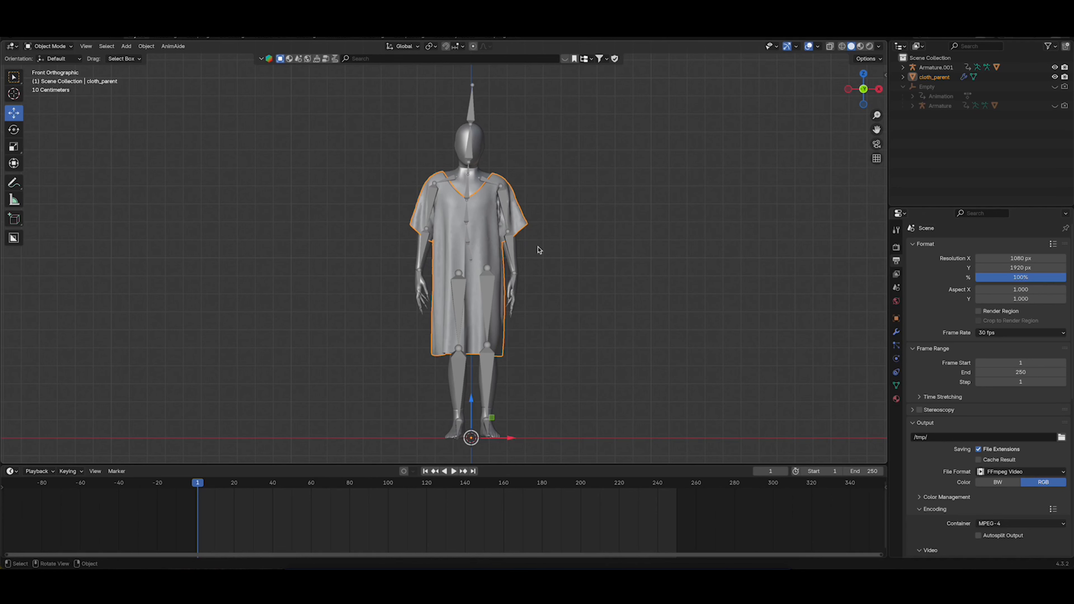
click(577, 299)
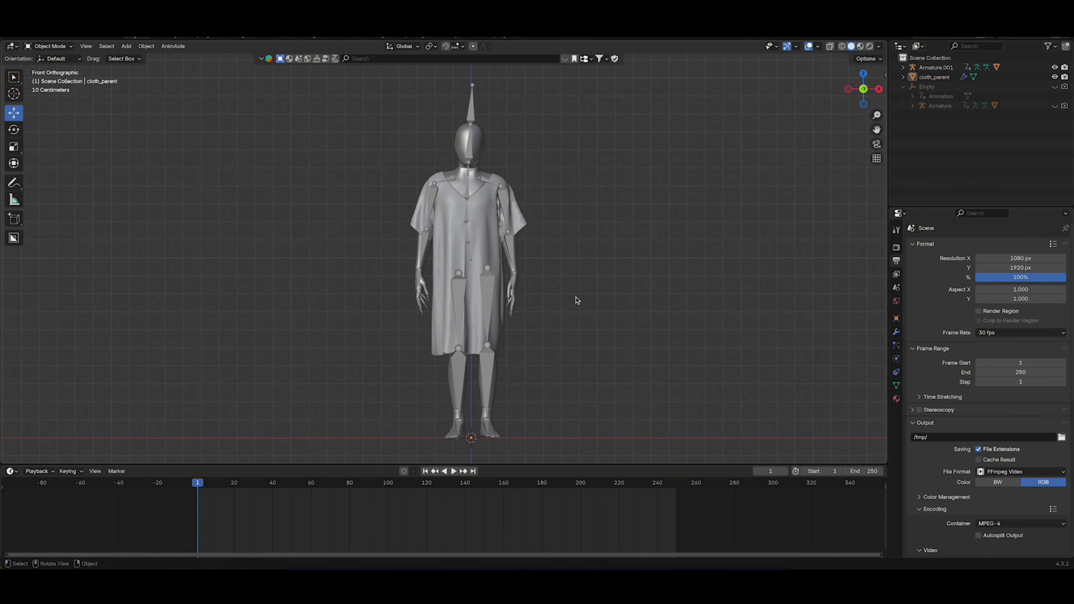
Scrub through the full animation with overlays hidden to check the garment, and return to frame 1 with overlays shown
click(809, 46)
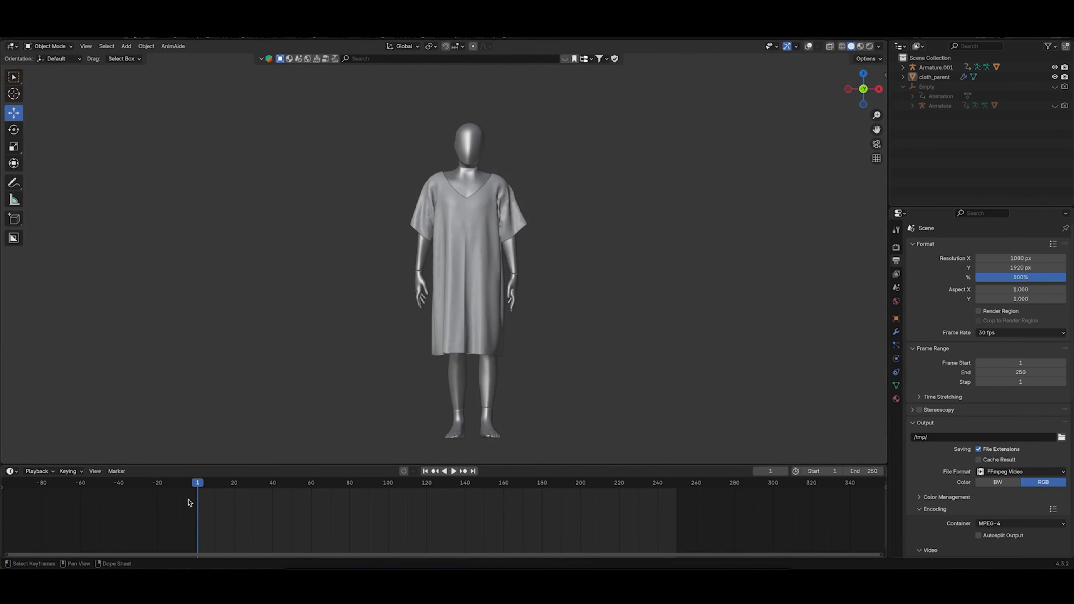
drag(198, 485, 675, 483)
key(shift+Left)
click(809, 47)
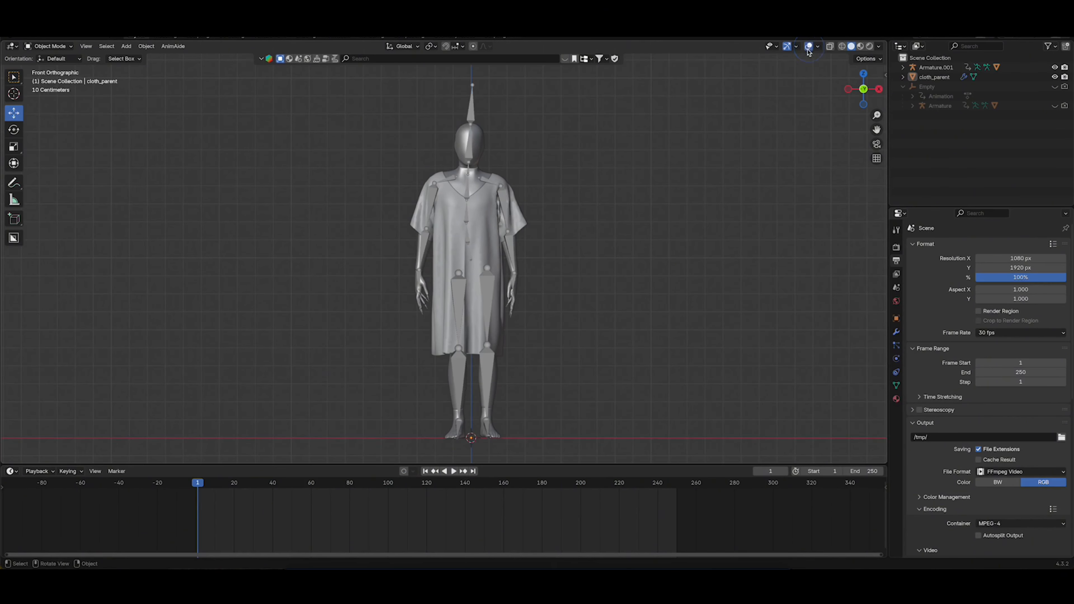
Turn off In Front display for the Armature.001 bones and save the Blender file
click(503, 193)
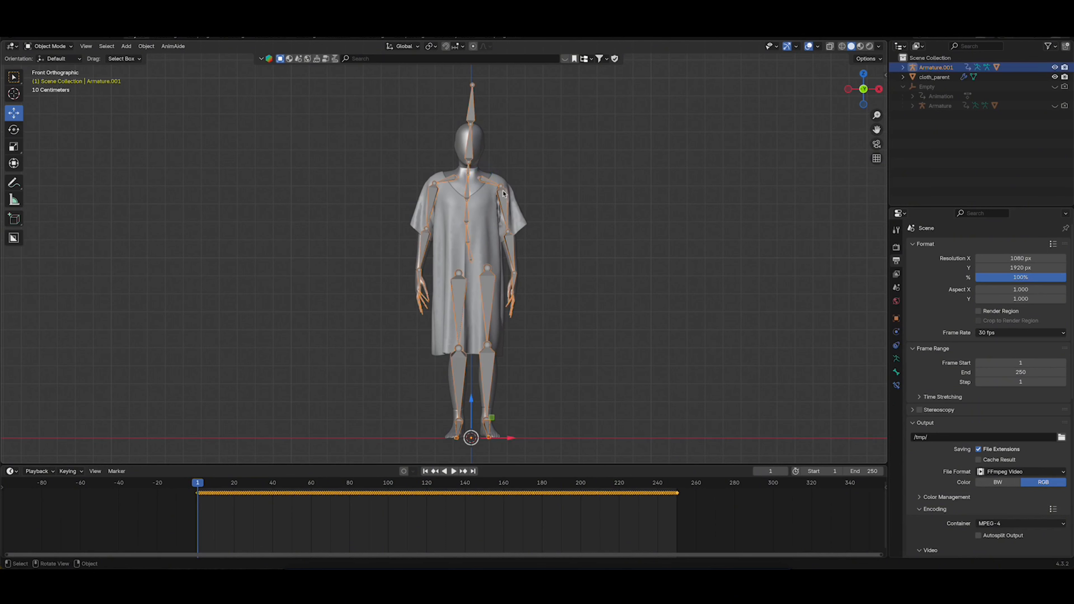
click(896, 318)
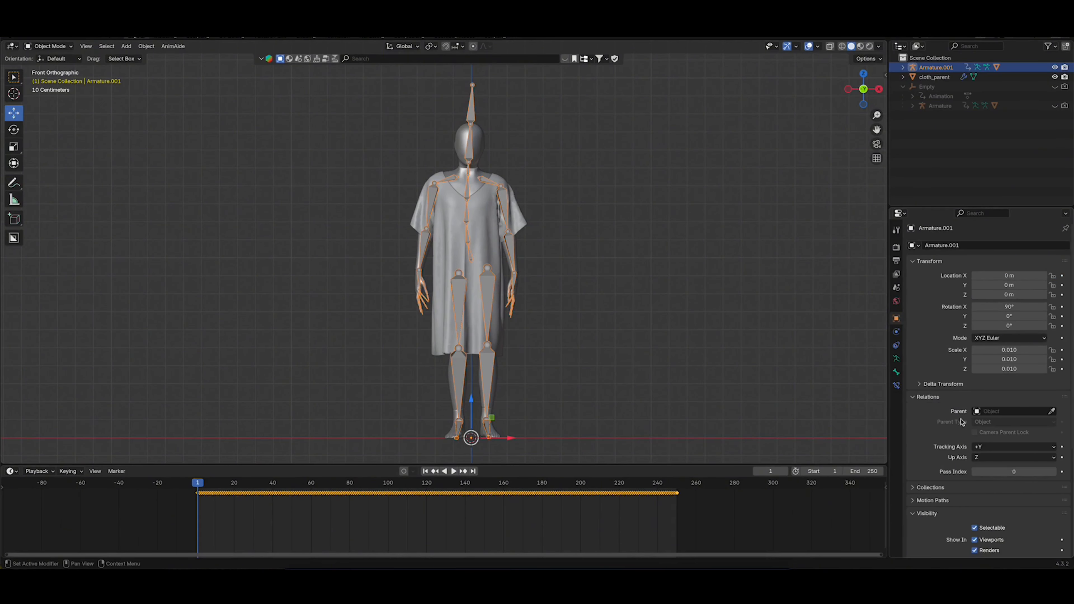
click(896, 358)
click(975, 436)
click(620, 279)
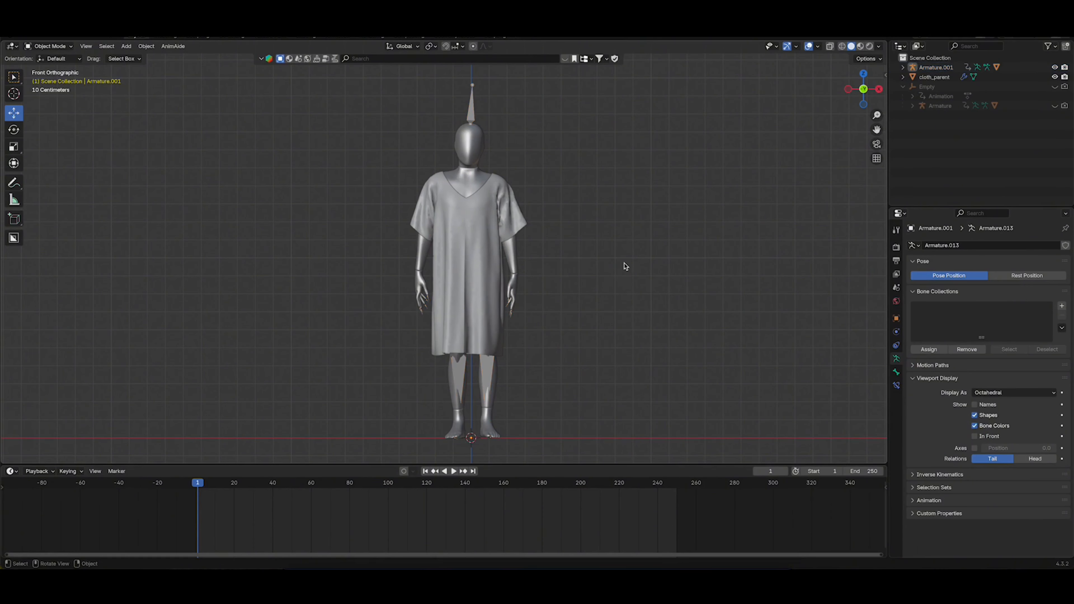
key(super+s)
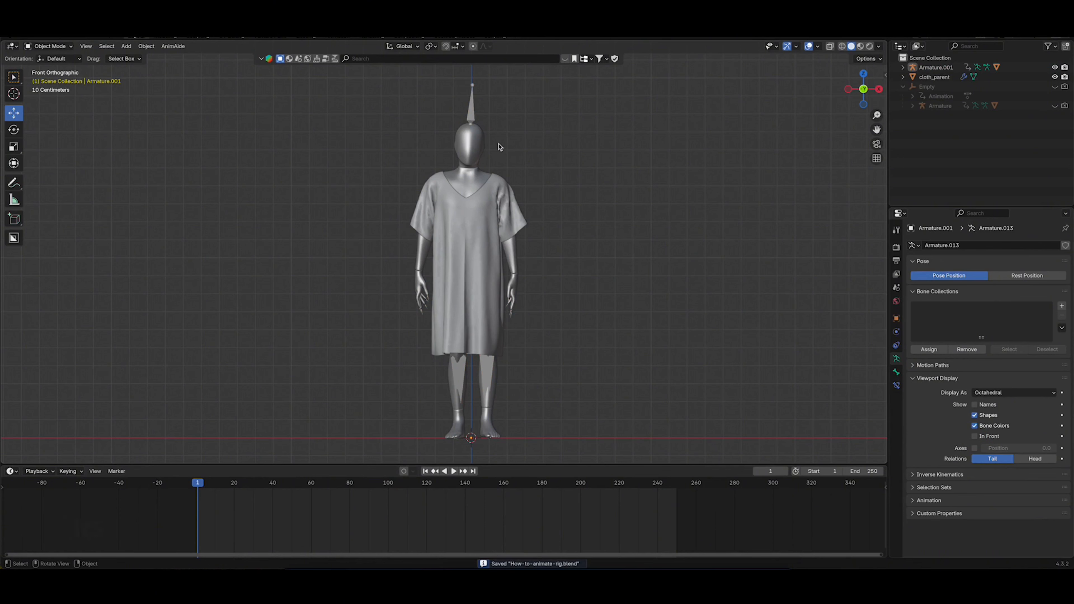
Hide Armature.001 and unhide the Empty together with its child Armature
shift+click(1055, 68)
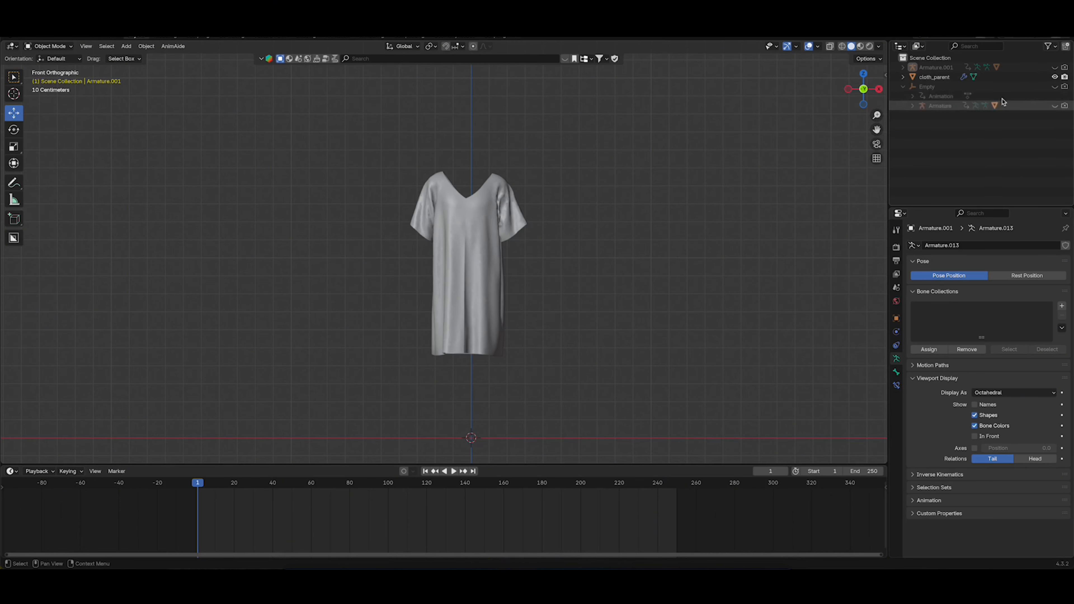
shift+click(1055, 87)
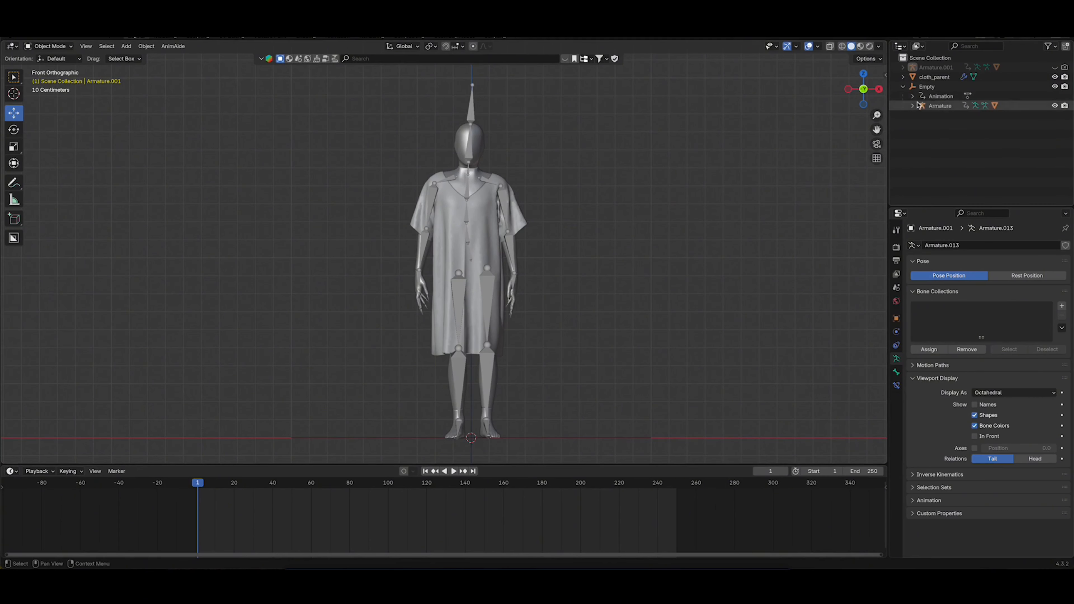
mouse_move(199, 488)
mouse_down()
mouse_move(479, 488)
mouse_move(197, 492)
mouse_up()
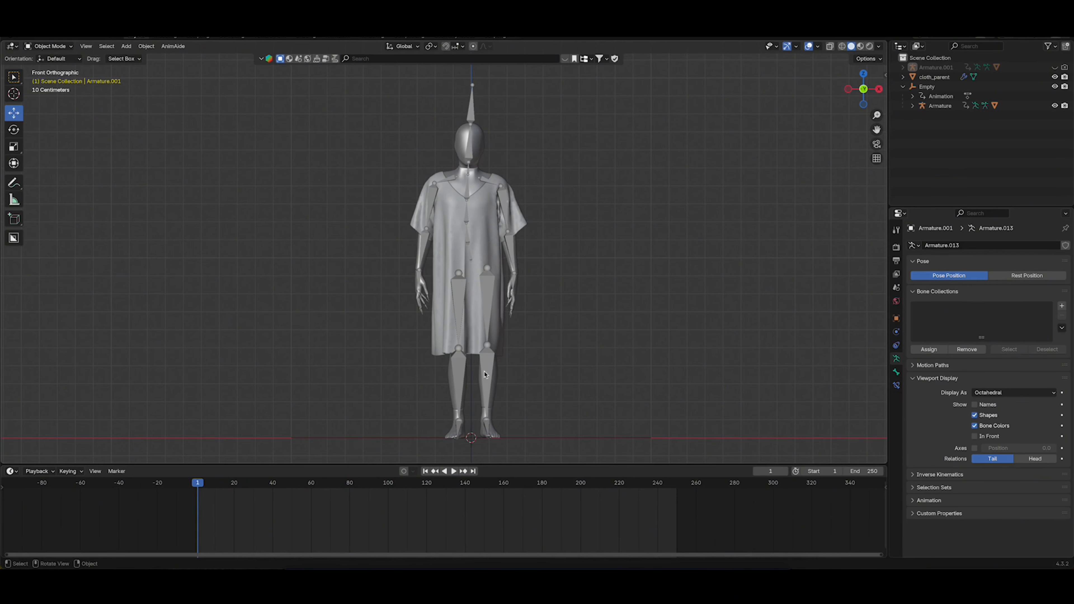
Parent the cloth_parent garment to the Empty at frame 1 using the Object parent type
middle_drag(481, 354, 503, 307)
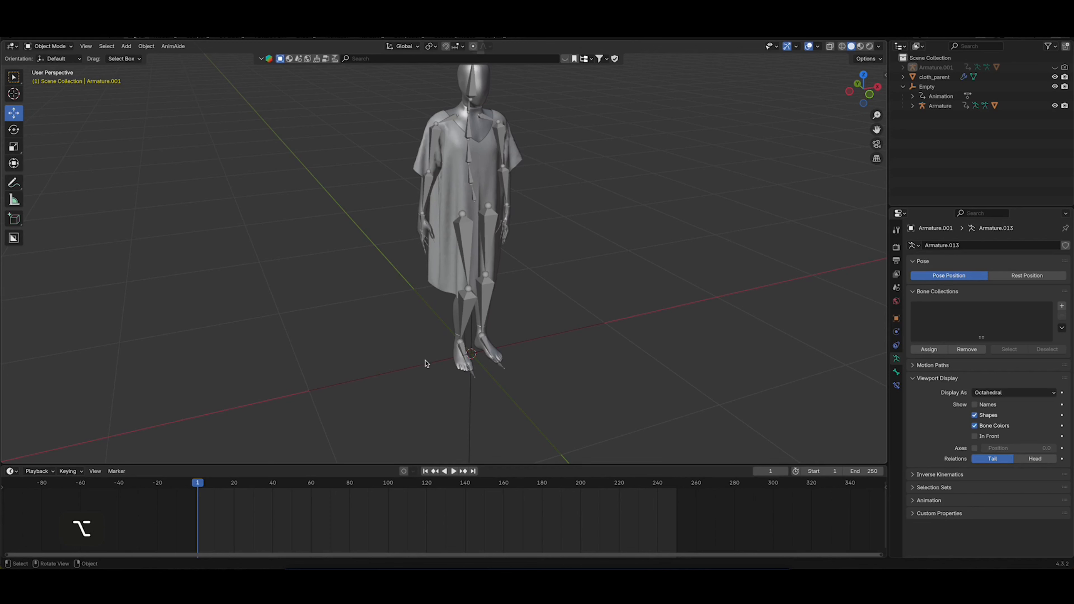
click(444, 265)
drag(196, 484, 199, 488)
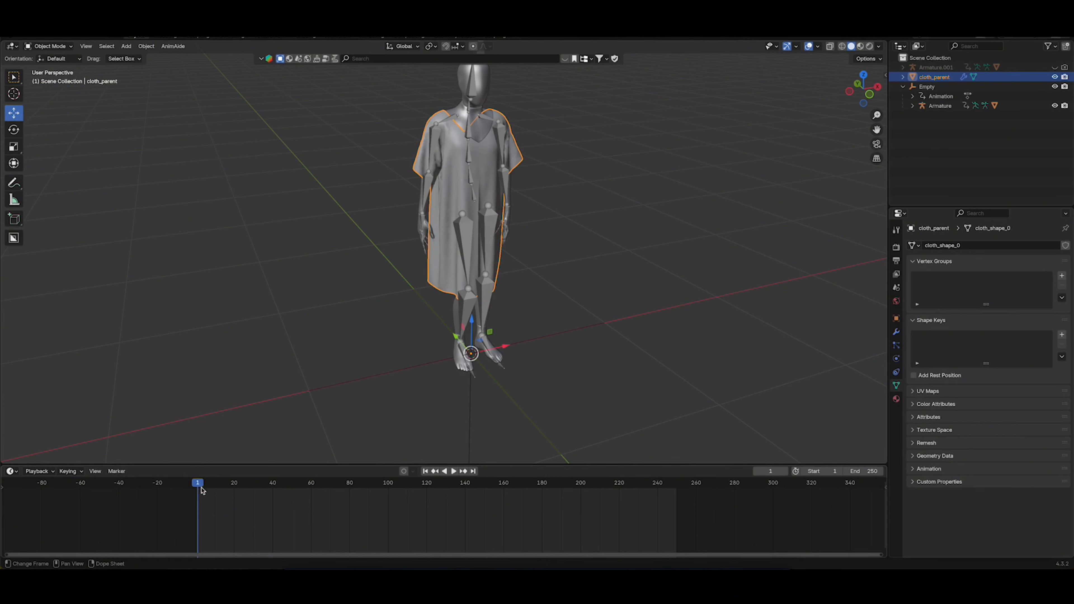
key(shift)
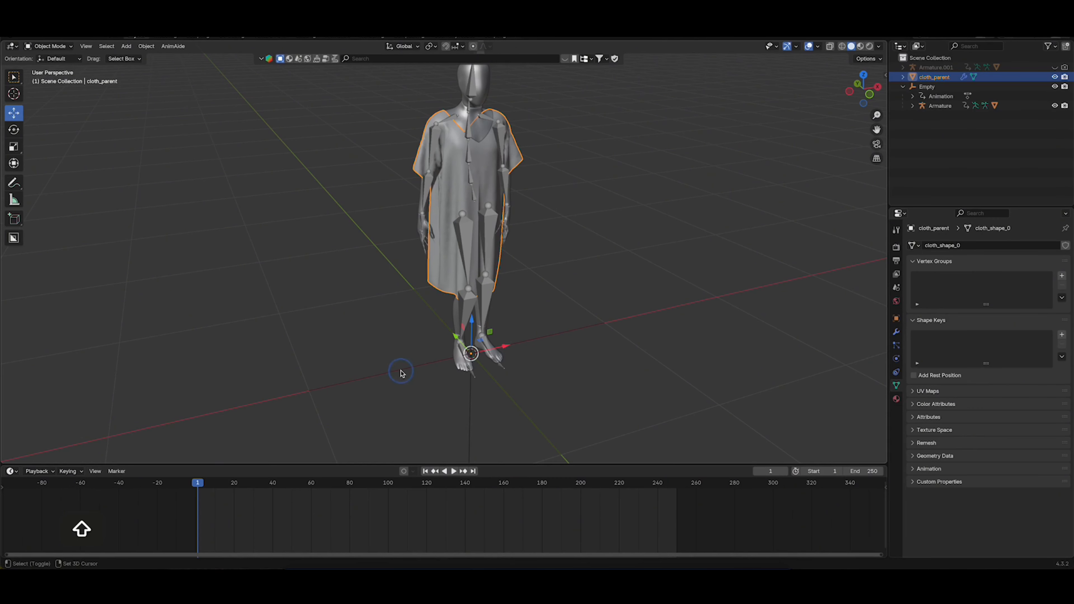
shift+click(400, 373)
right_click(400, 374)
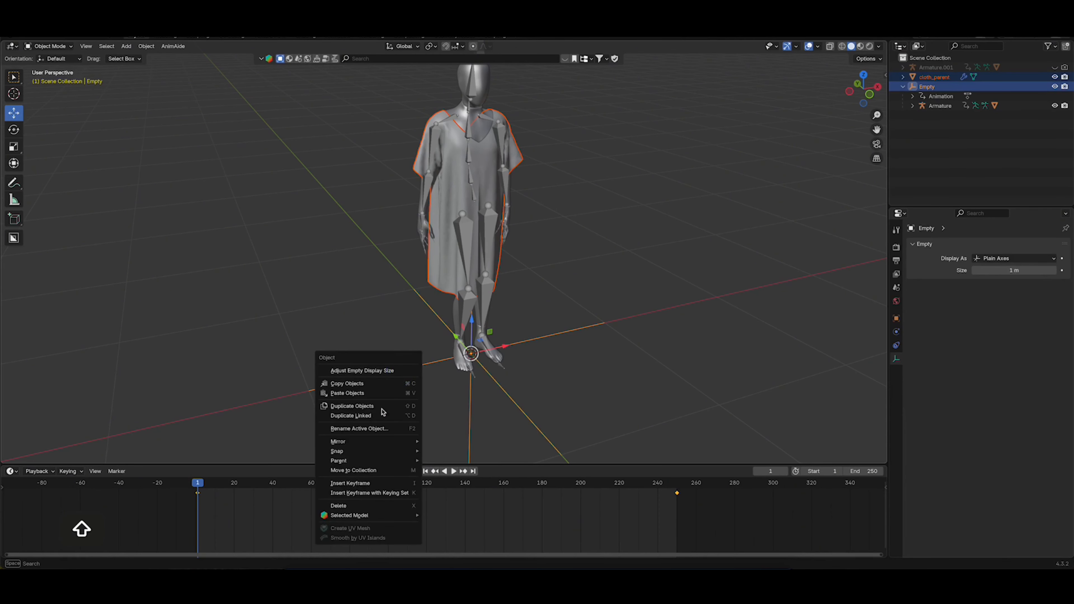
mouse_move(375, 461)
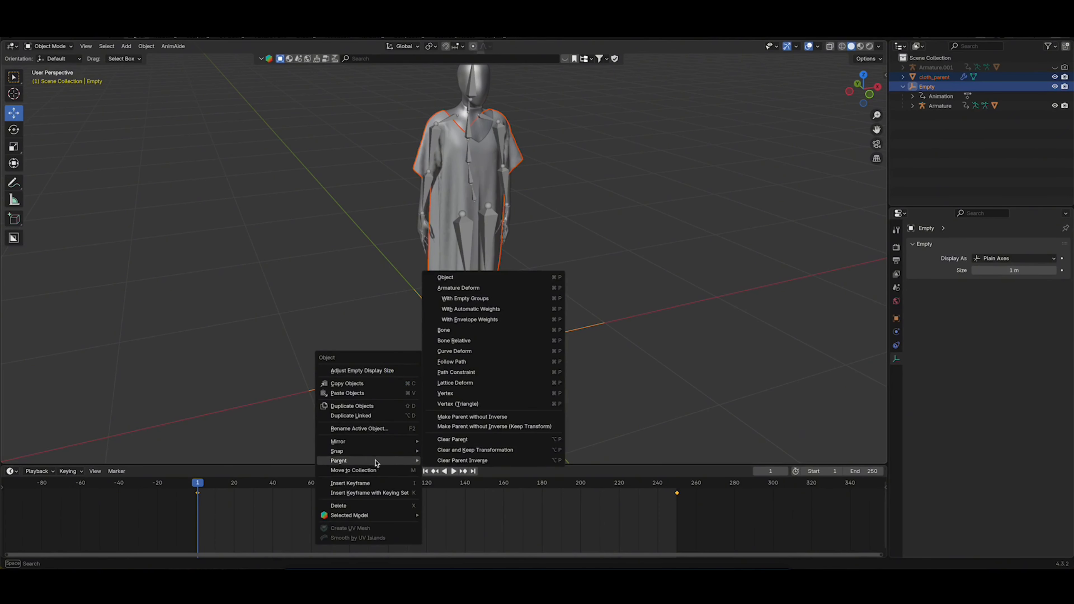
click(462, 279)
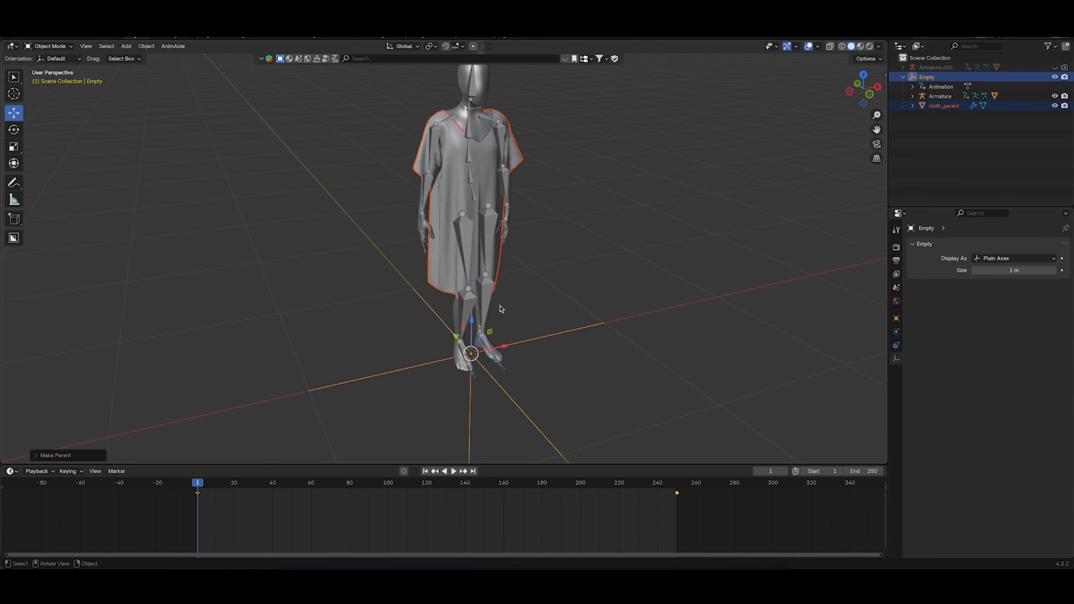
Play the animation from the front view with overlays hidden to check the garment turning with the character
click(540, 263)
alt+drag(540, 263, 503, 248)
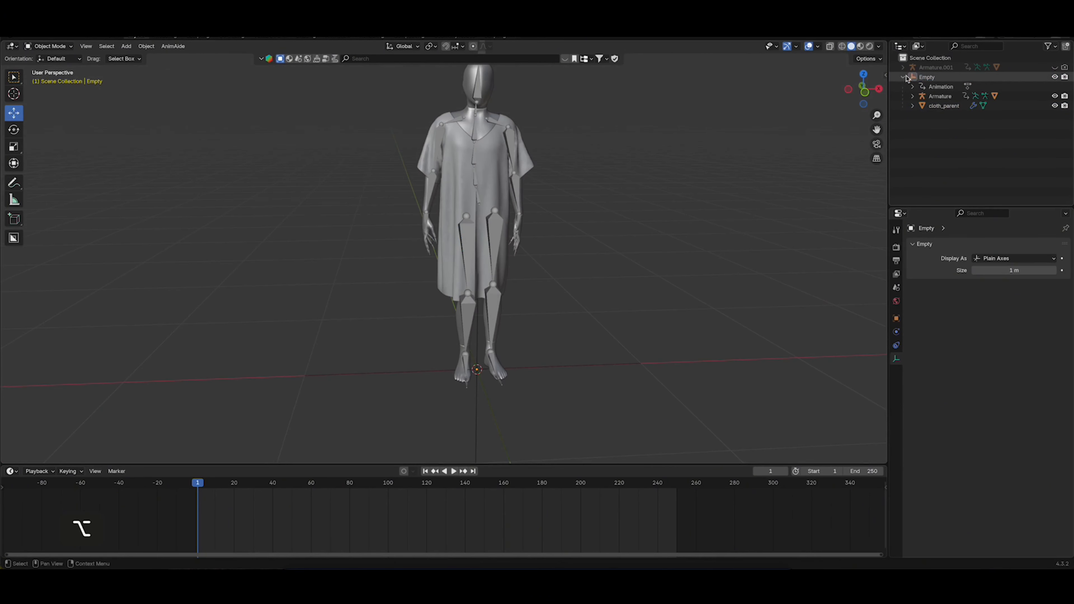
click(866, 93)
click(808, 46)
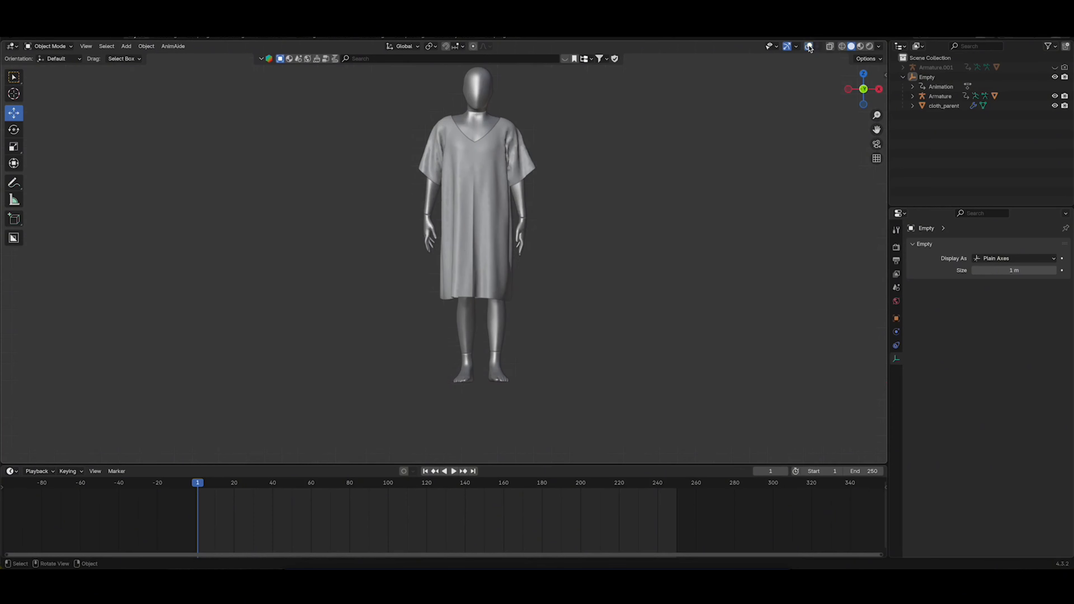
key(space)
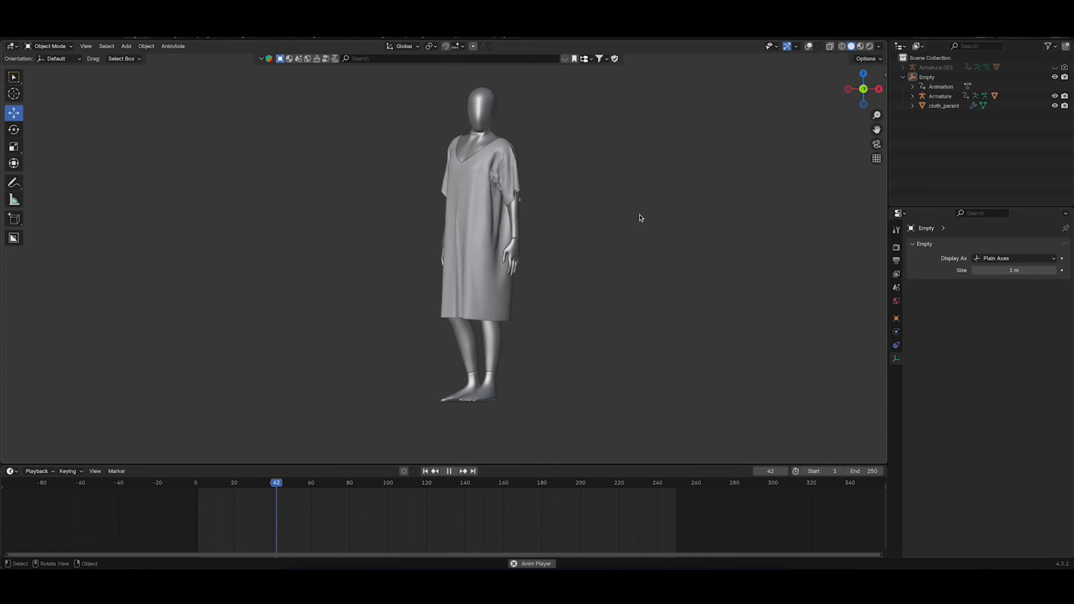